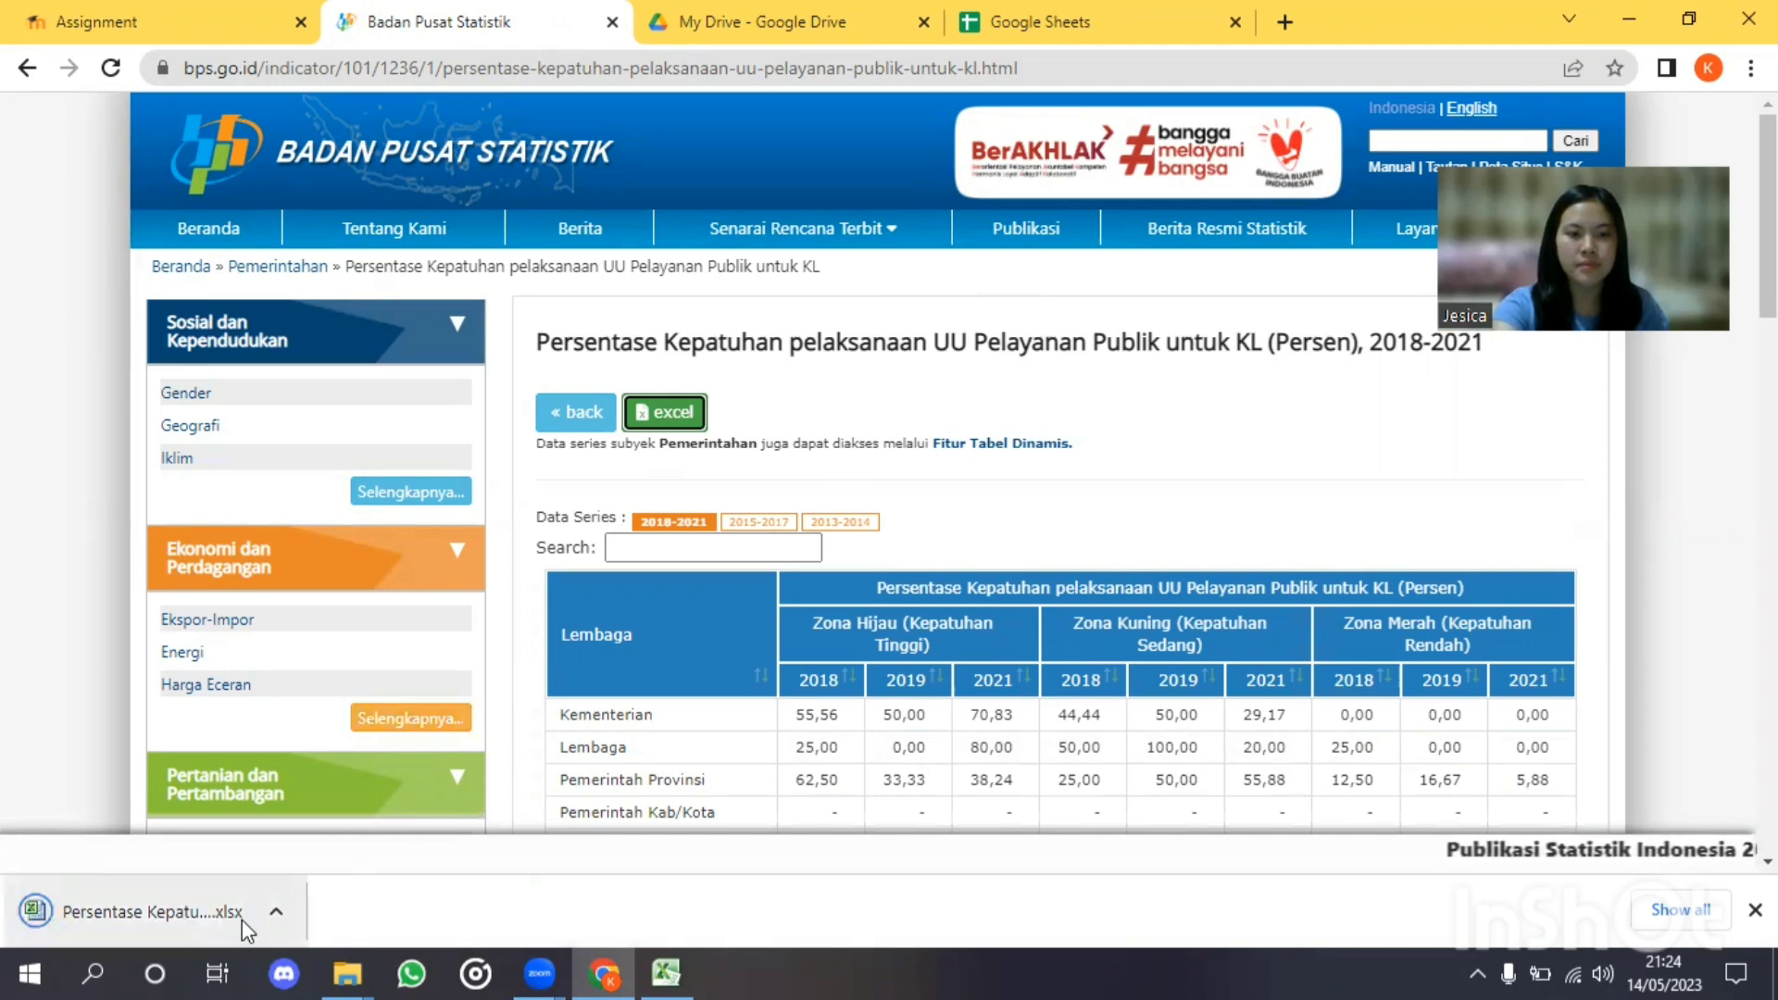
# Step: Switch to the downloaded workbook in Excel, enable editing, and copy the table in A1:J9
pyautogui.click(674, 965)
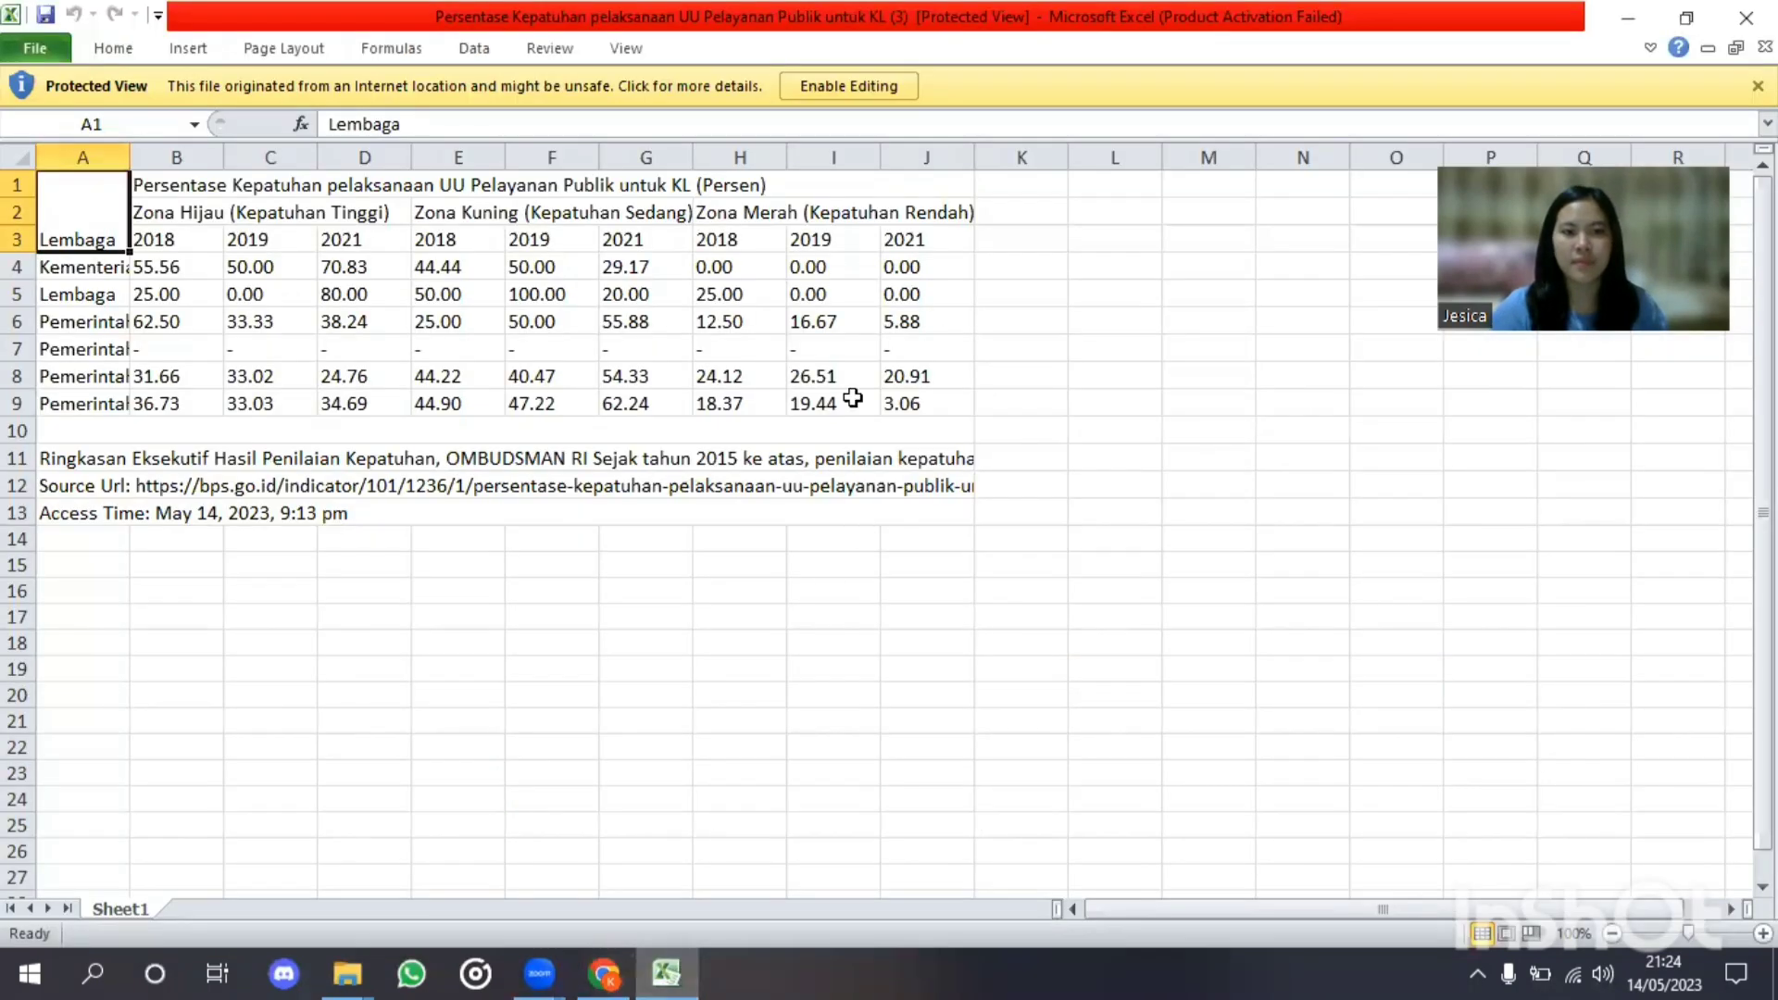
pyautogui.click(878, 93)
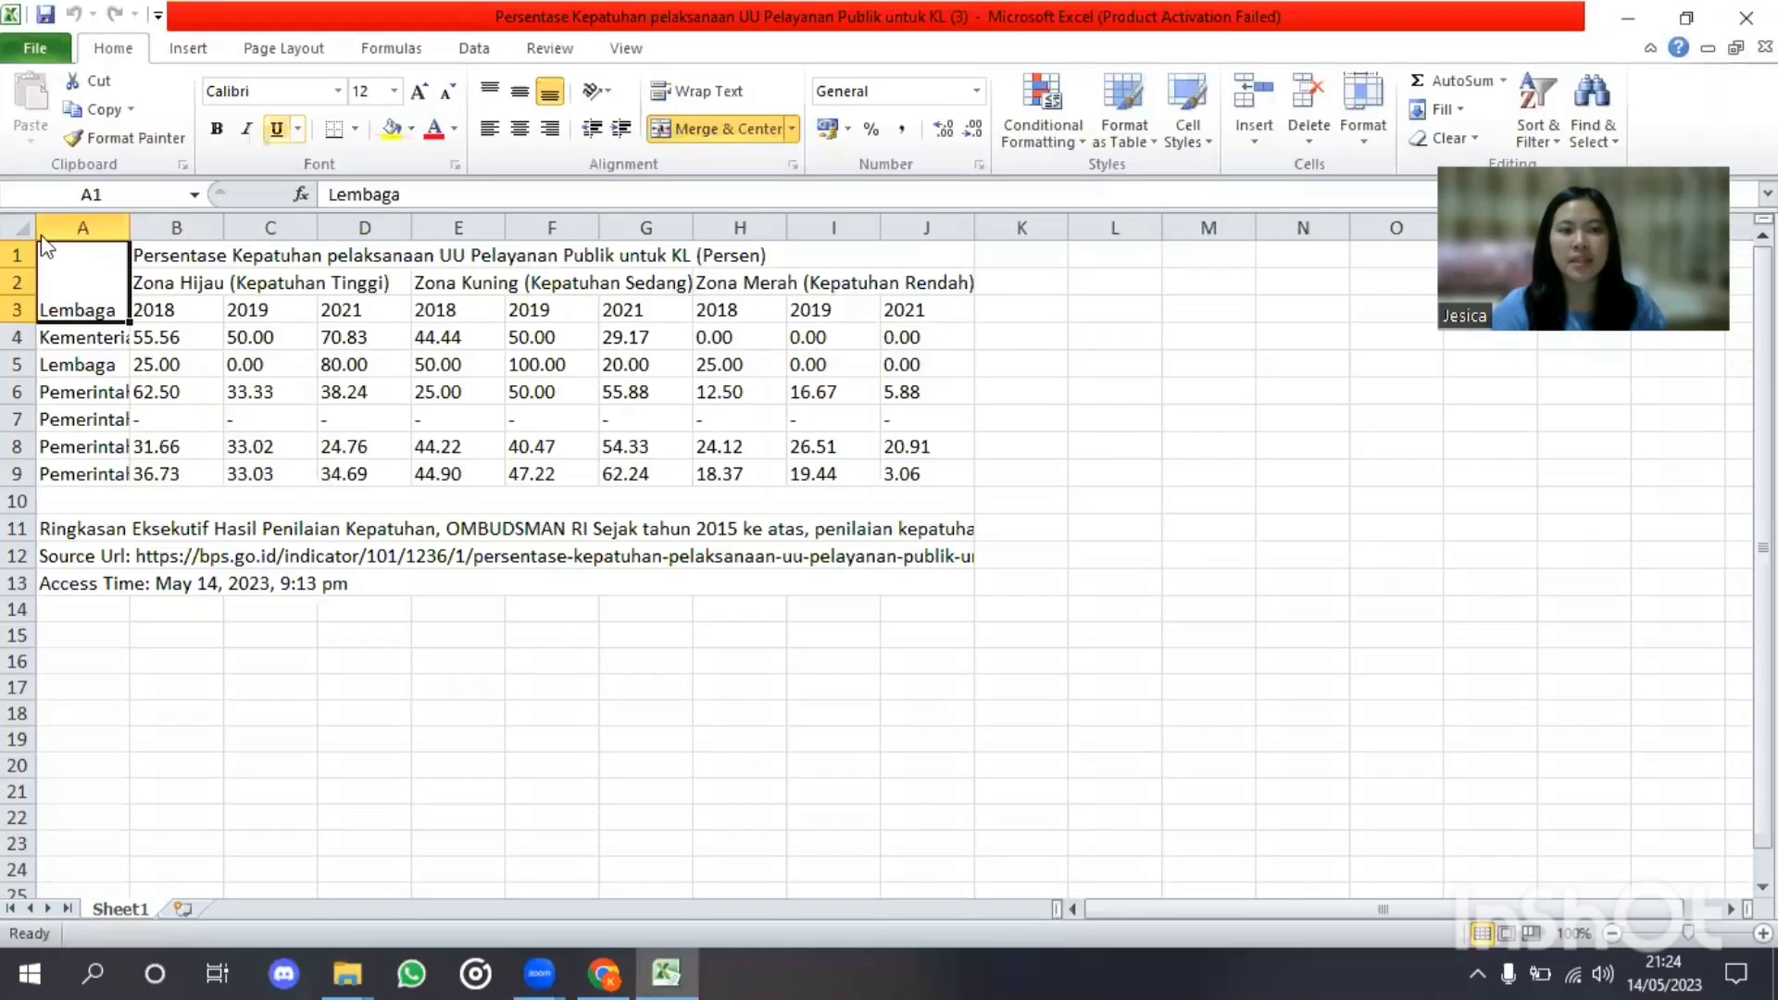
pyautogui.moveTo(79, 292); pyautogui.dragTo(945, 476)
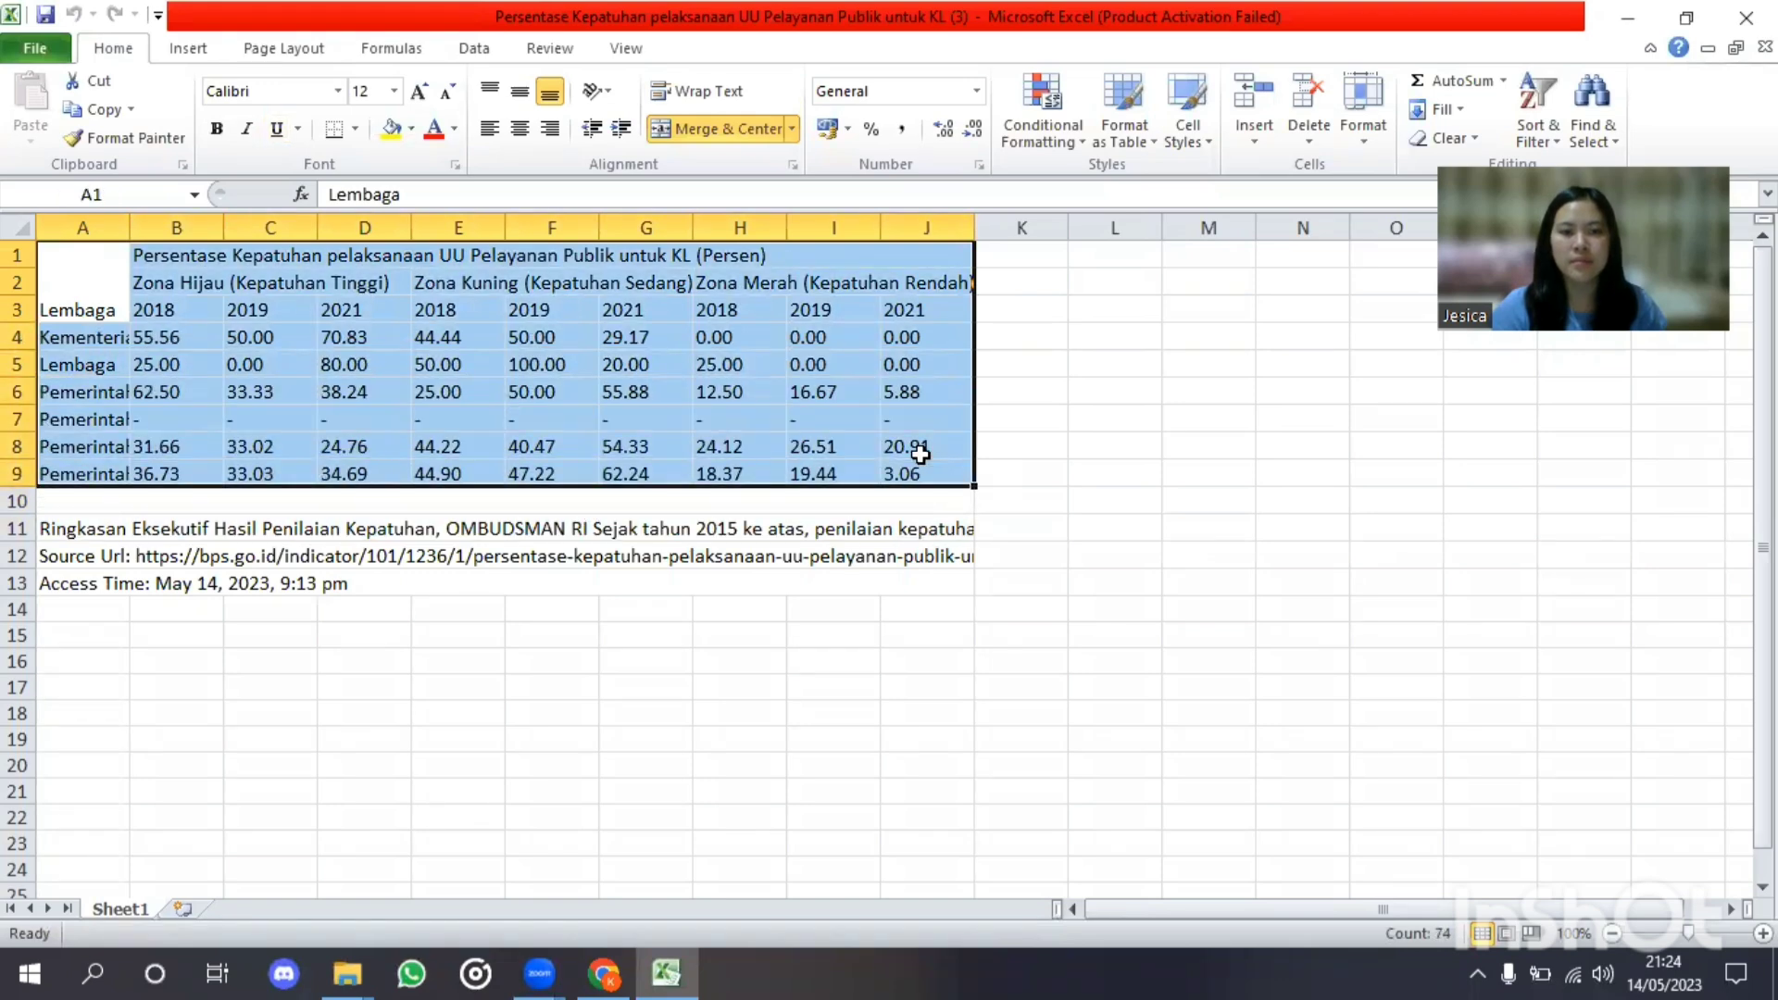
pyautogui.hotkey('ctrl', 'c')
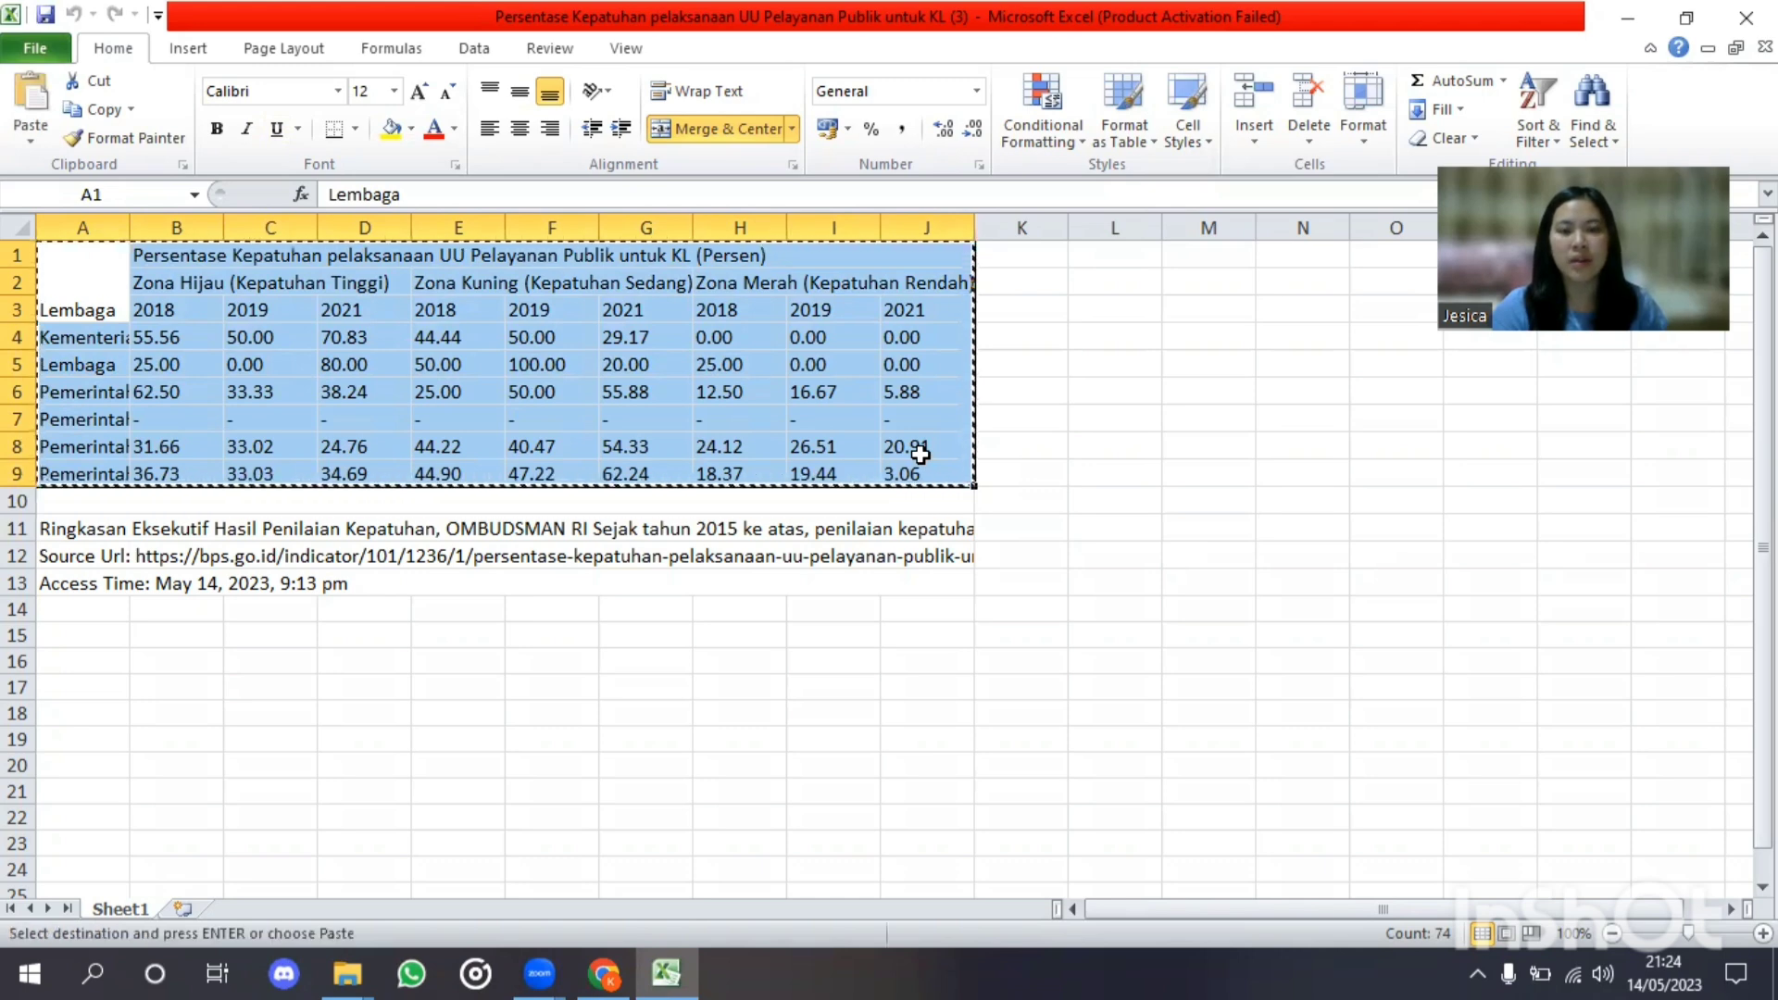
# Step: Switch to Chrome, create a blank Google Sheets spreadsheet, and paste the copied table at cell A1
pyautogui.click(595, 972)
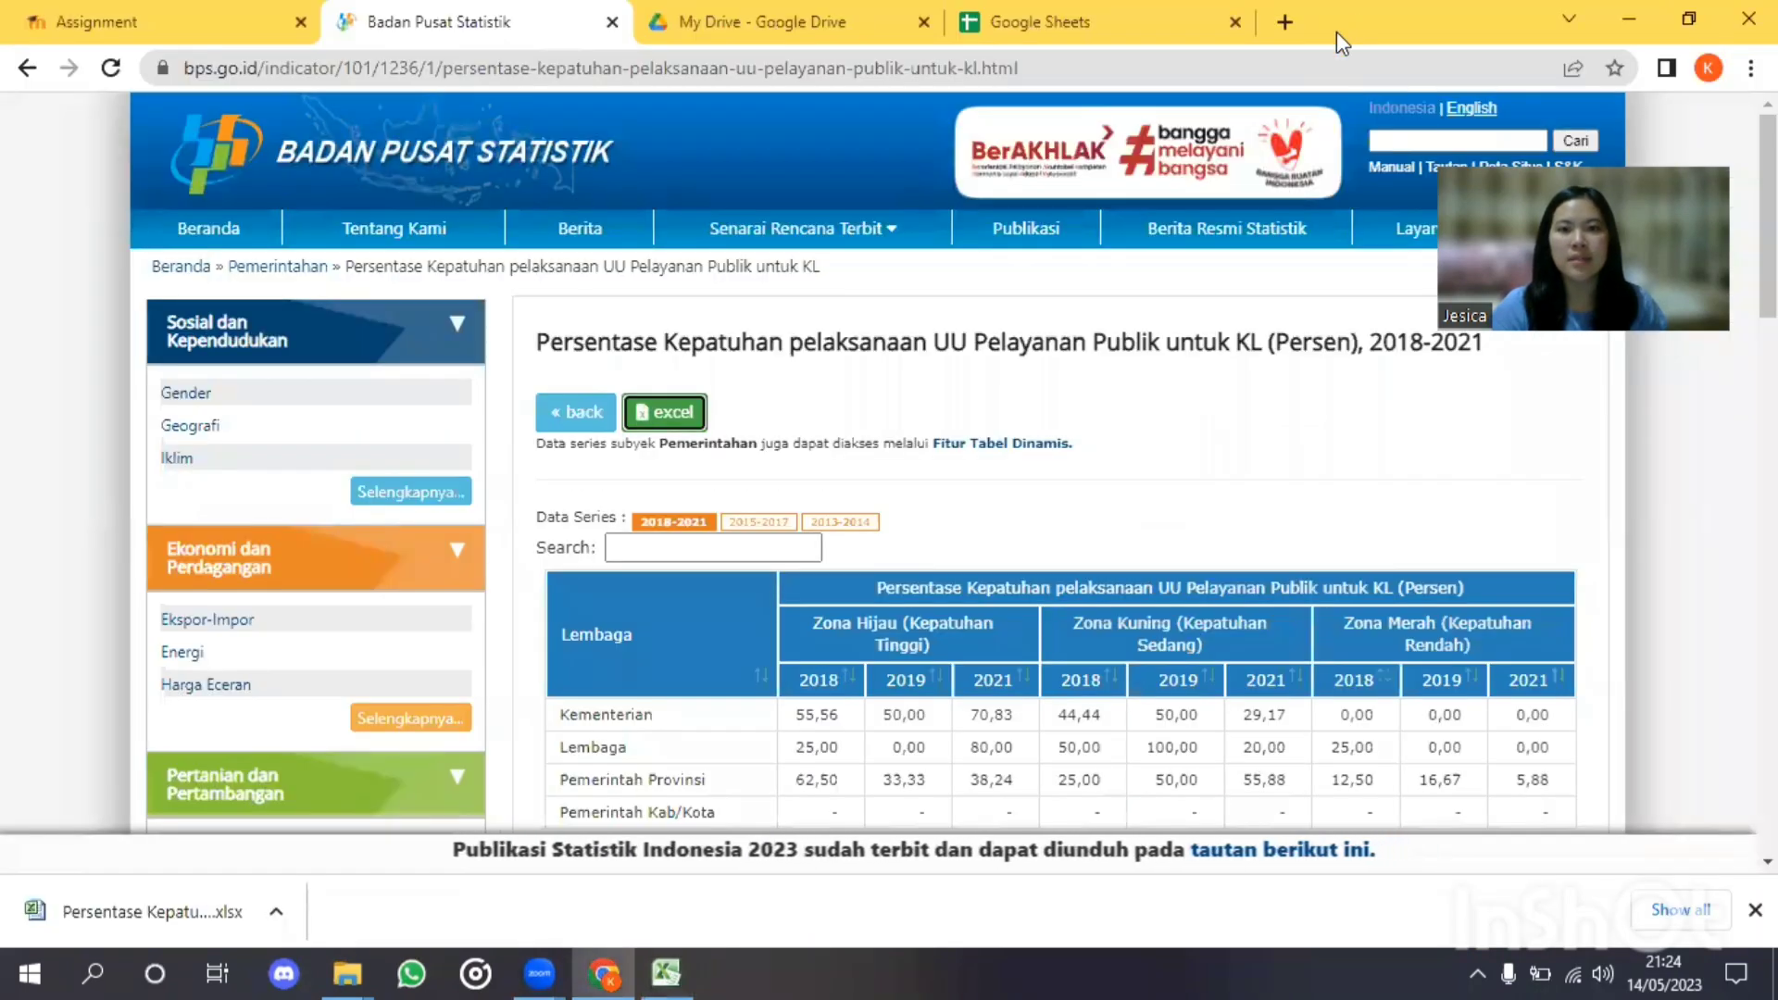
pyautogui.click(1285, 23)
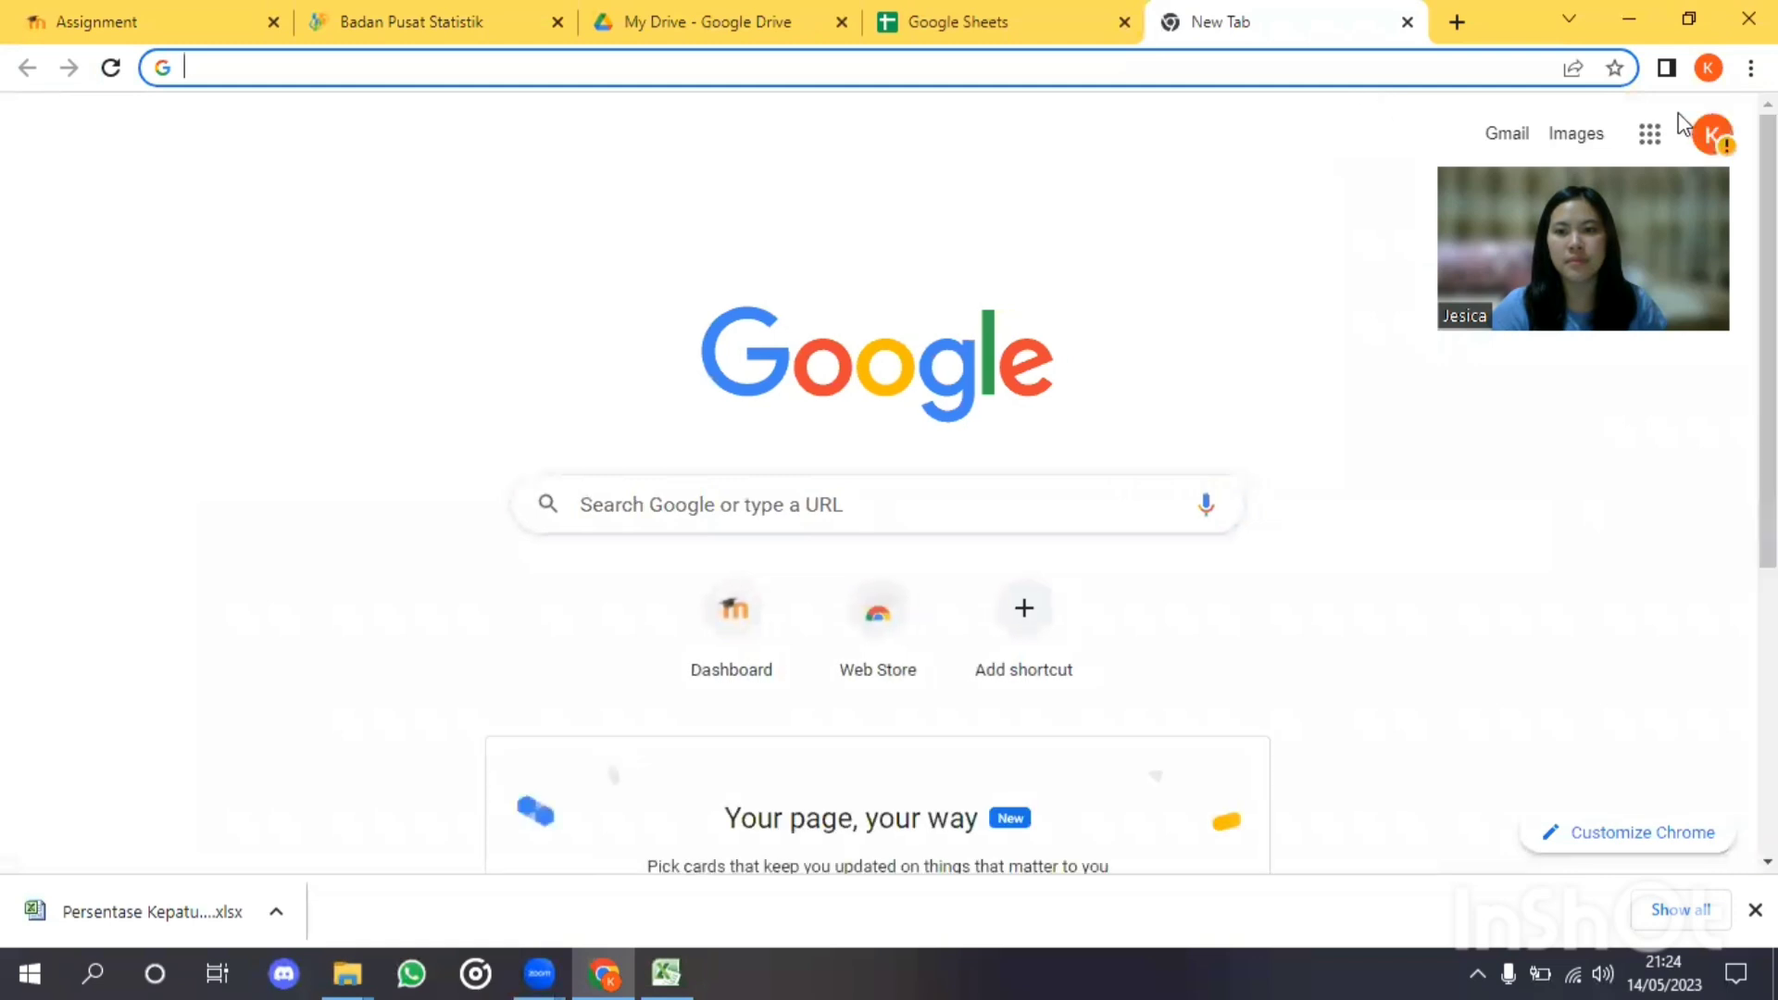
pyautogui.click(1655, 134)
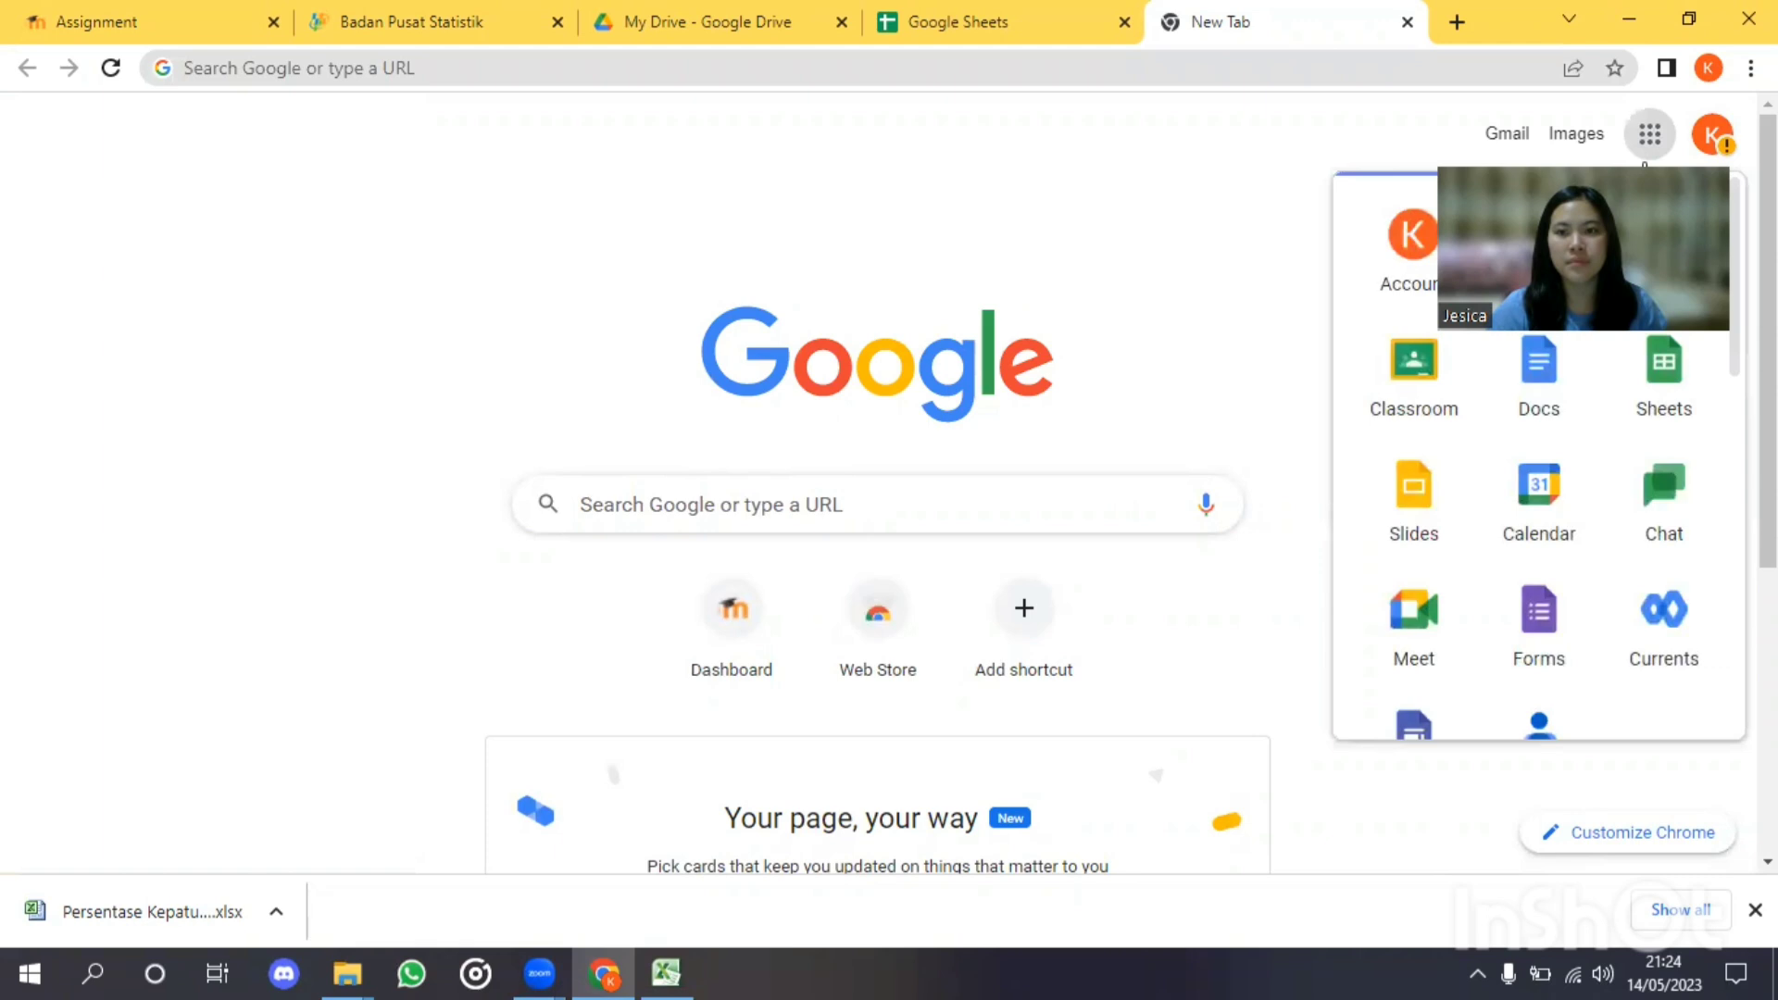
pyautogui.click(1624, 400)
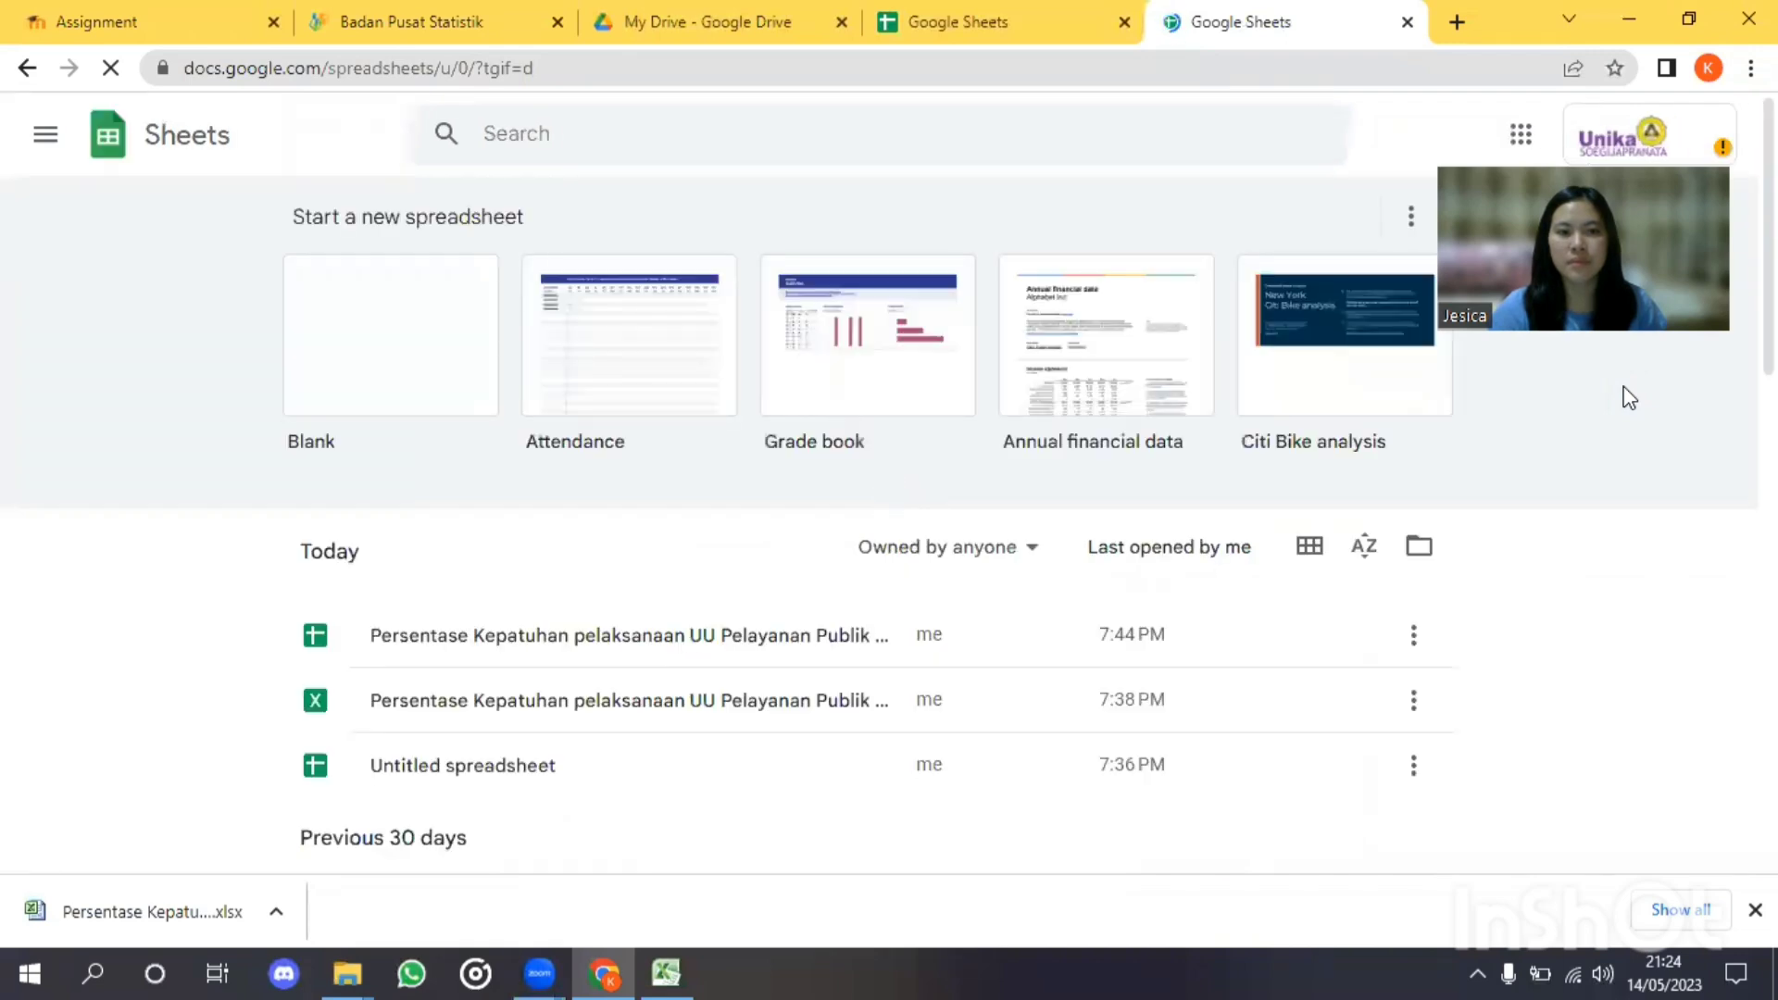
pyautogui.click(446, 362)
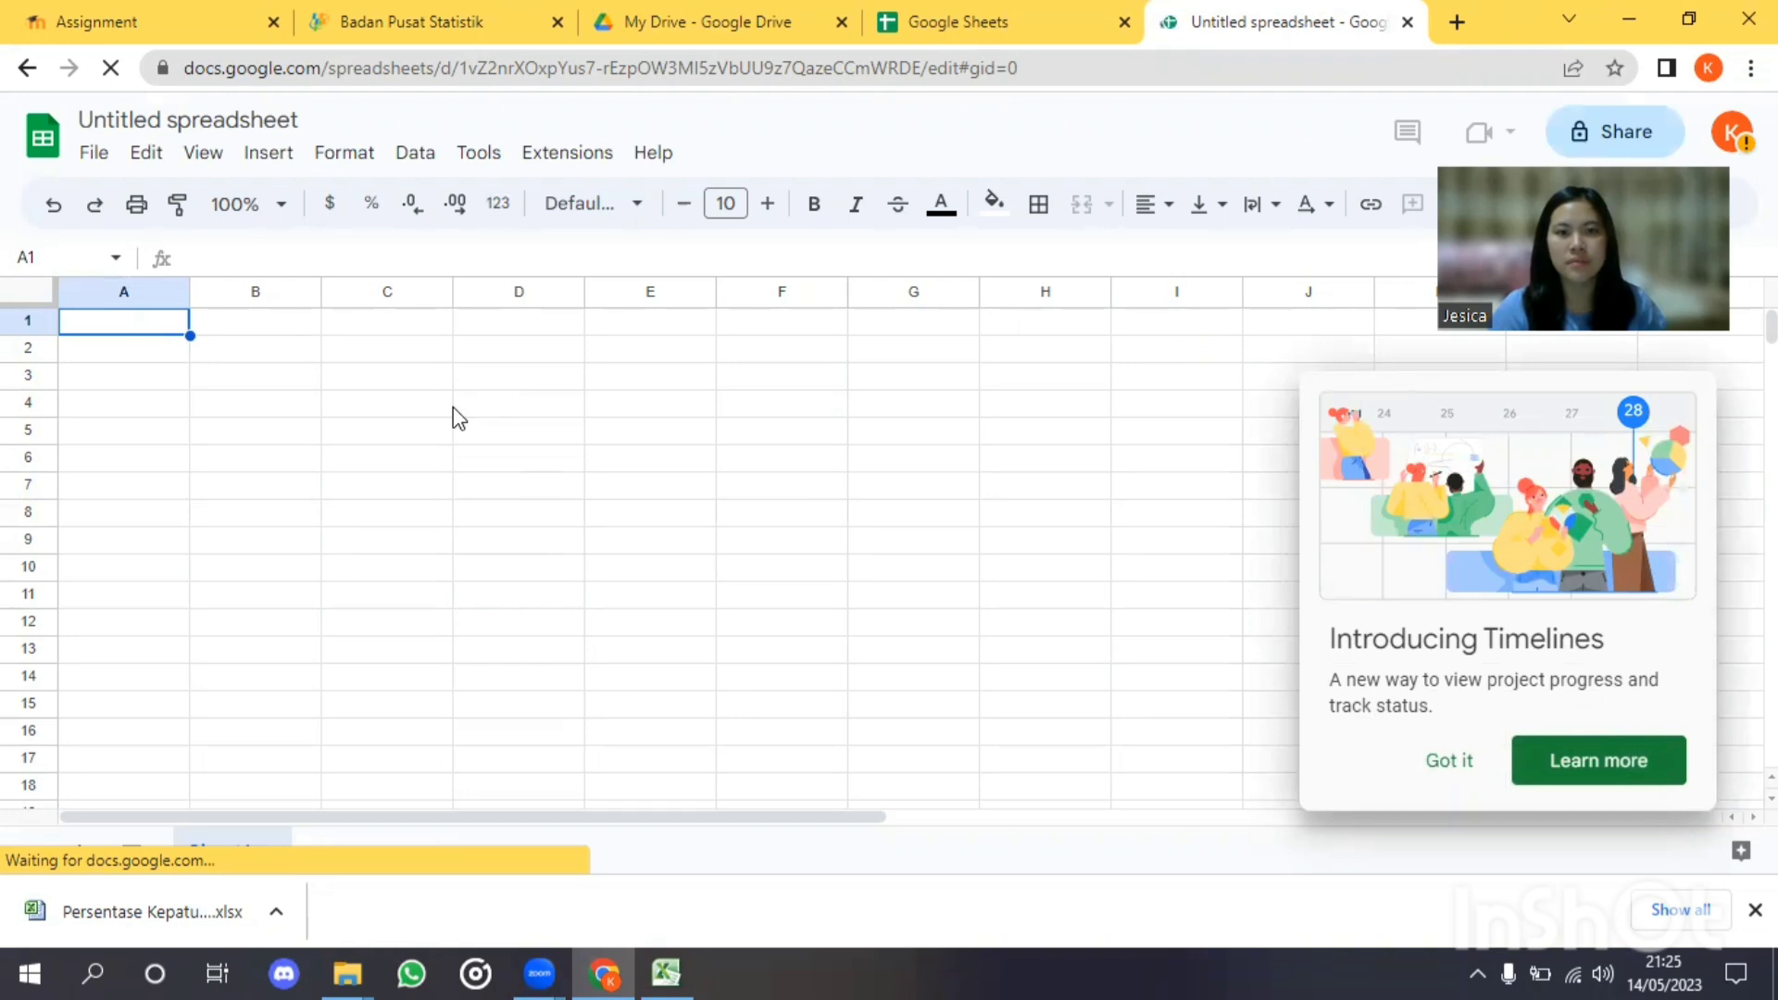
pyautogui.click(1439, 763)
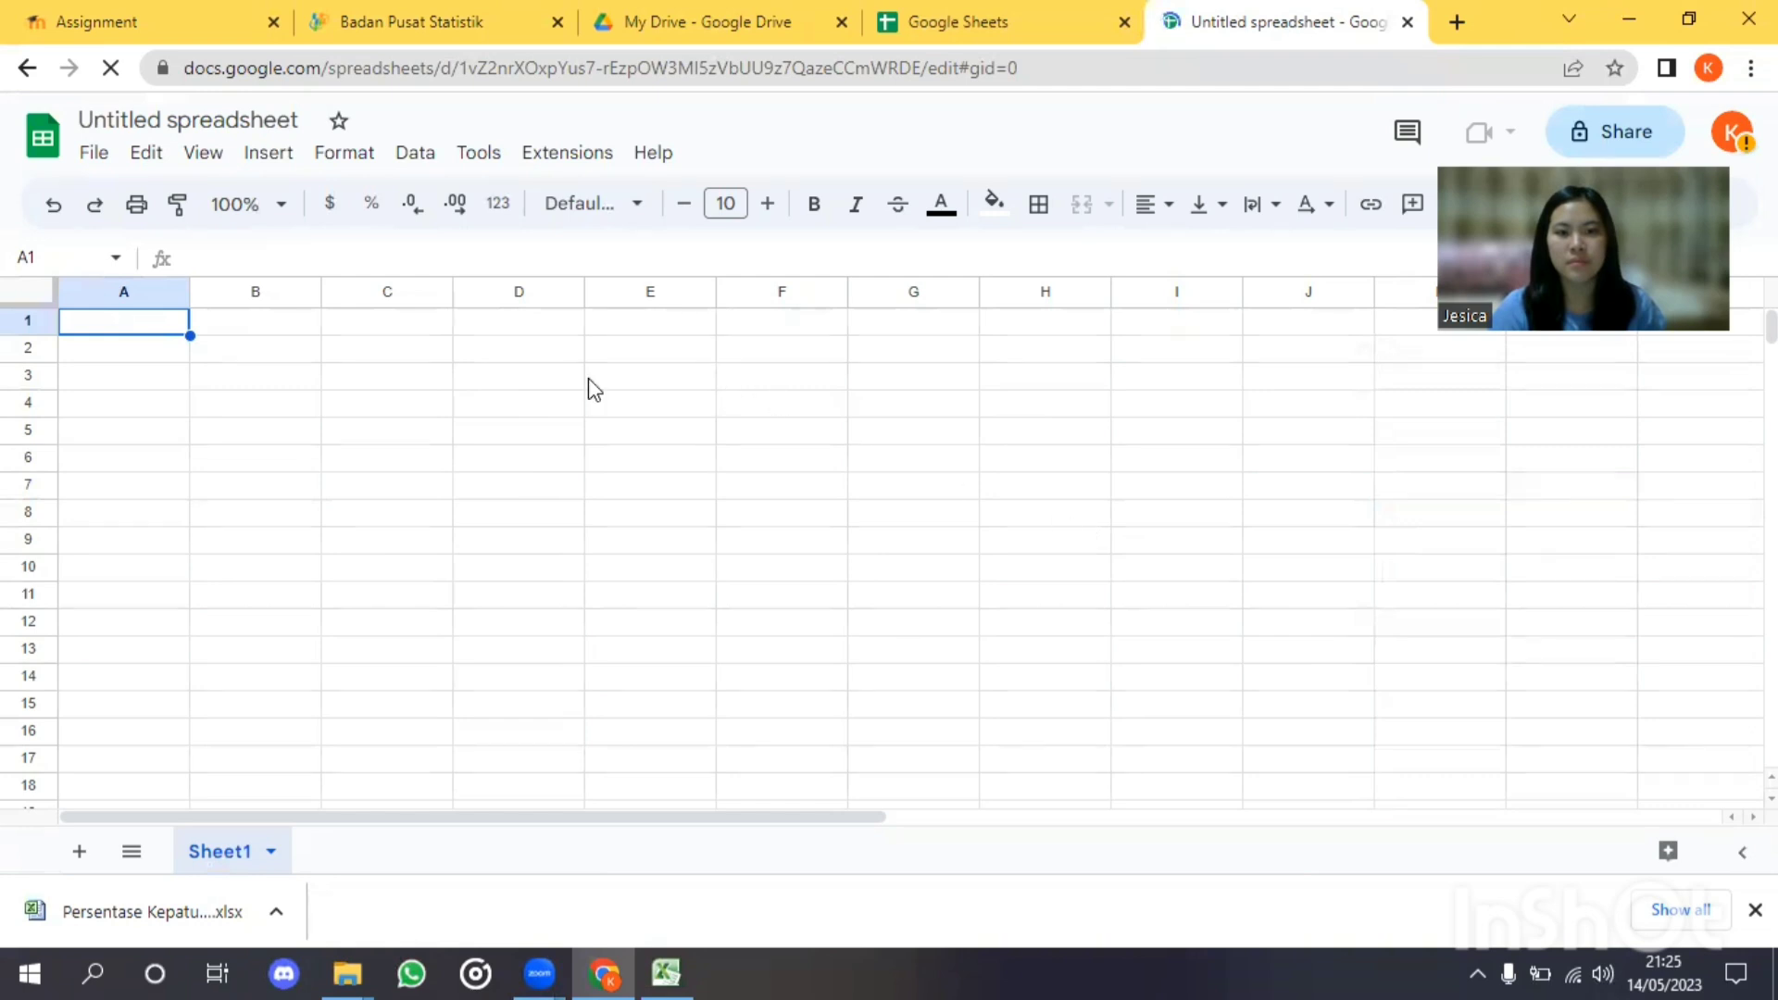
pyautogui.hotkey('ctrl', 'v')
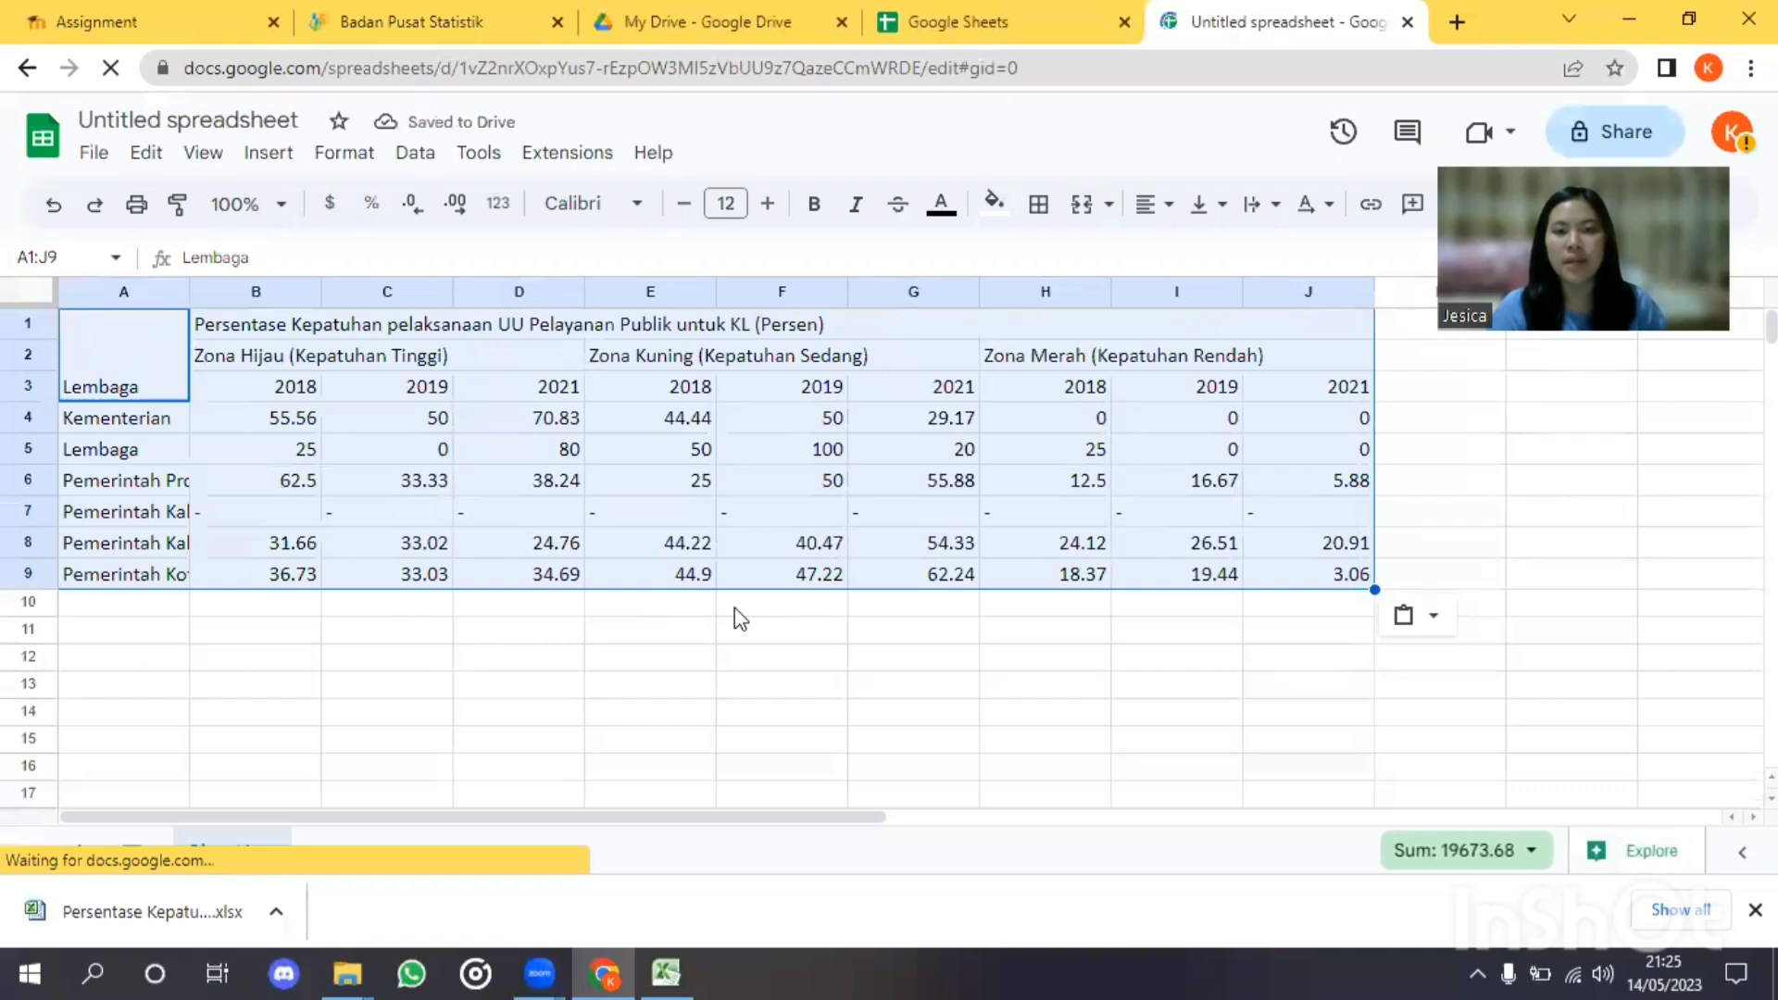
pyautogui.click(786, 642)
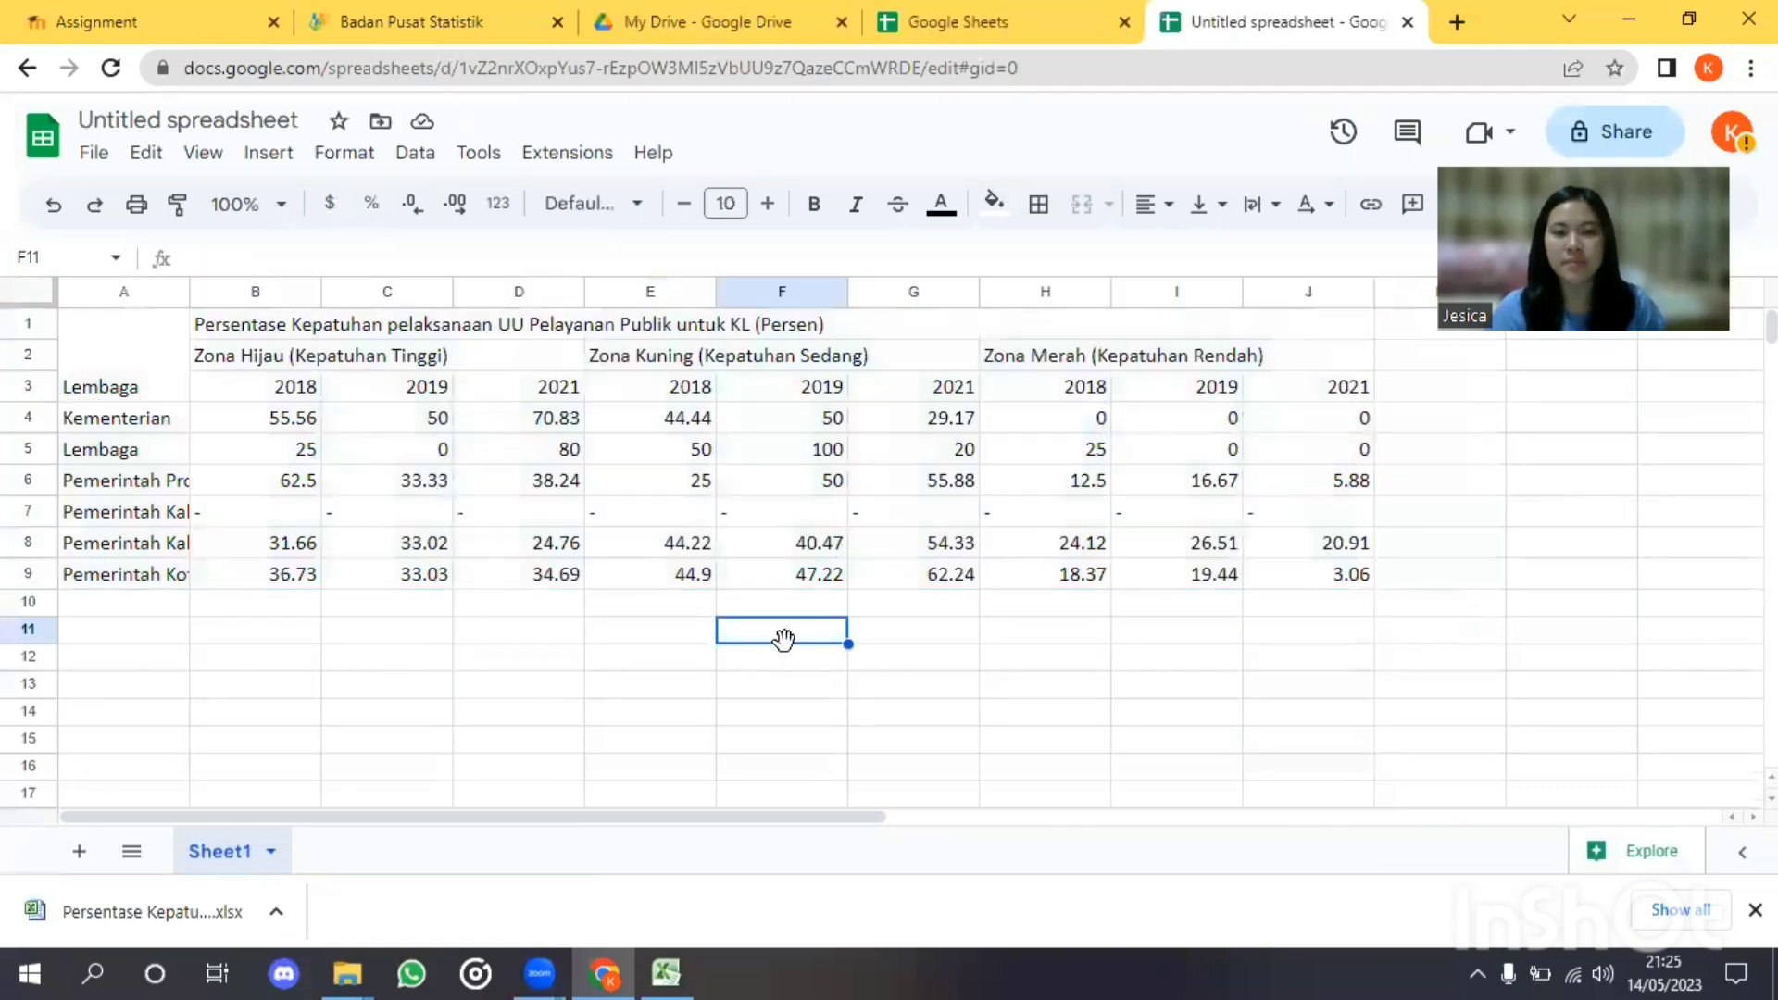
# Step: Switch to My Drive in Google Drive
pyautogui.click(614, 970)
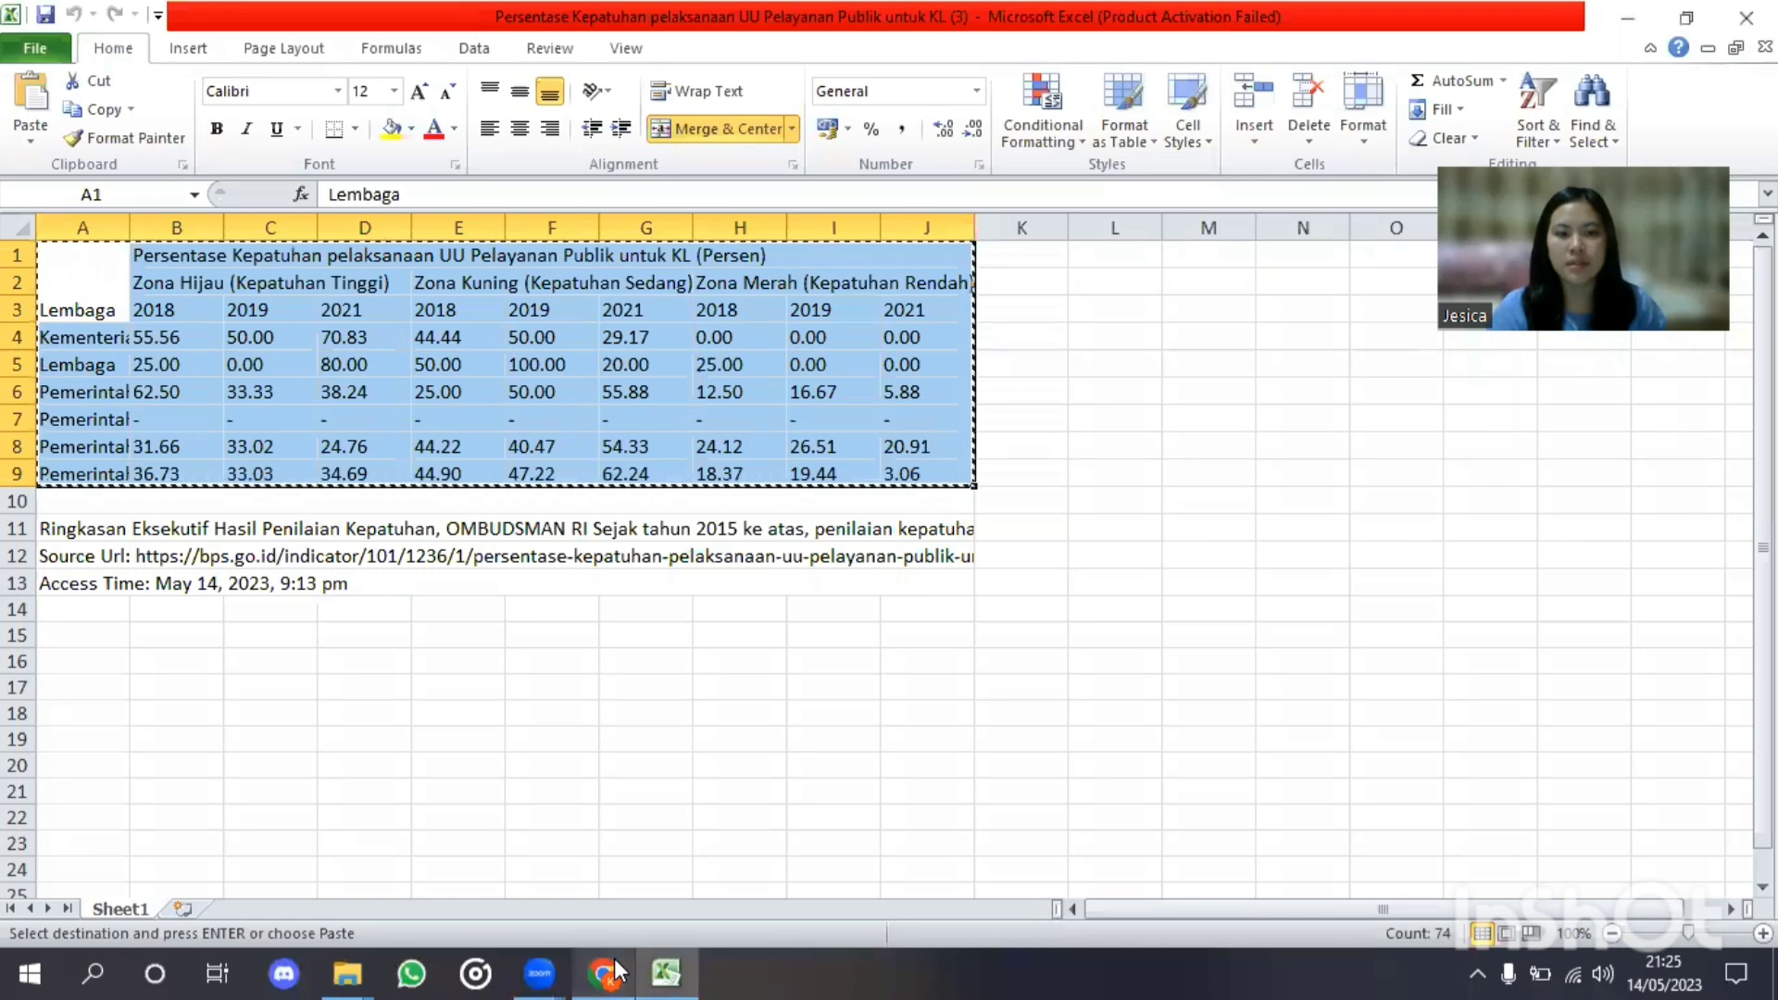
pyautogui.click(614, 970)
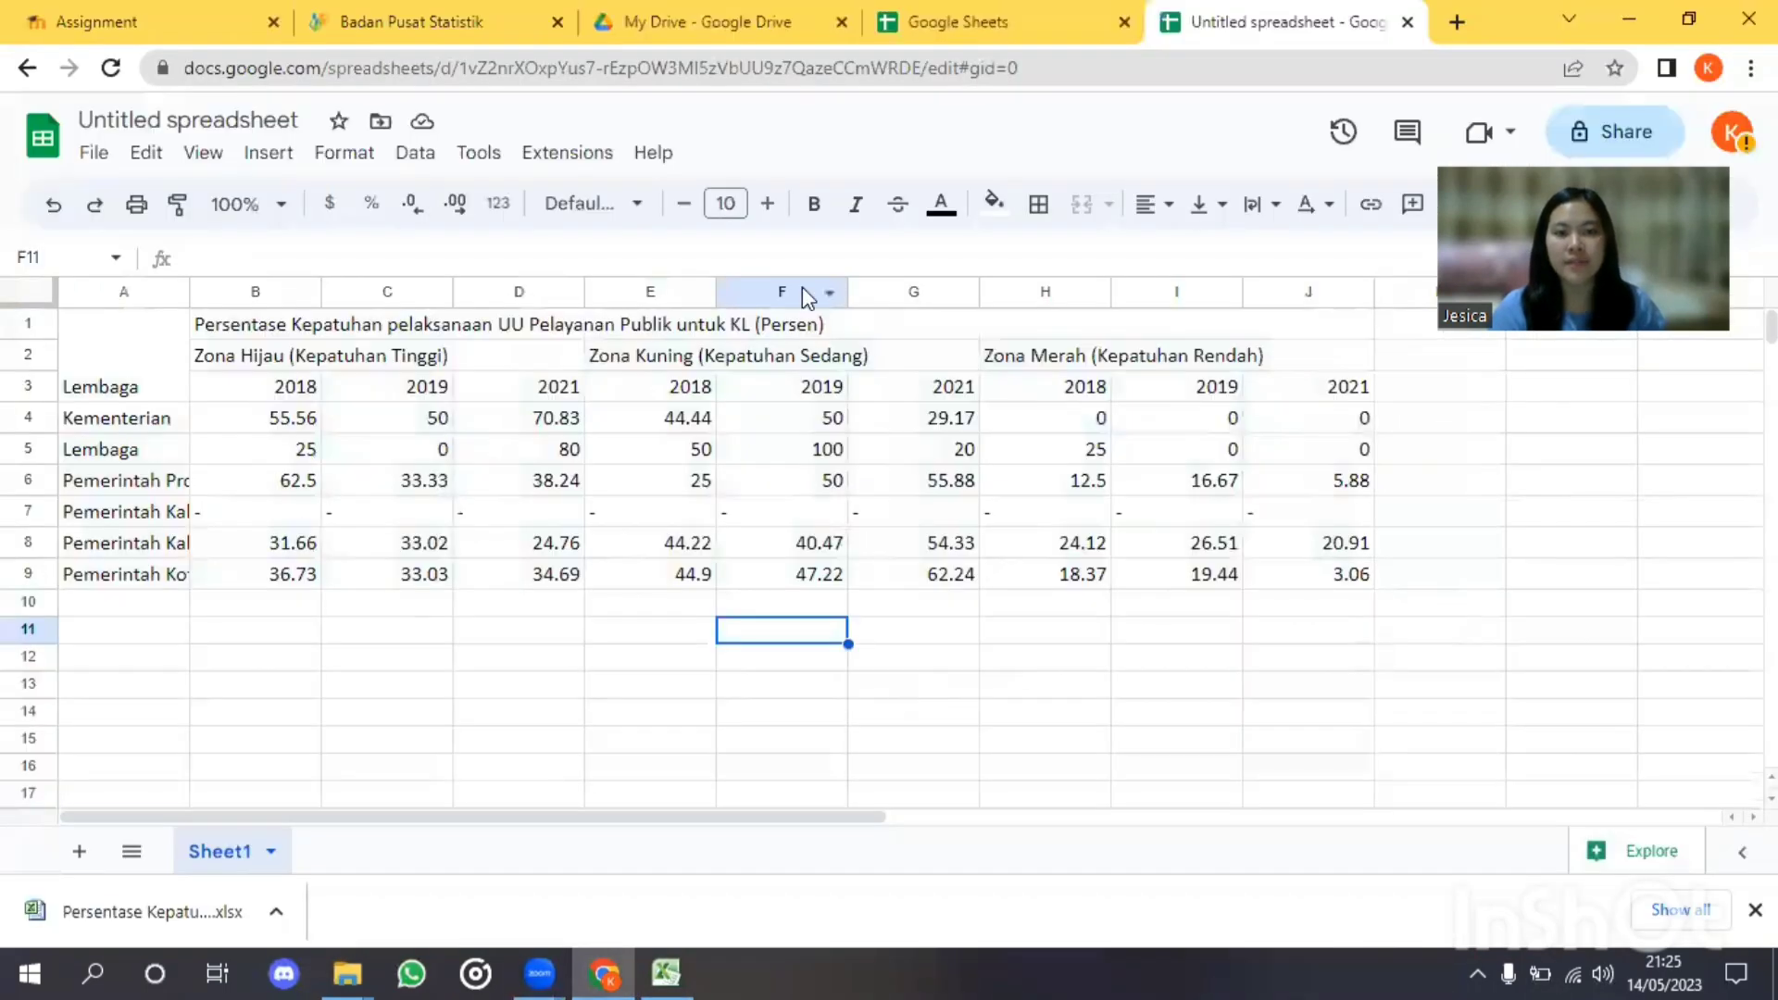
pyautogui.click(706, 18)
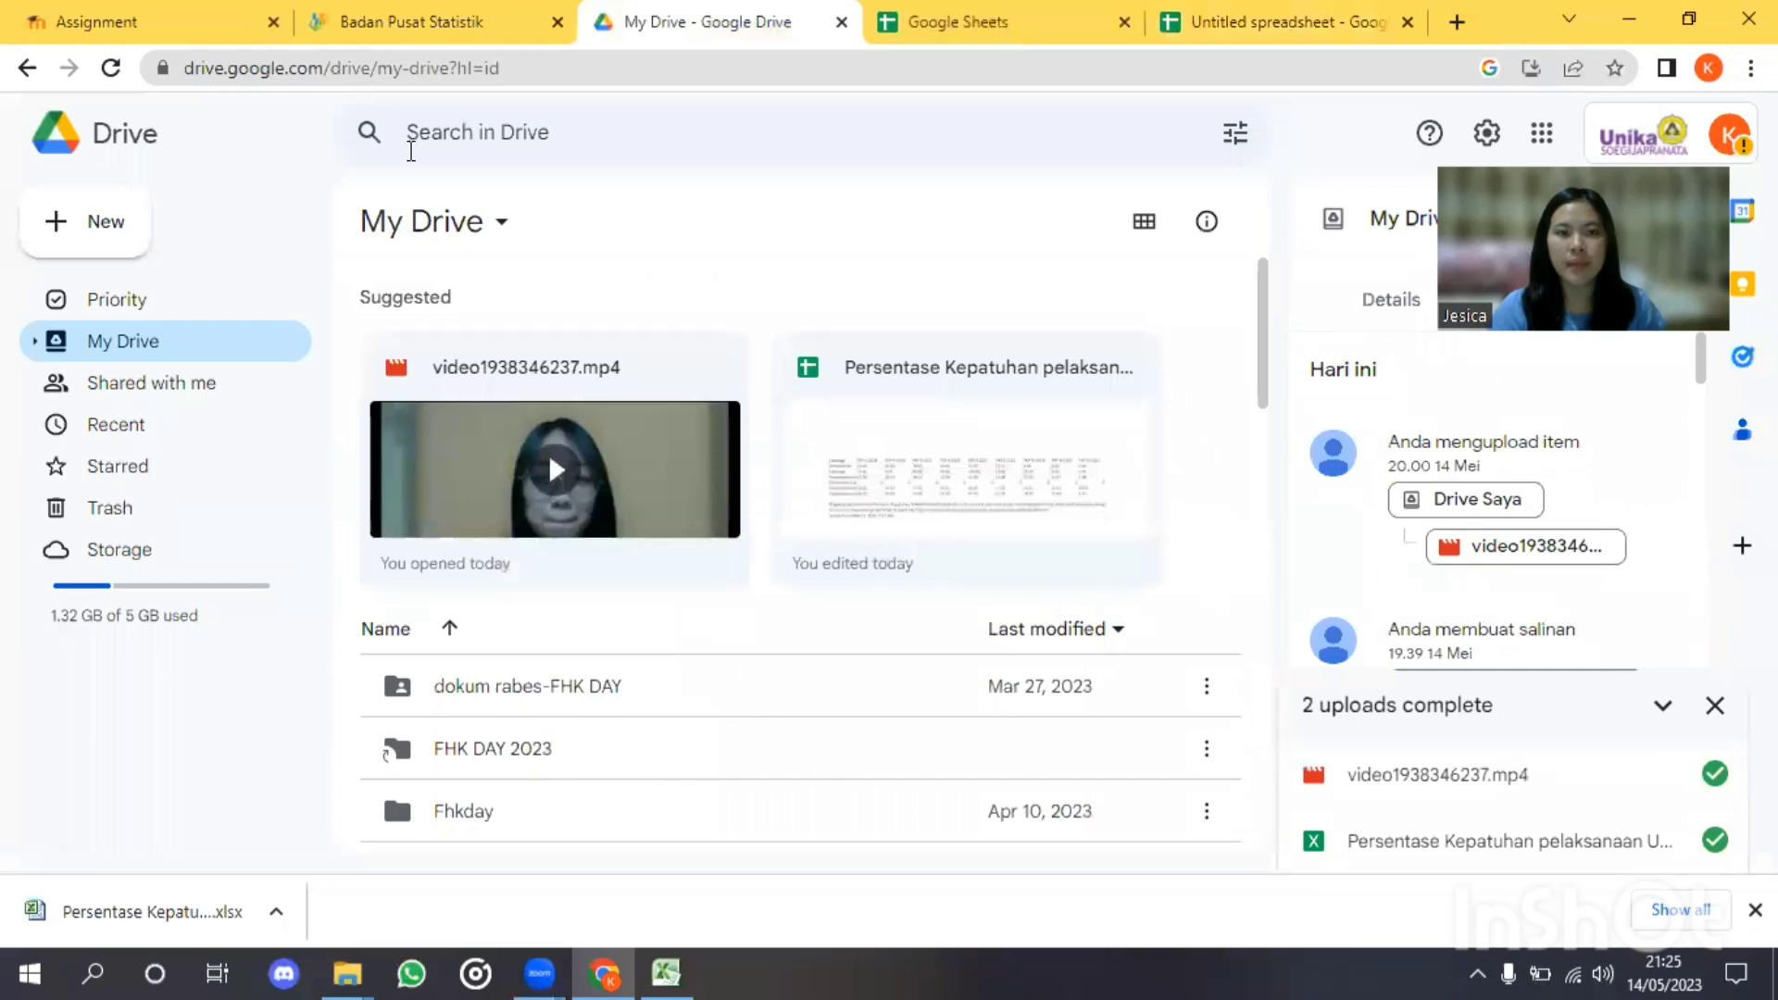
pyautogui.click(107, 222)
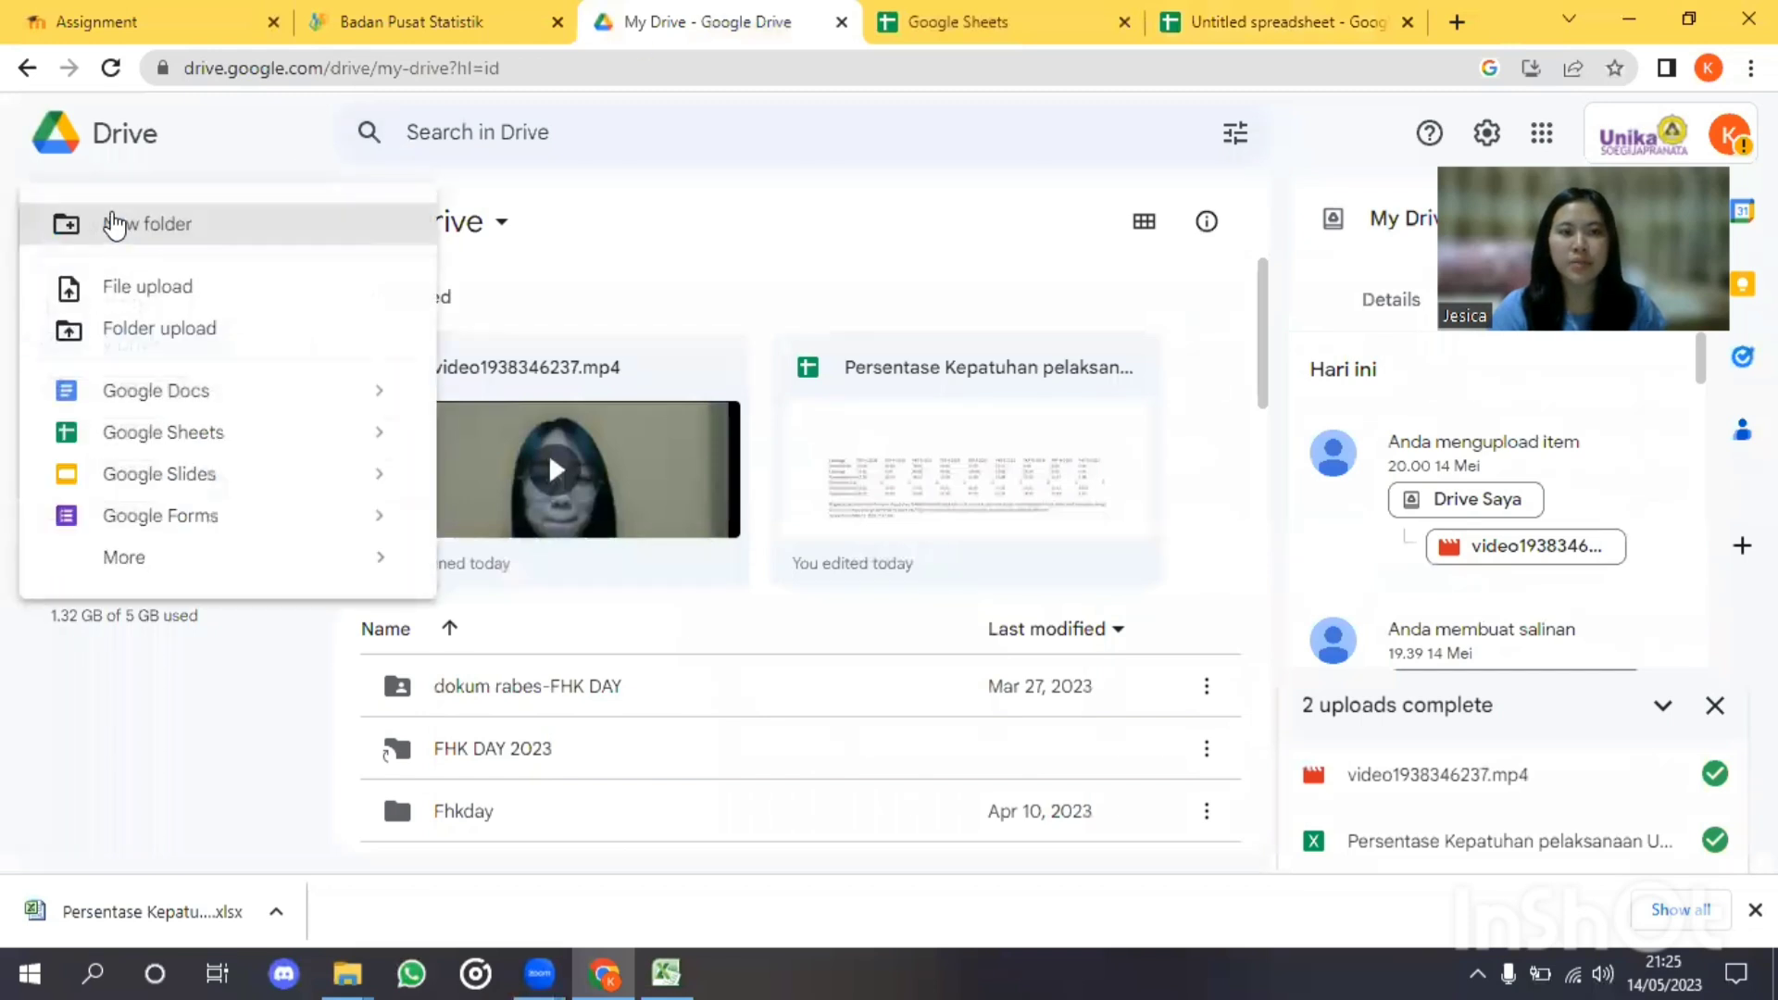
pyautogui.click(122, 286)
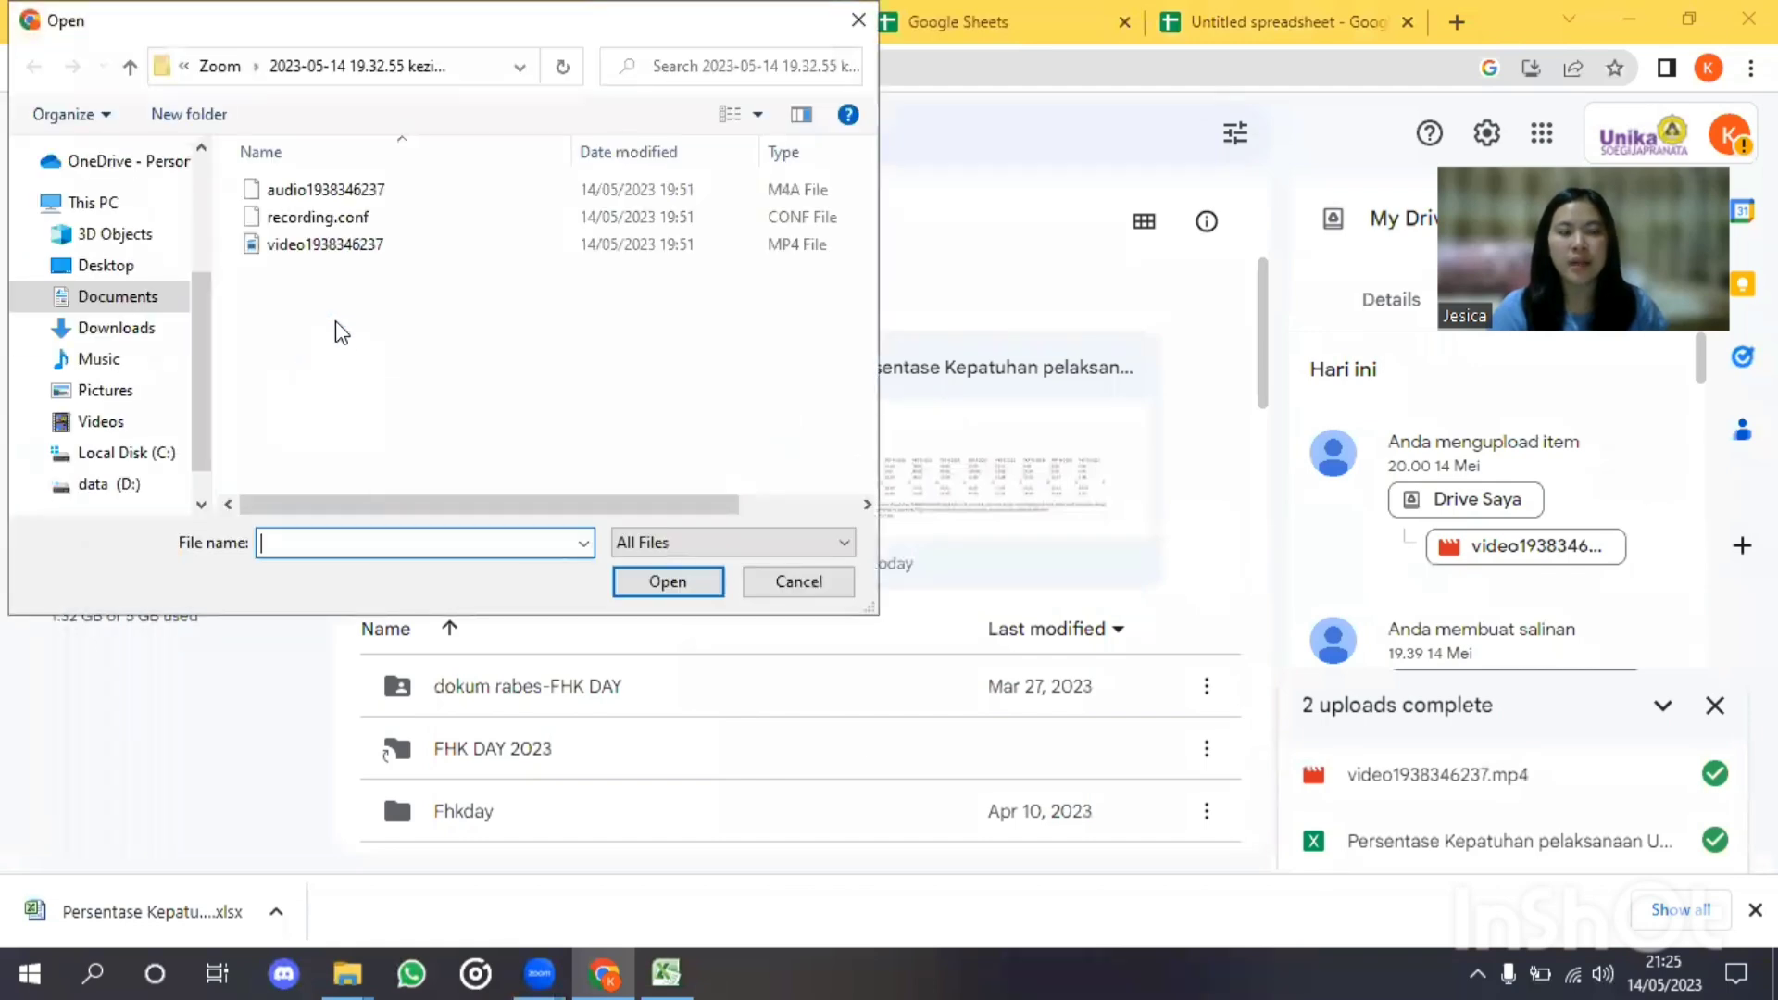
pyautogui.click(113, 328)
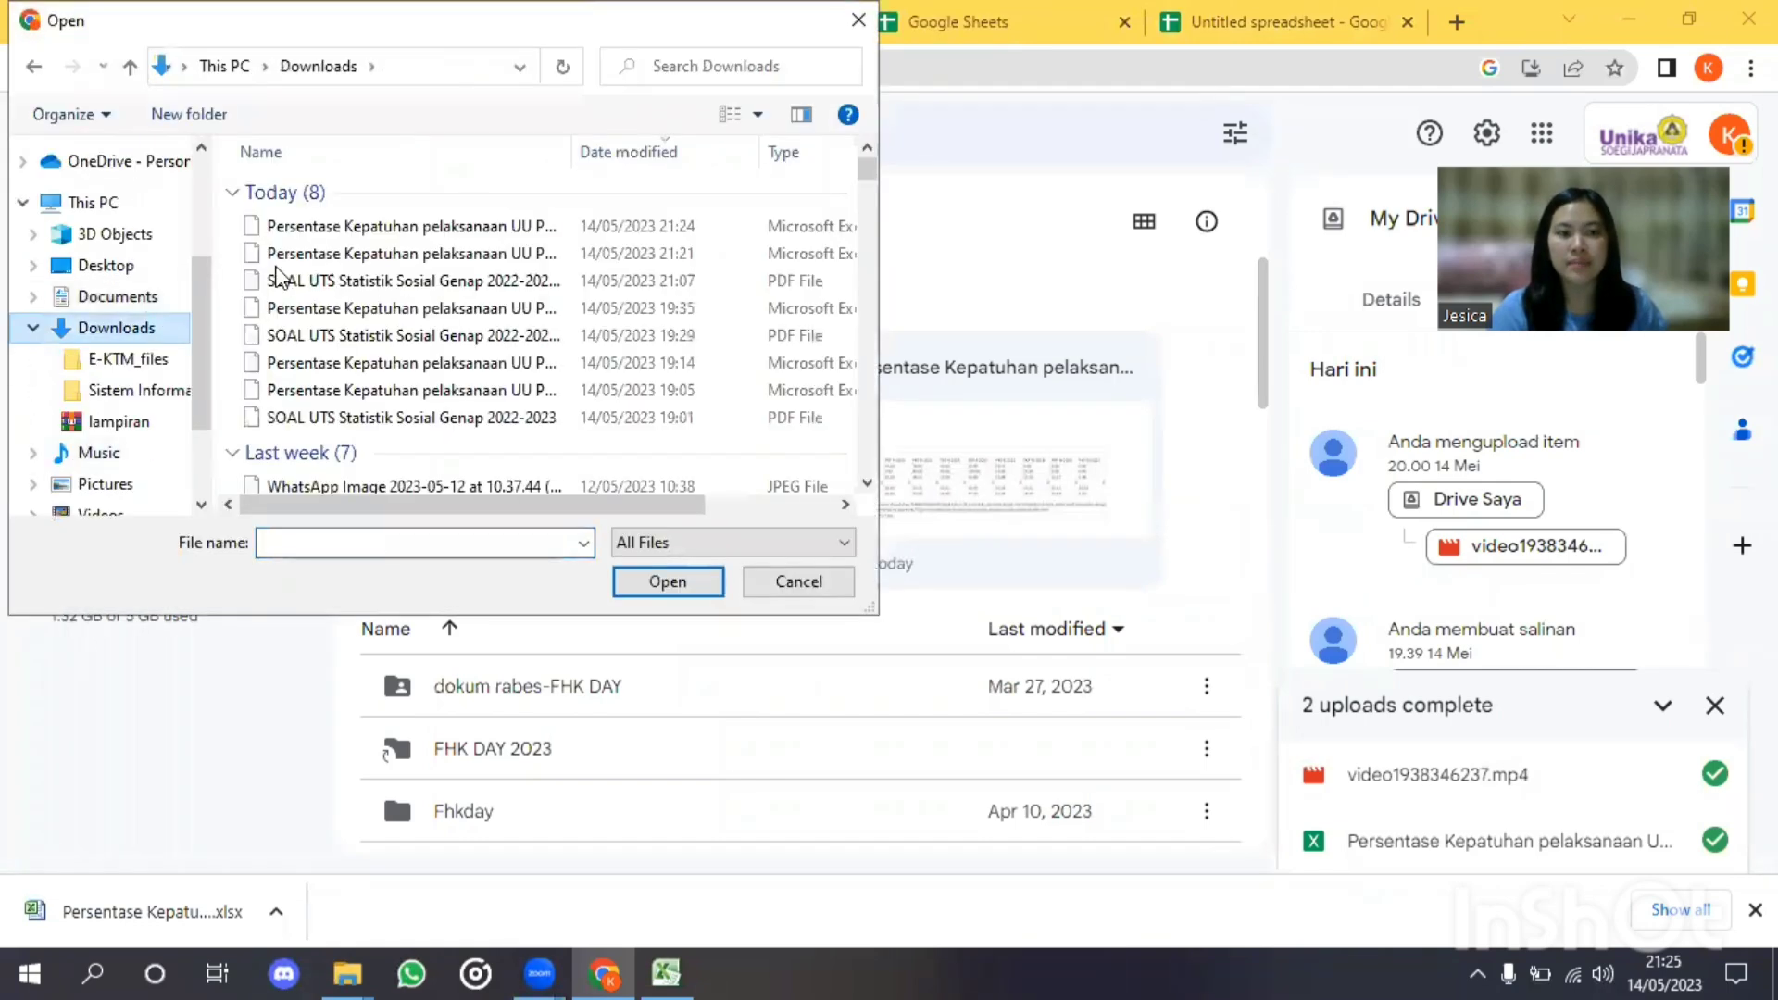
pyautogui.click(353, 230)
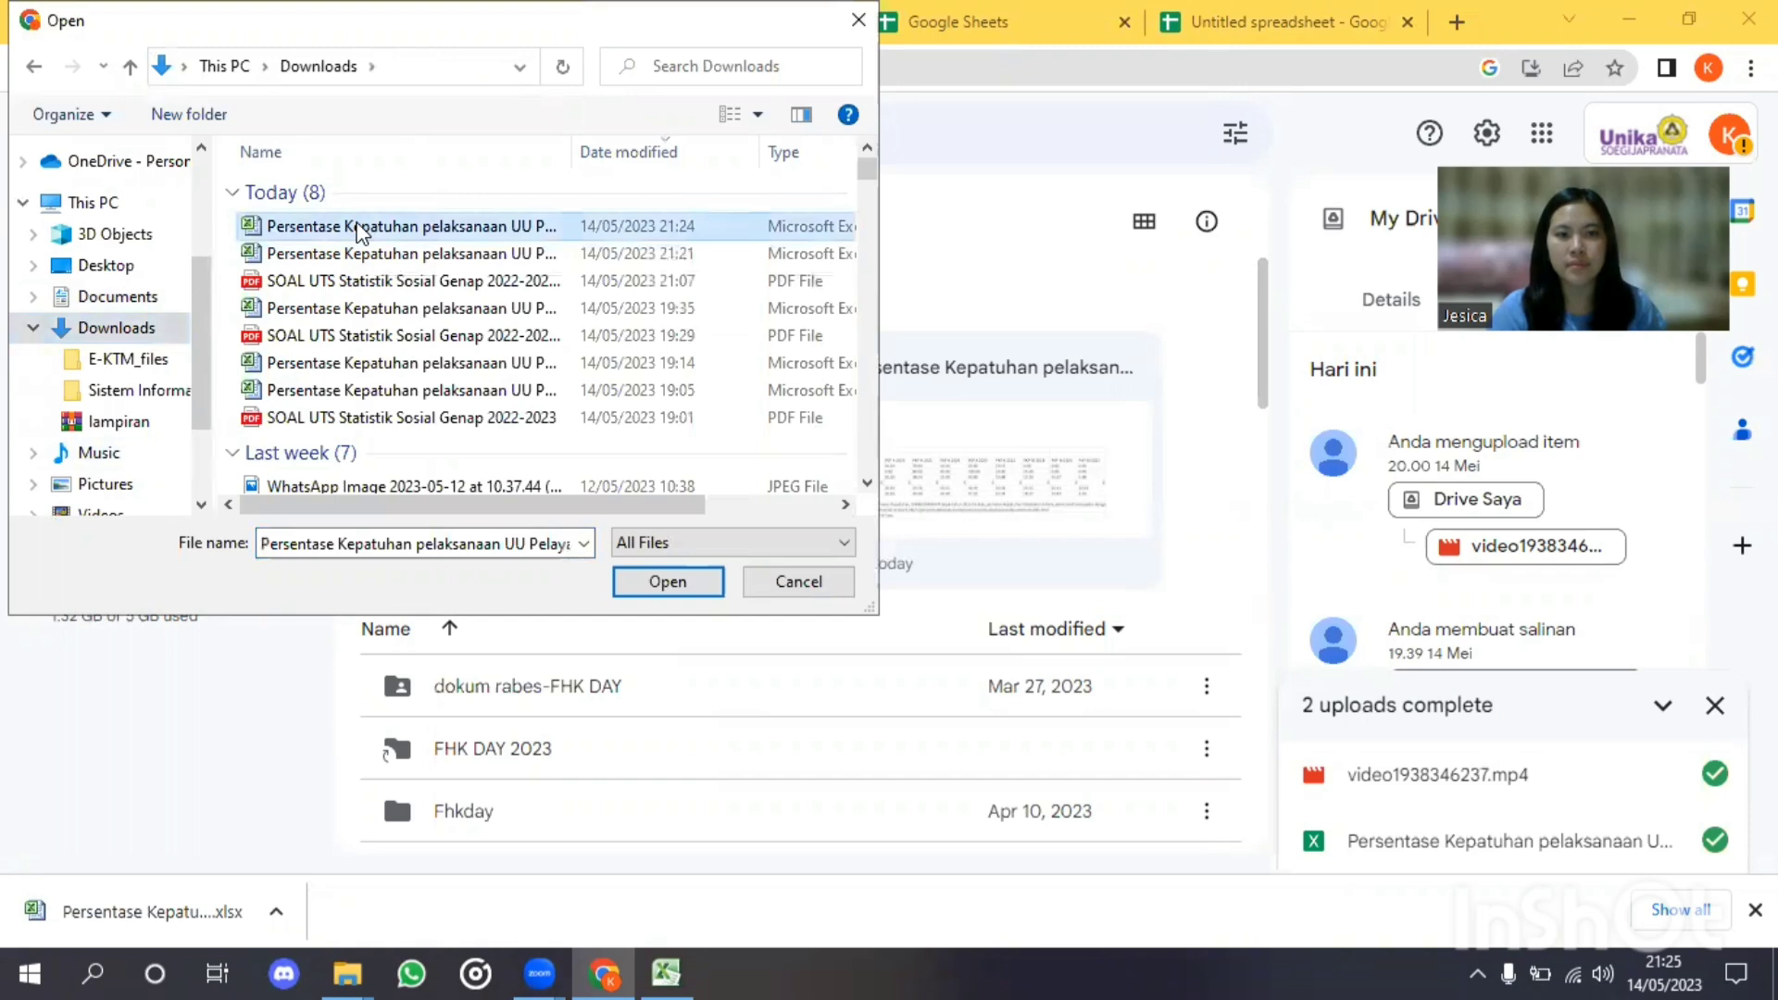
pyautogui.click(657, 581)
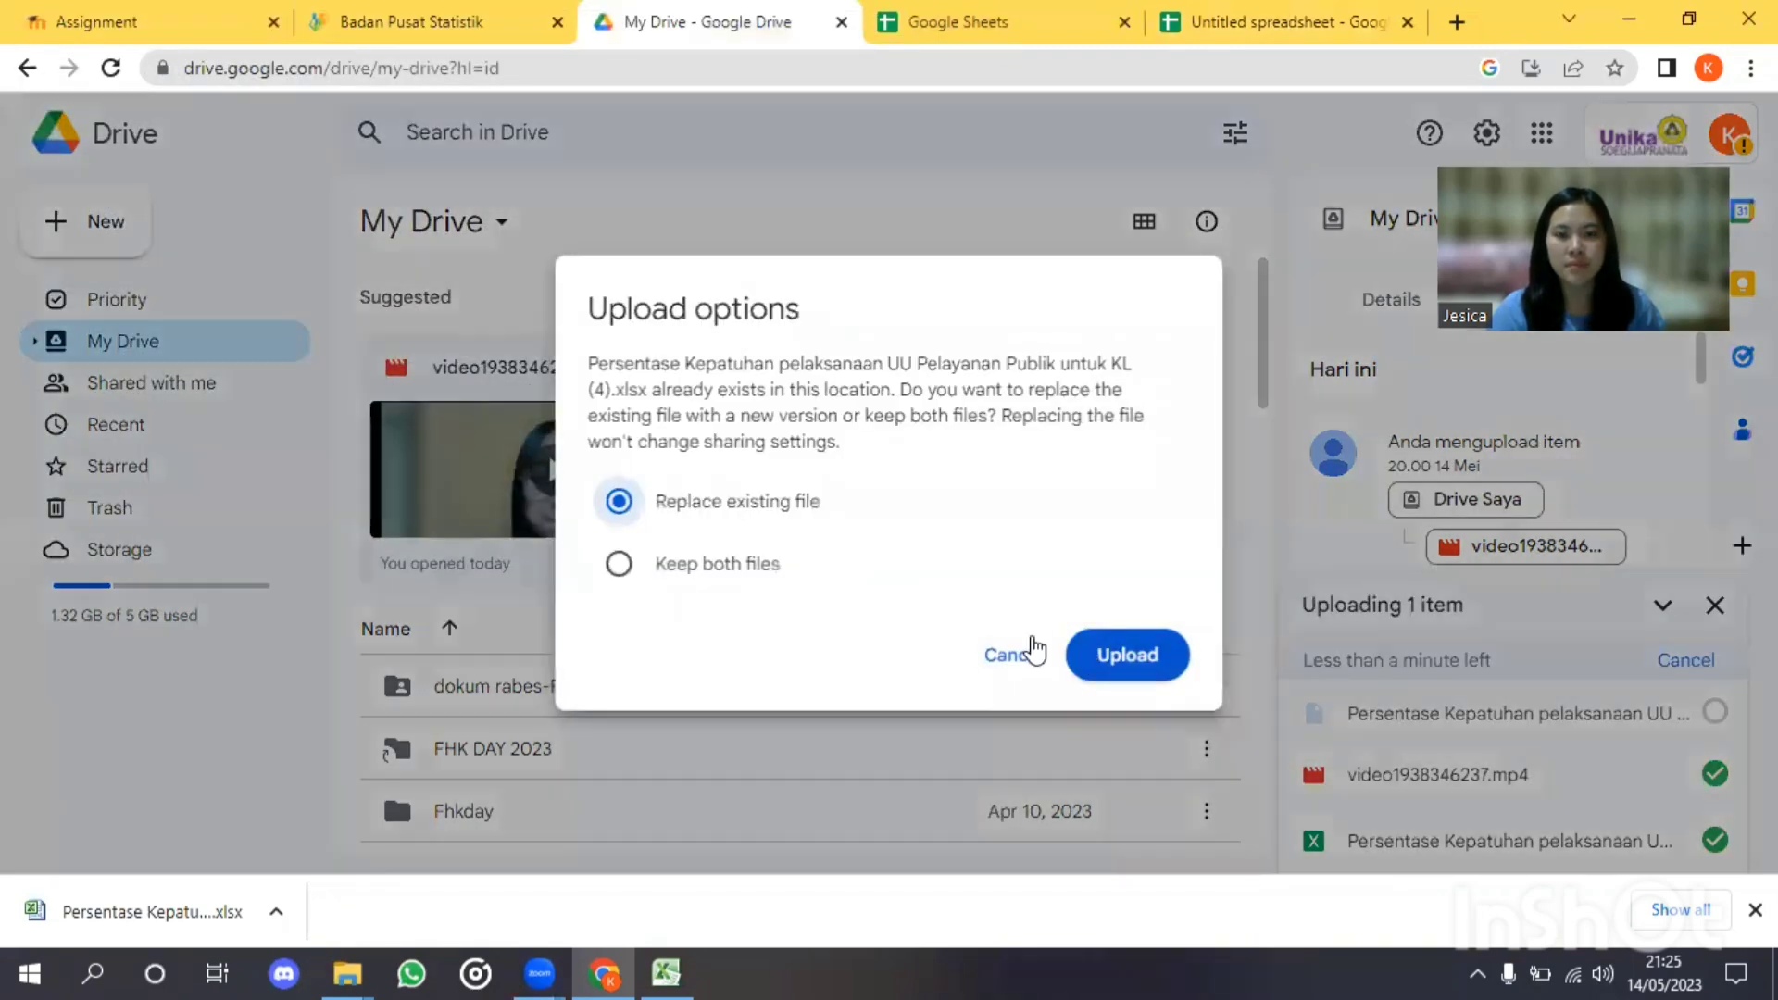
pyautogui.click(1015, 656)
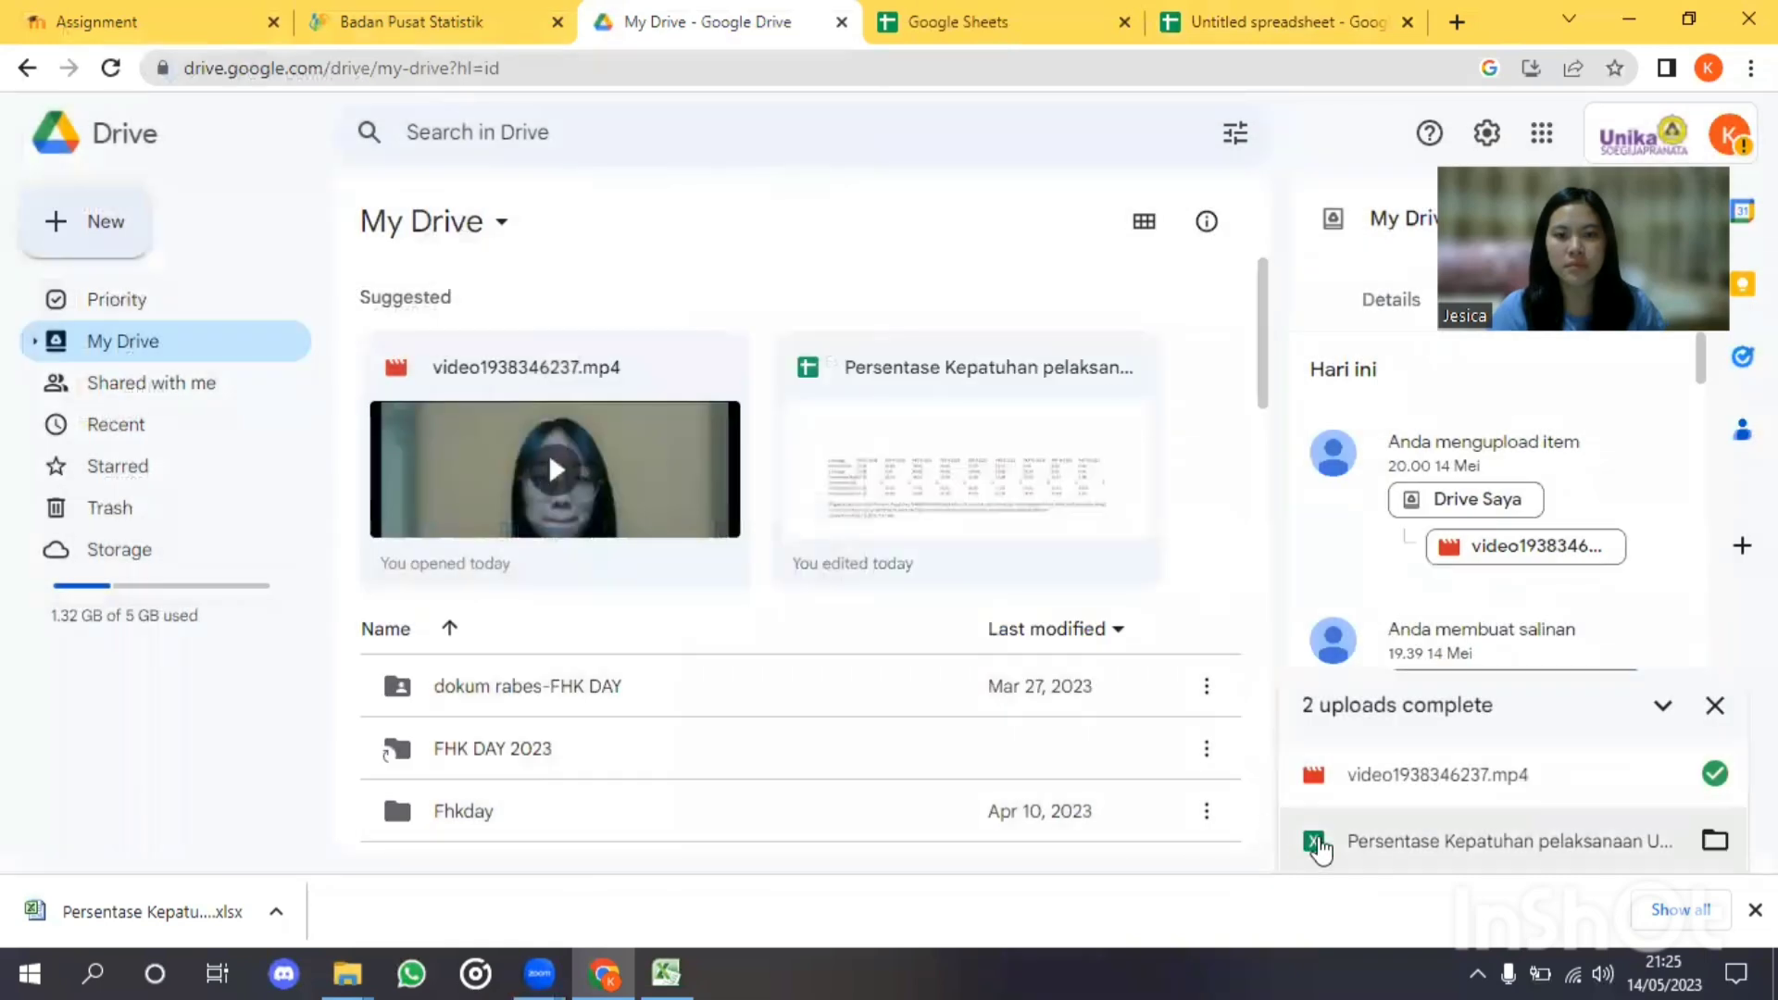
# Step: Open the already uploaded Persentase Kepatuhan XLSX file from the completed uploads and save it as a Google Sheets file
pyautogui.click(1329, 842)
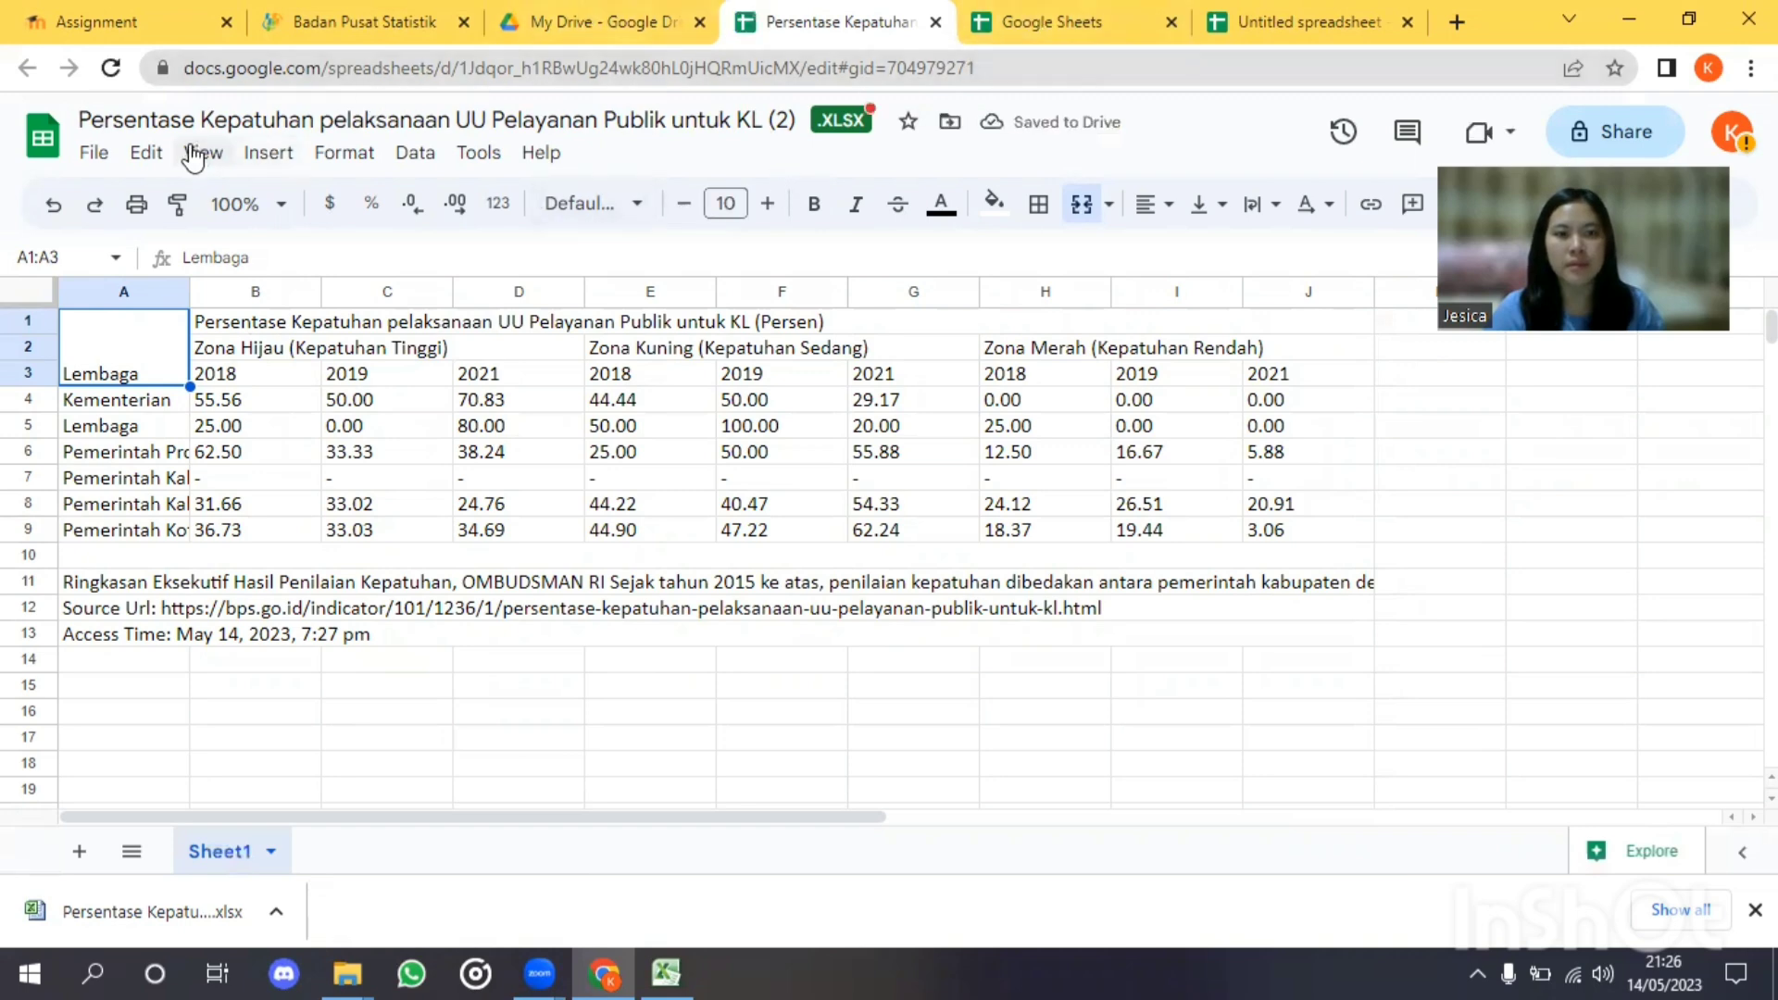
pyautogui.click(102, 155)
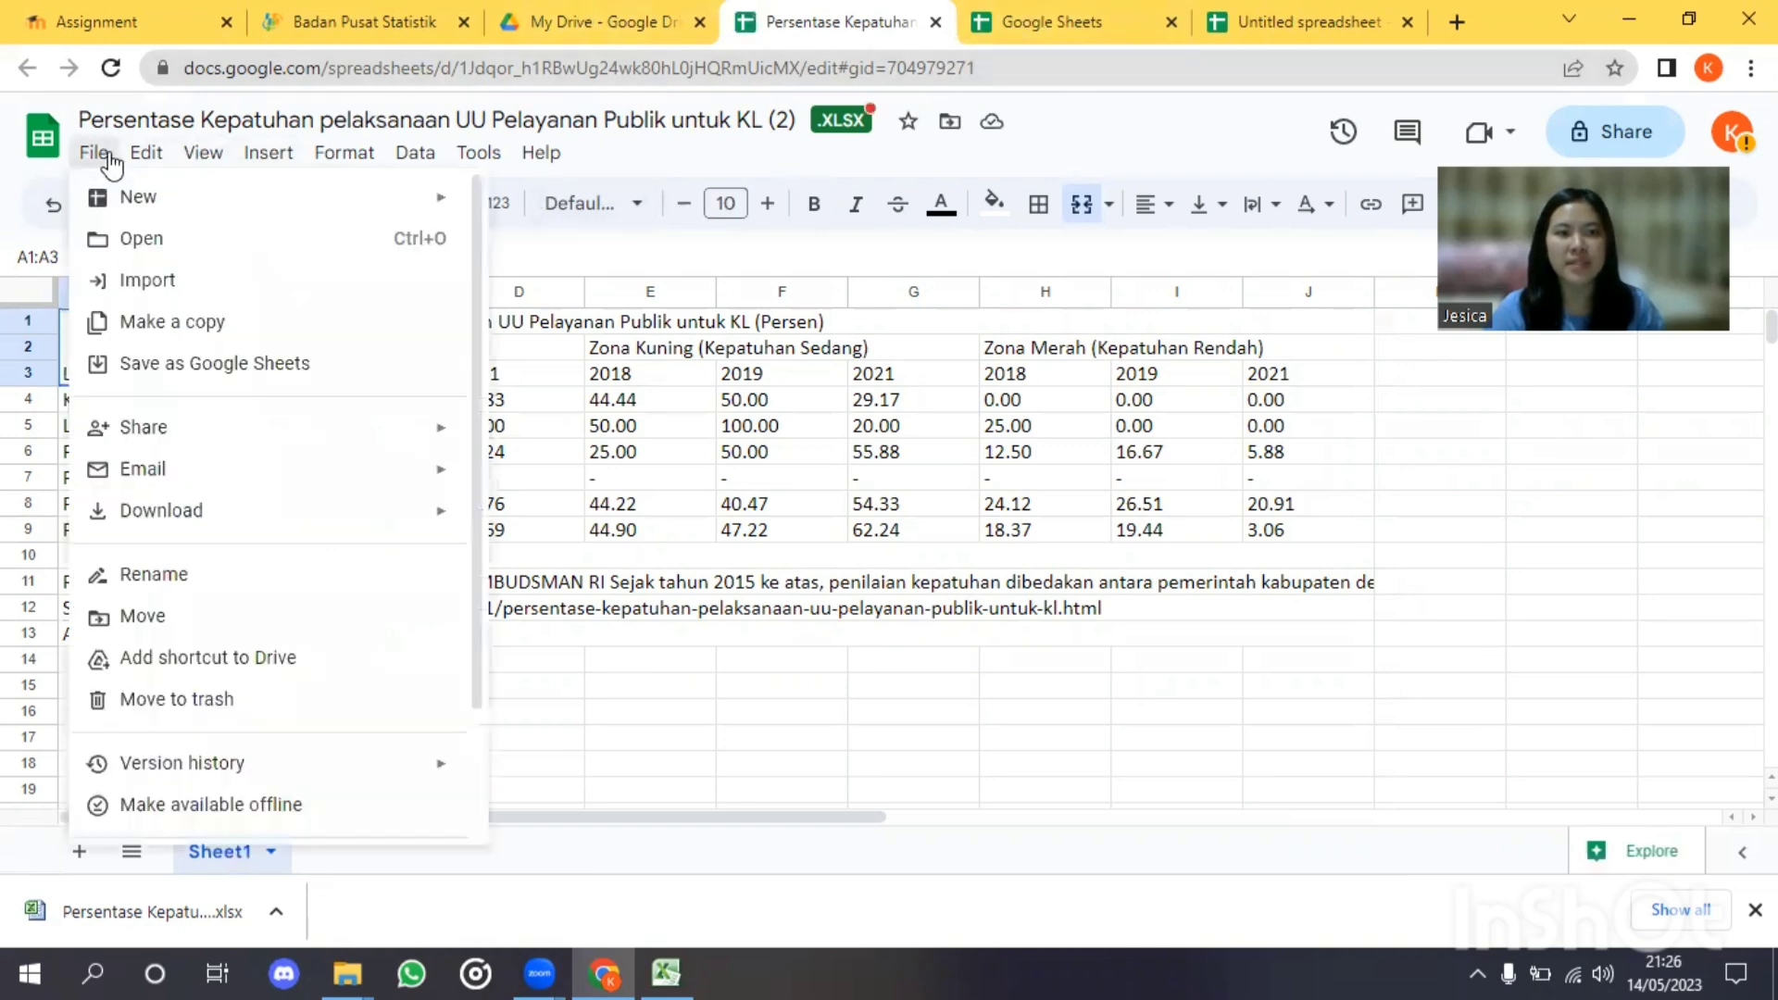
pyautogui.click(143, 371)
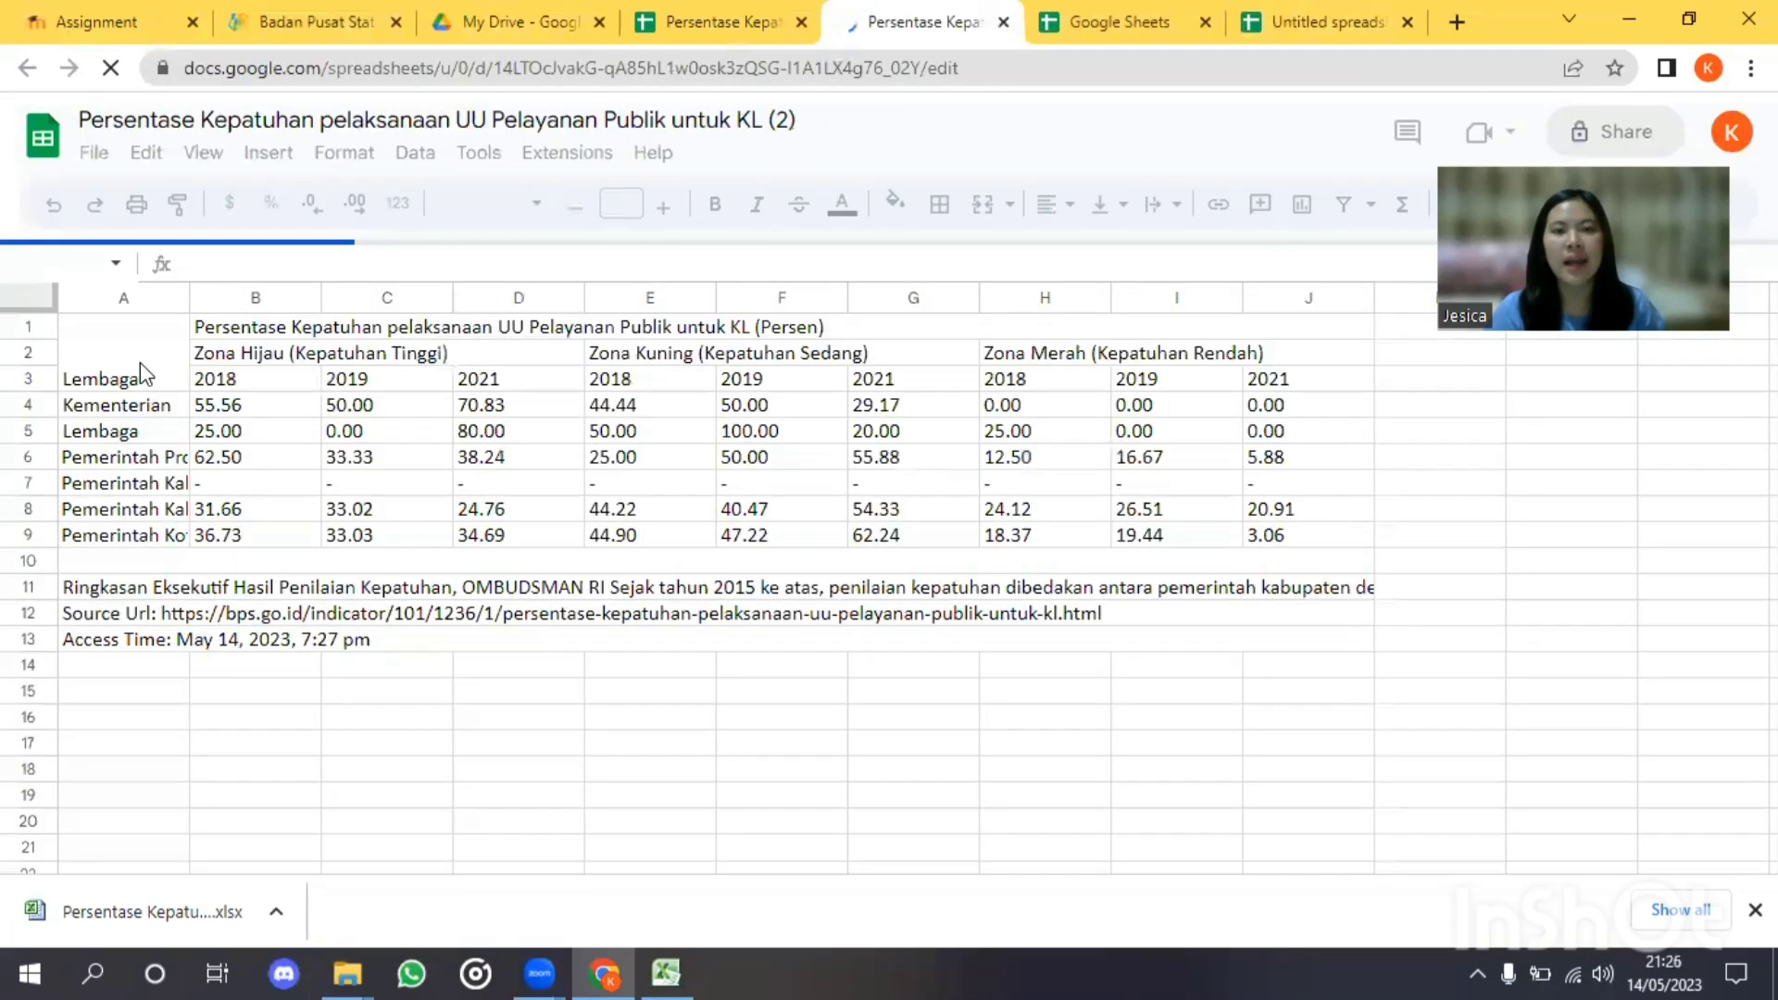
pyautogui.click(690, 21)
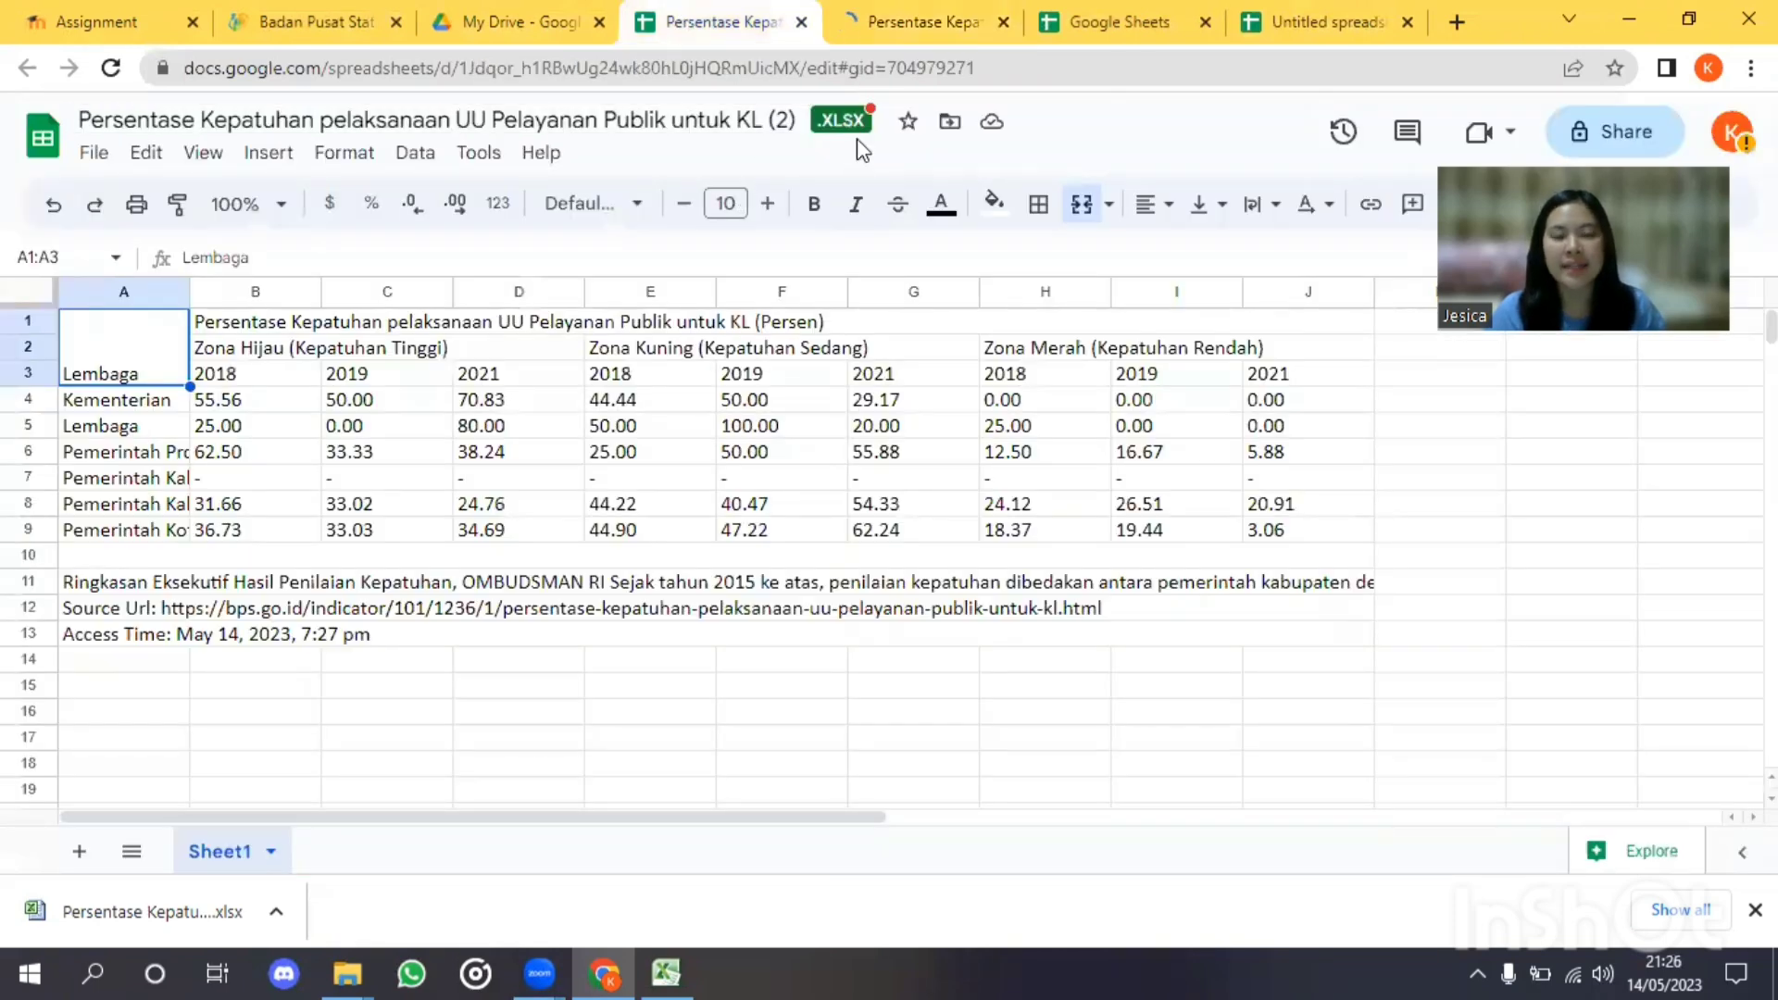
pyautogui.click(919, 39)
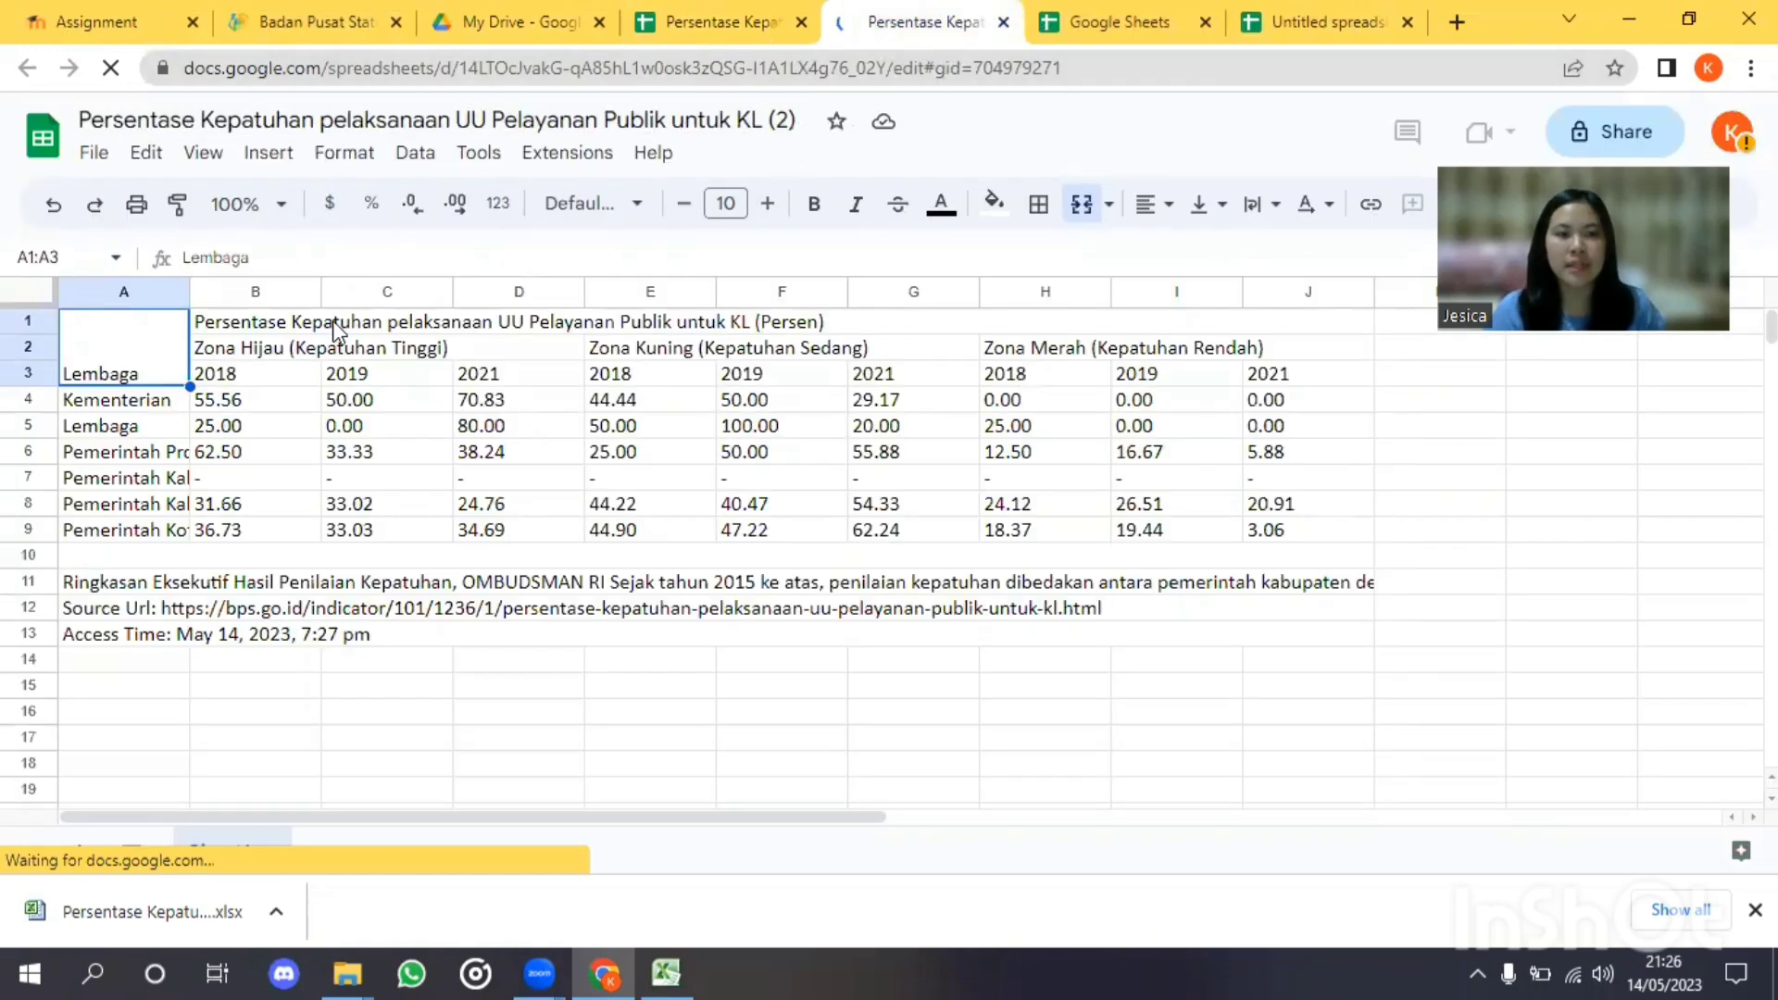
# Step: Change the 2018 heading in cell B3, under Zona Hijau, to "PKP H 2018"
pyautogui.click(332, 320)
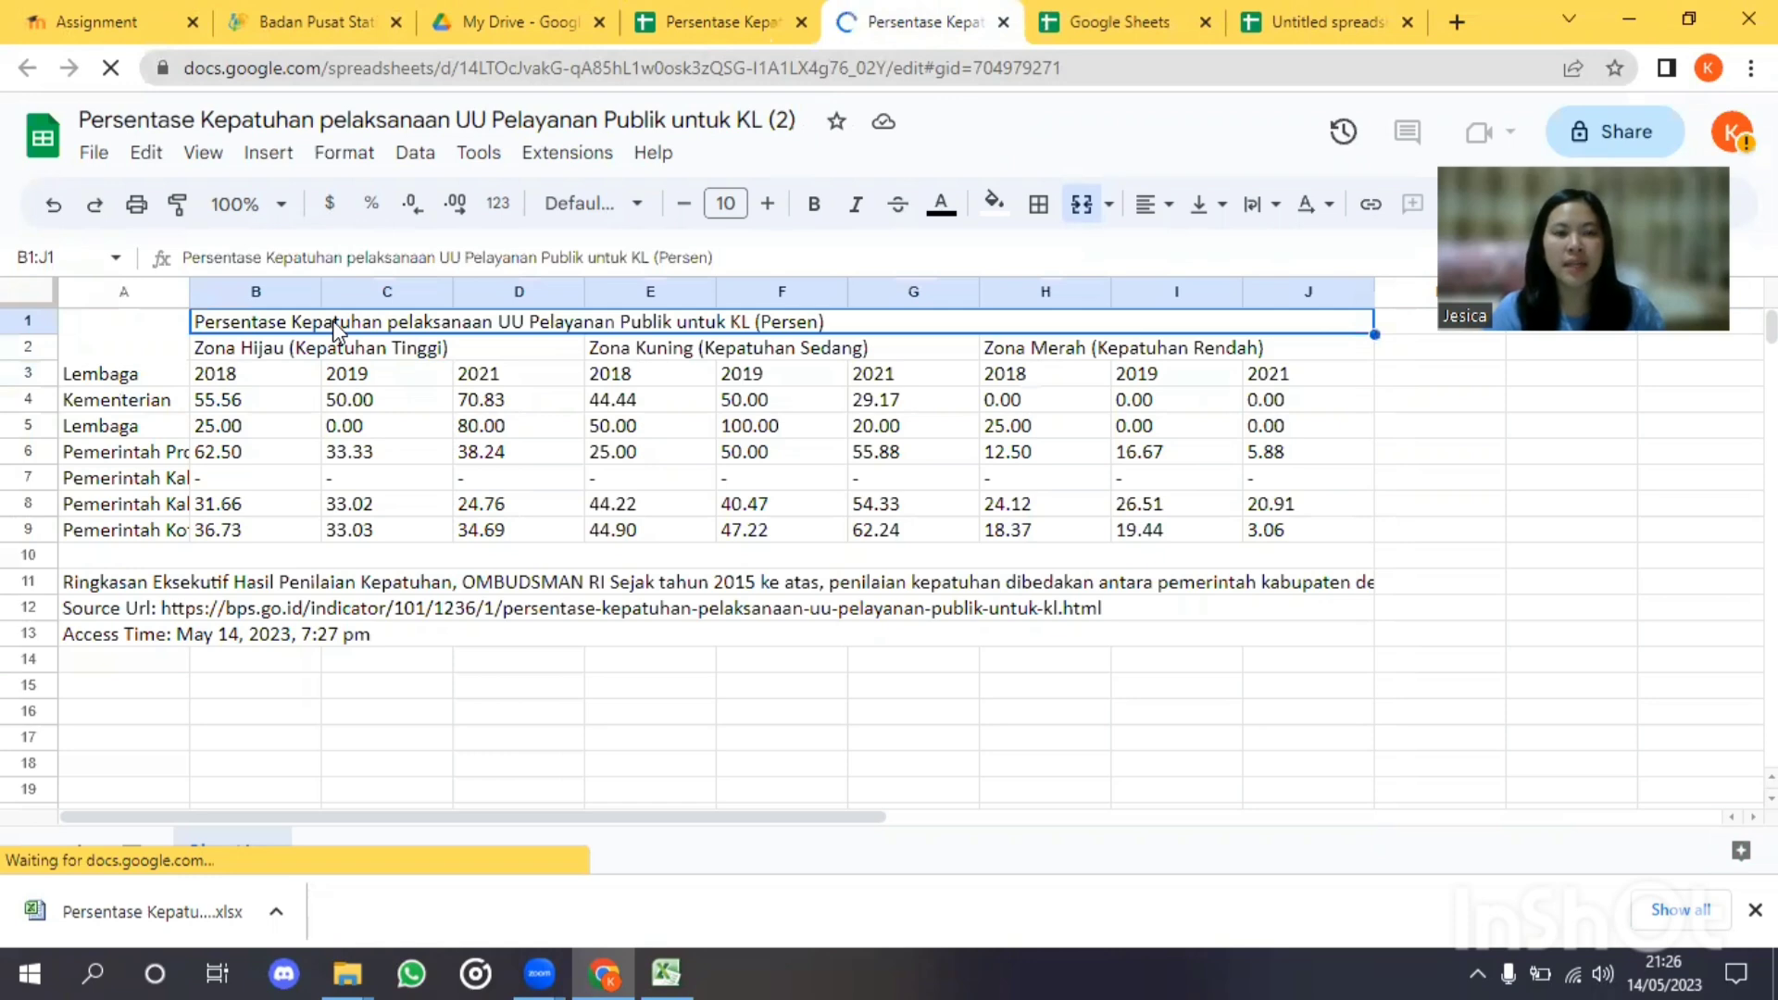
pyautogui.click(195, 375)
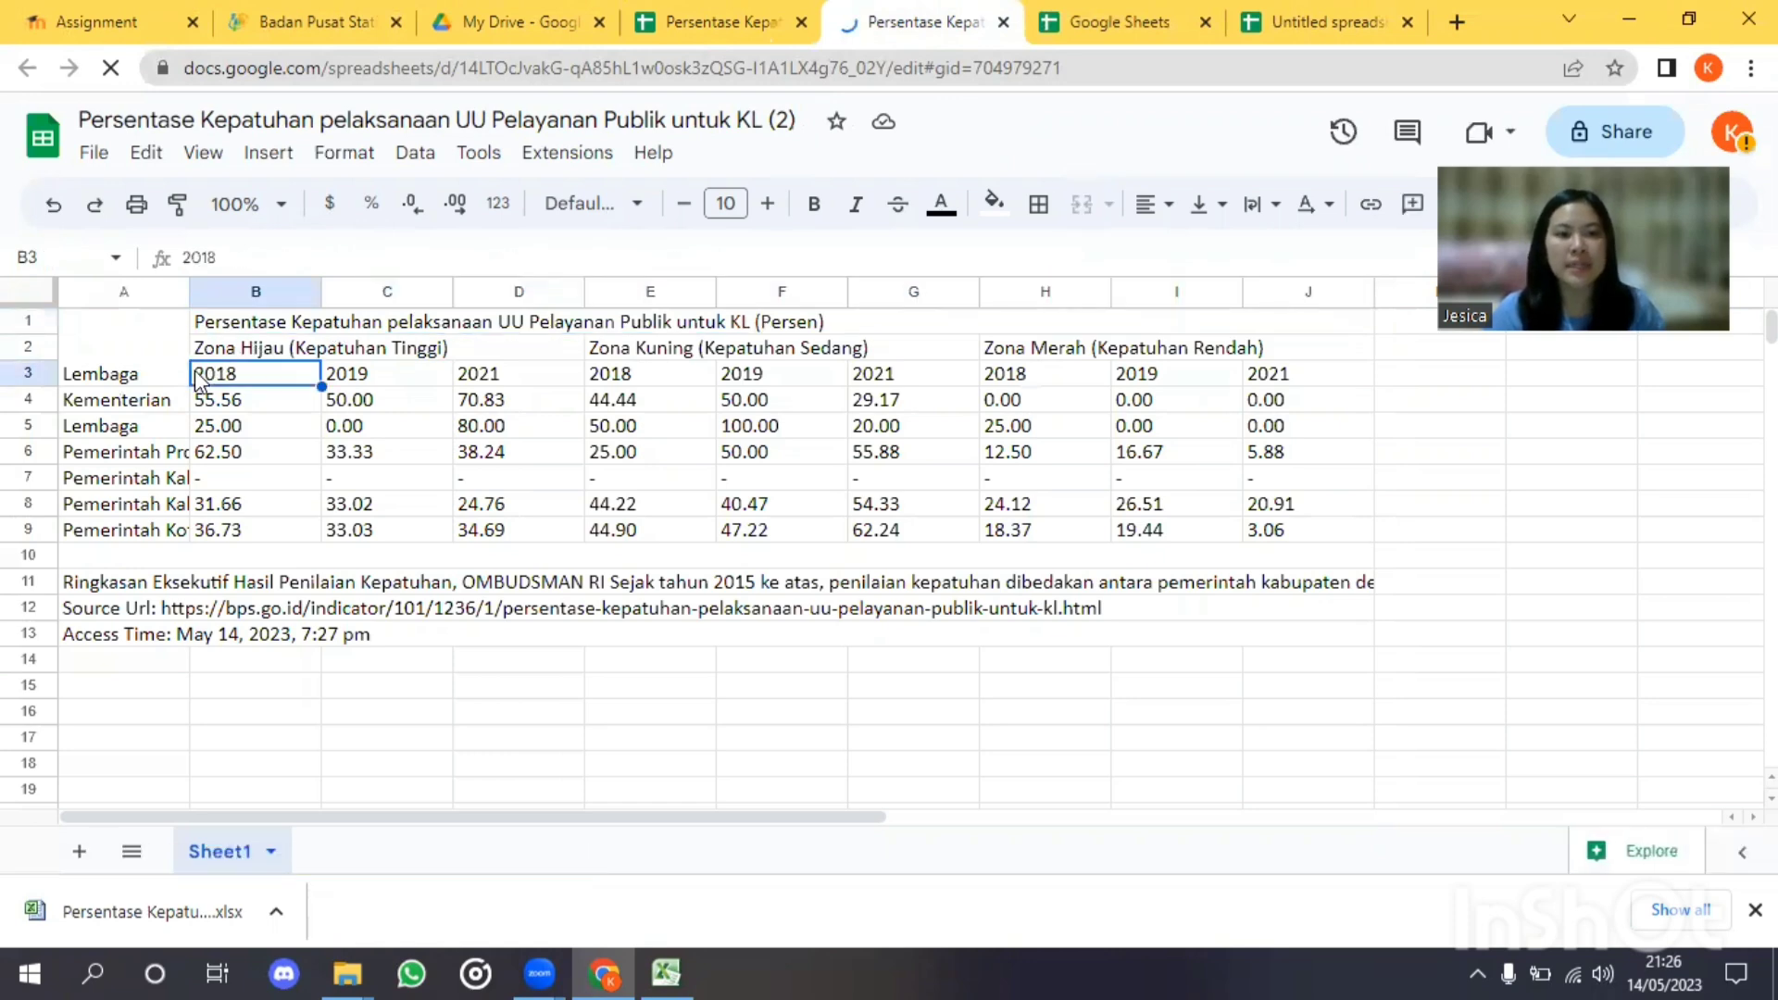
pyautogui.click(185, 257)
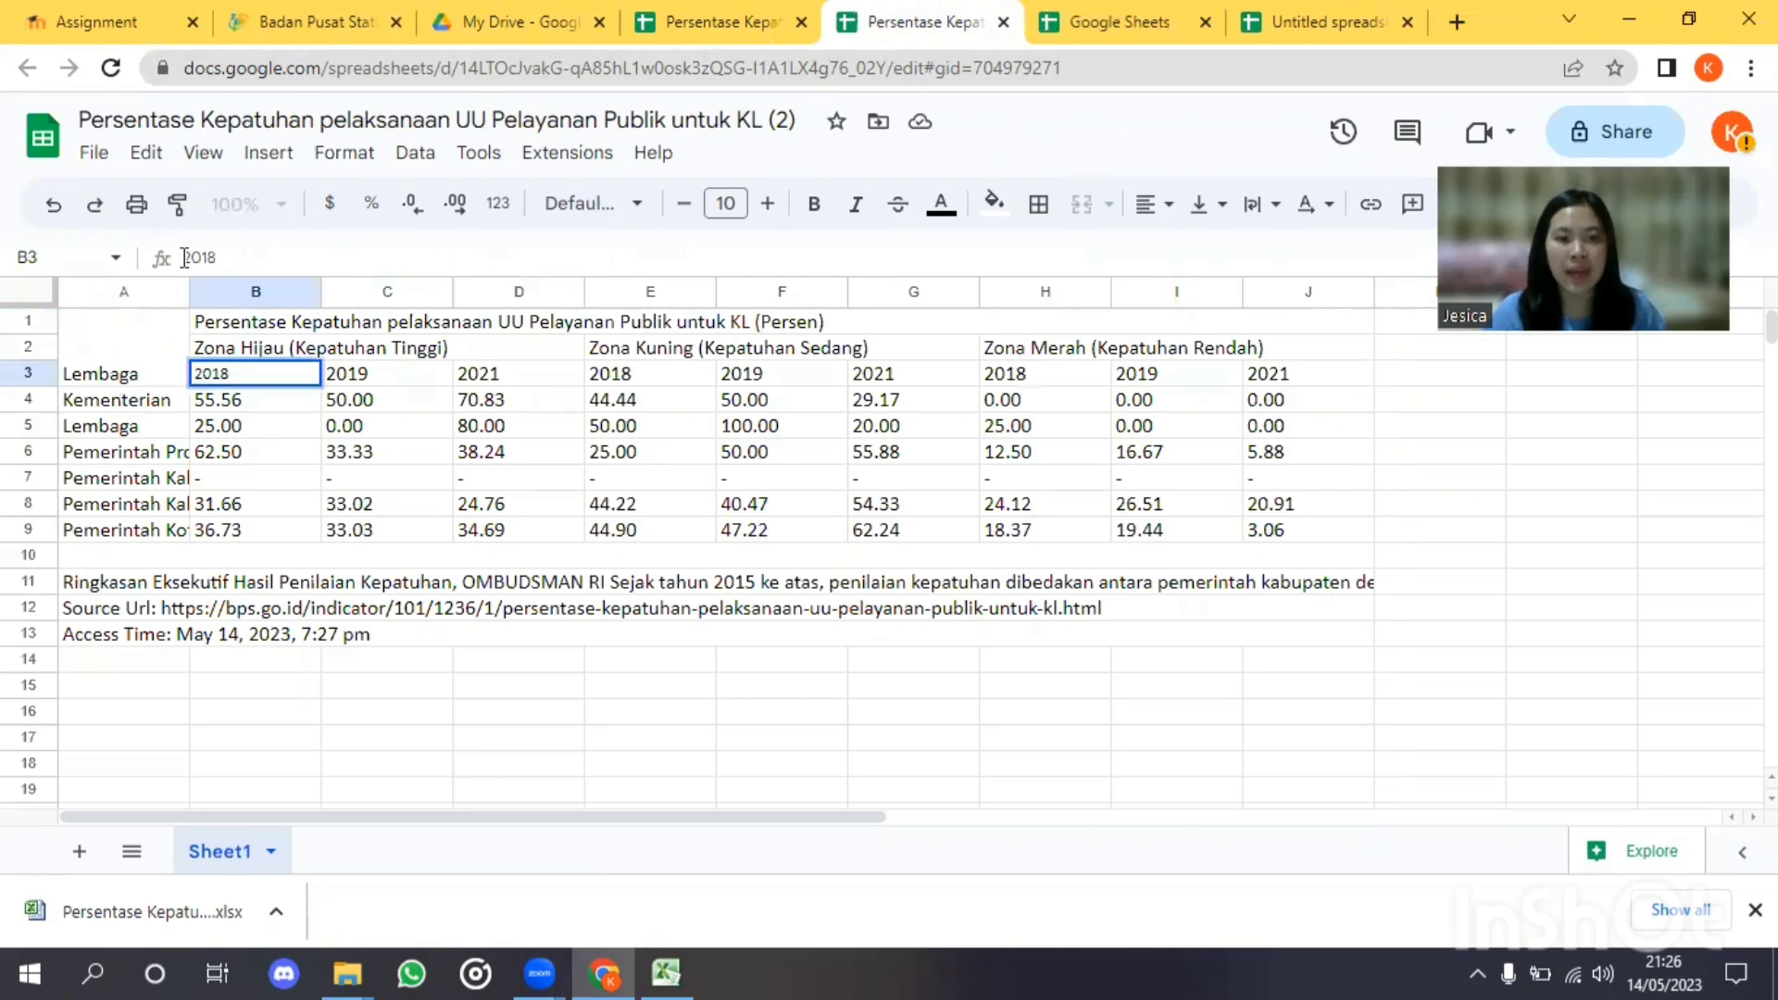
pyautogui.write('P')
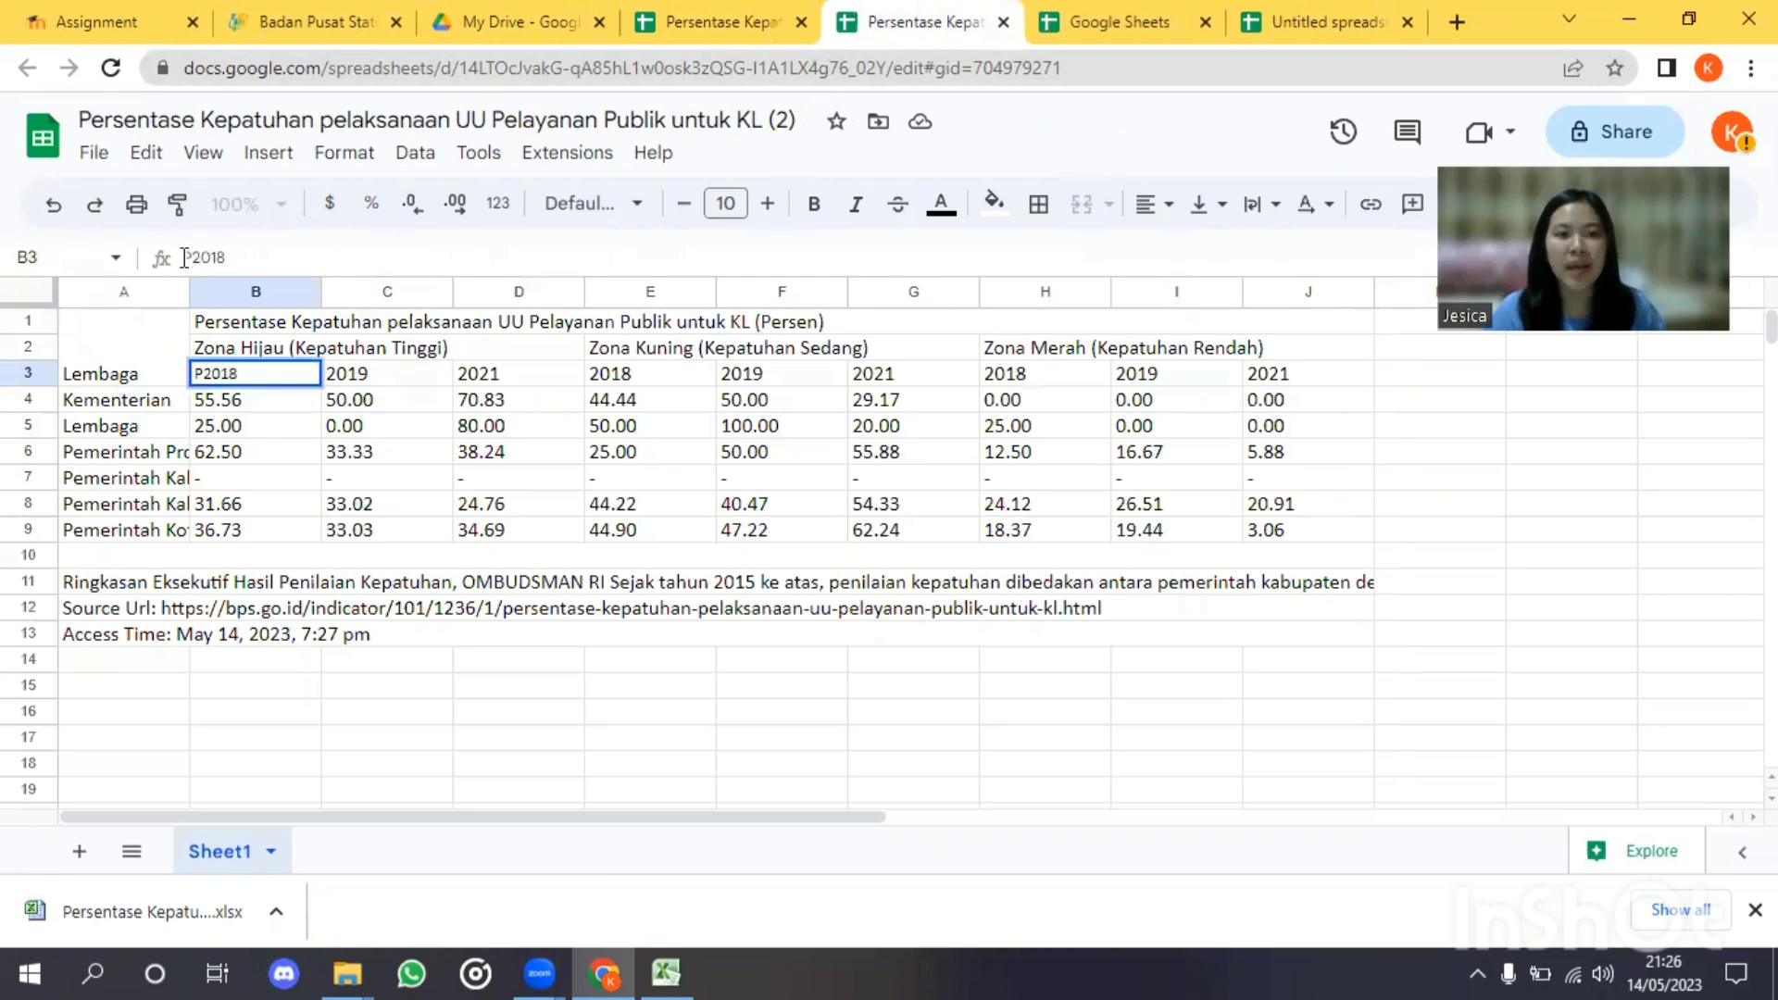
pyautogui.write('KP')
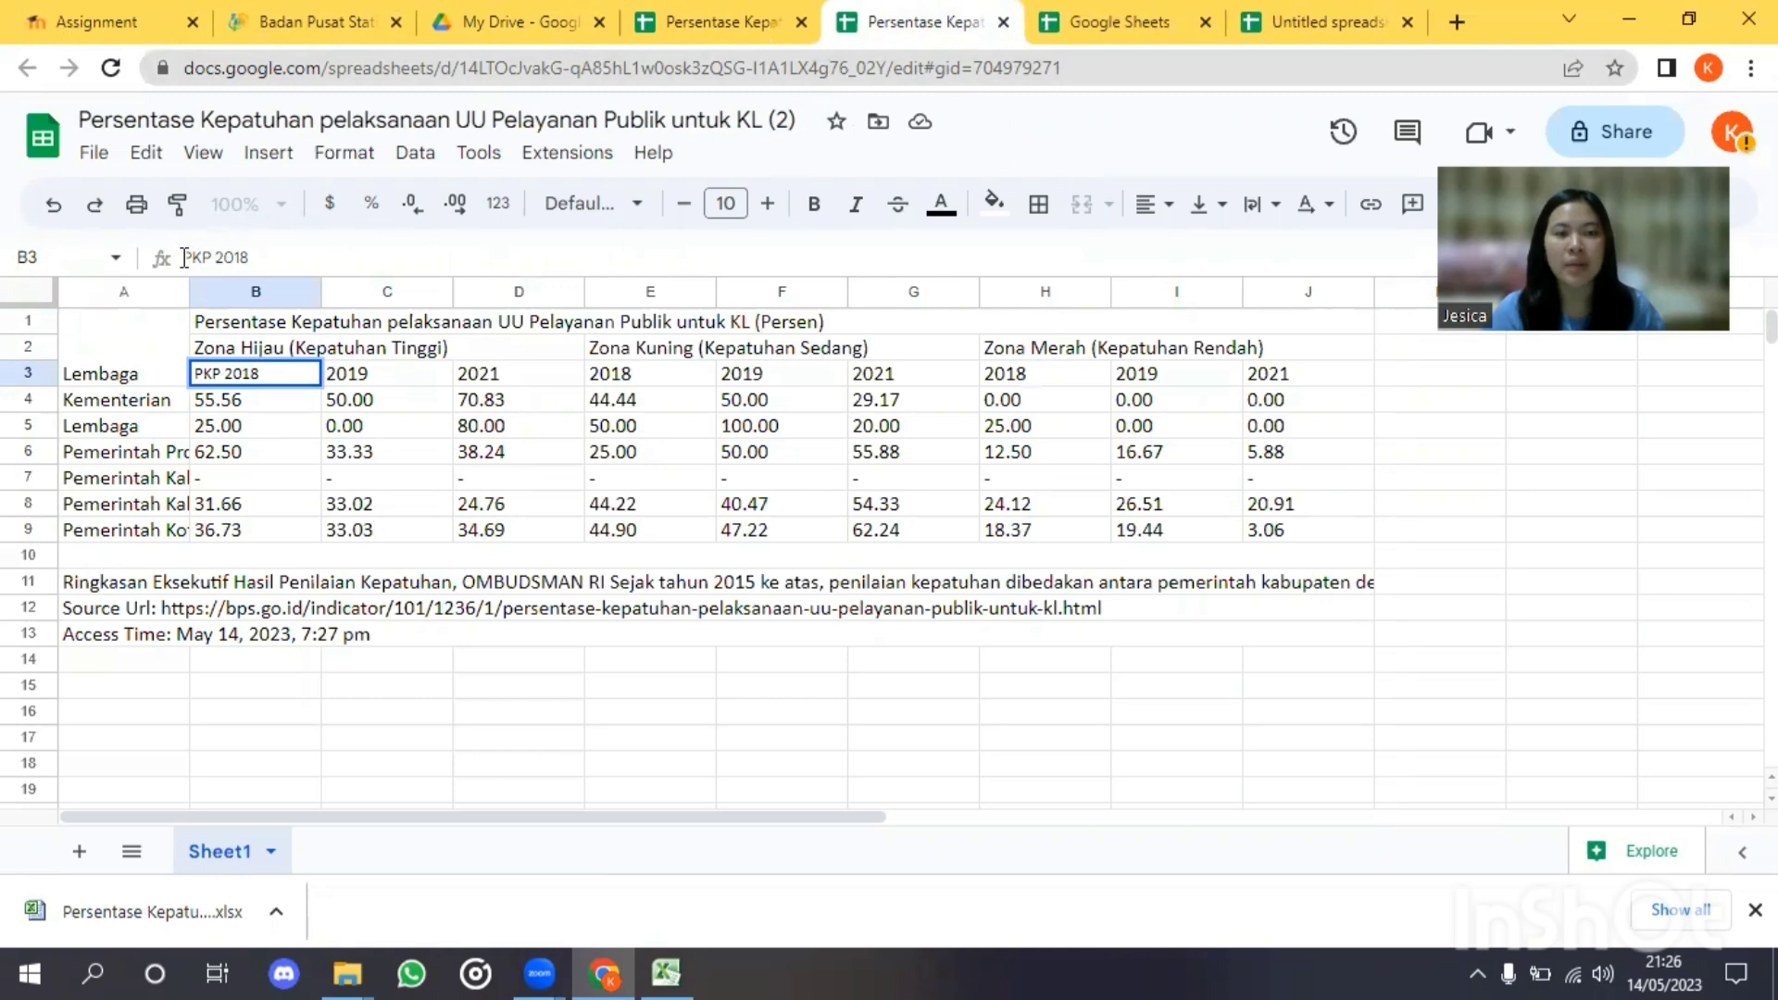
pyautogui.write('H')
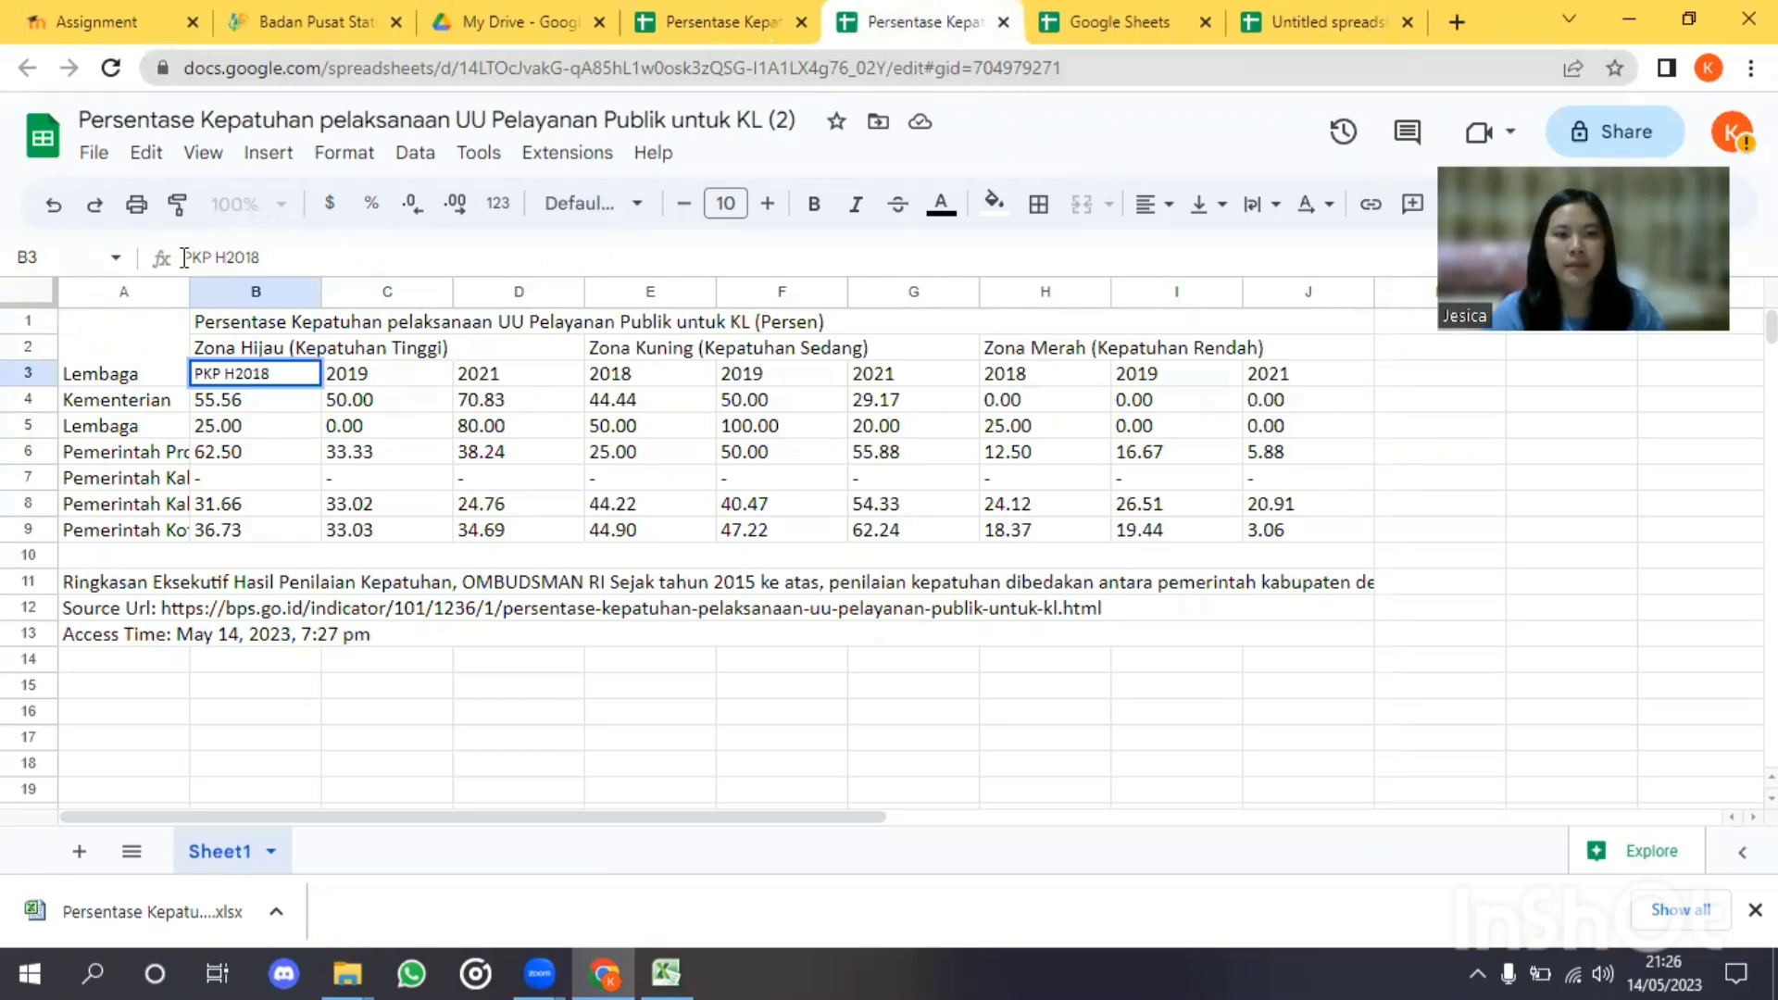
# Step: Change the 2019 and 2021 headings under Zona Hijau, in C3 and D3, to "PKP H 2019" and "PKP H 2021"
pyautogui.click(361, 379)
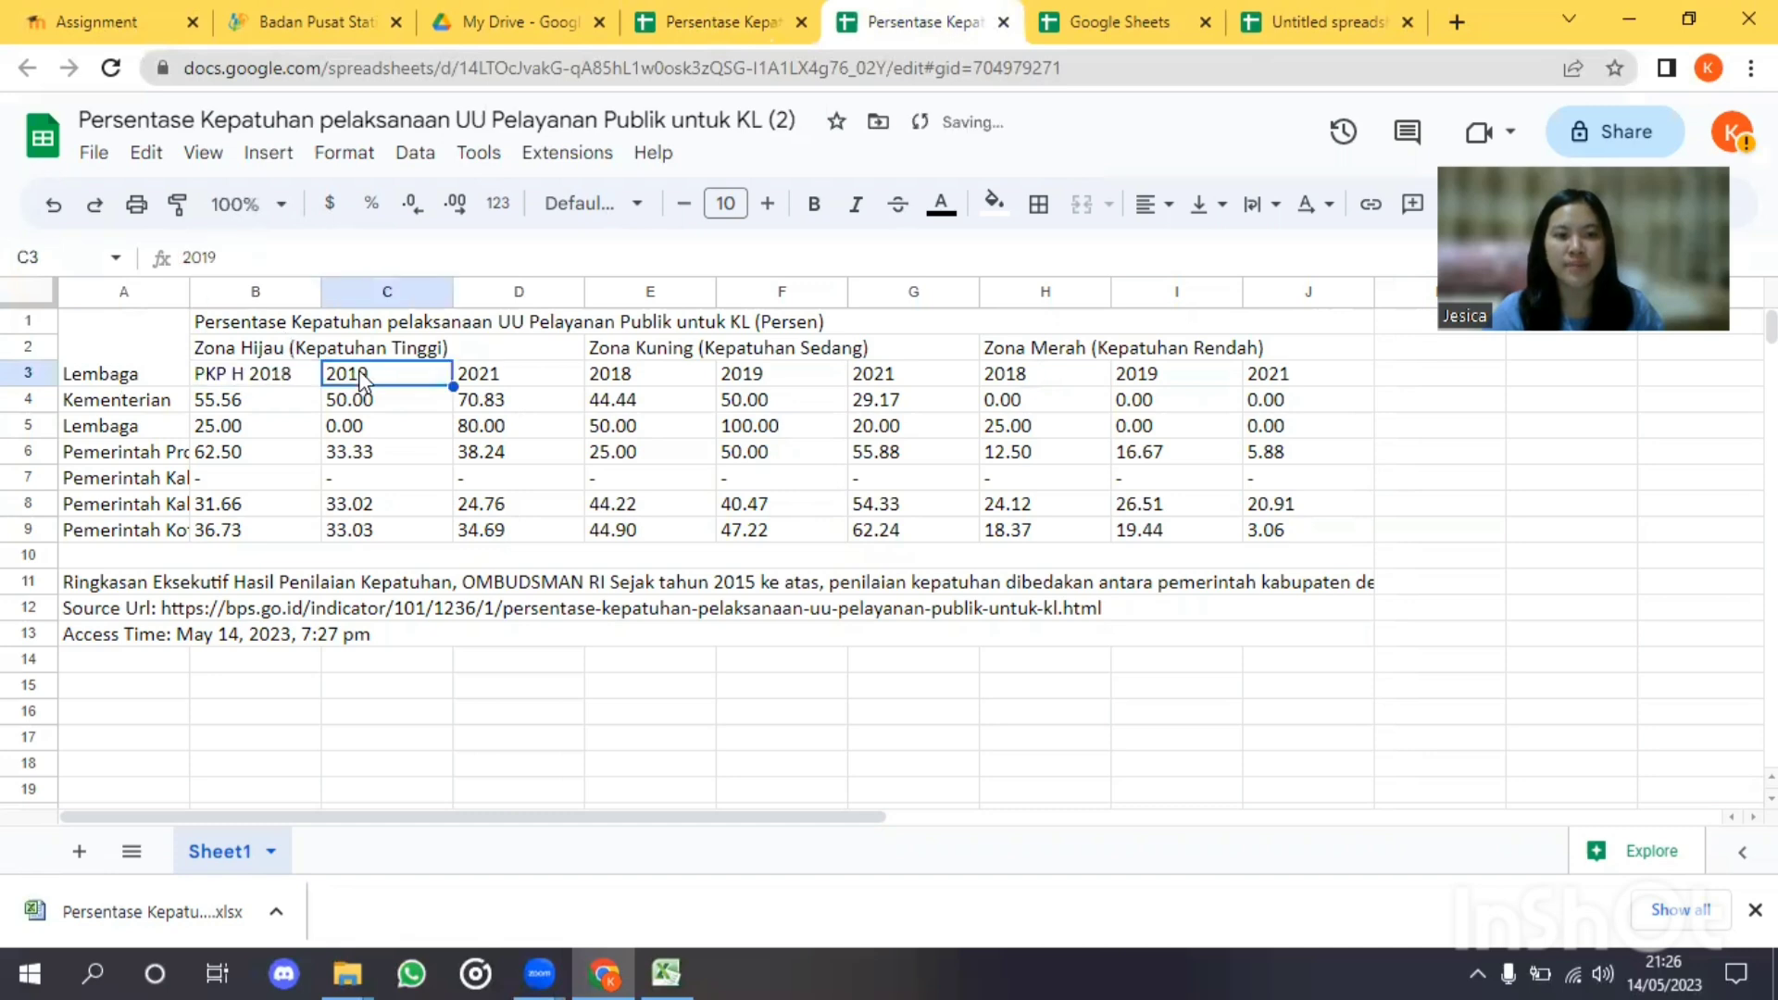
pyautogui.click(192, 255)
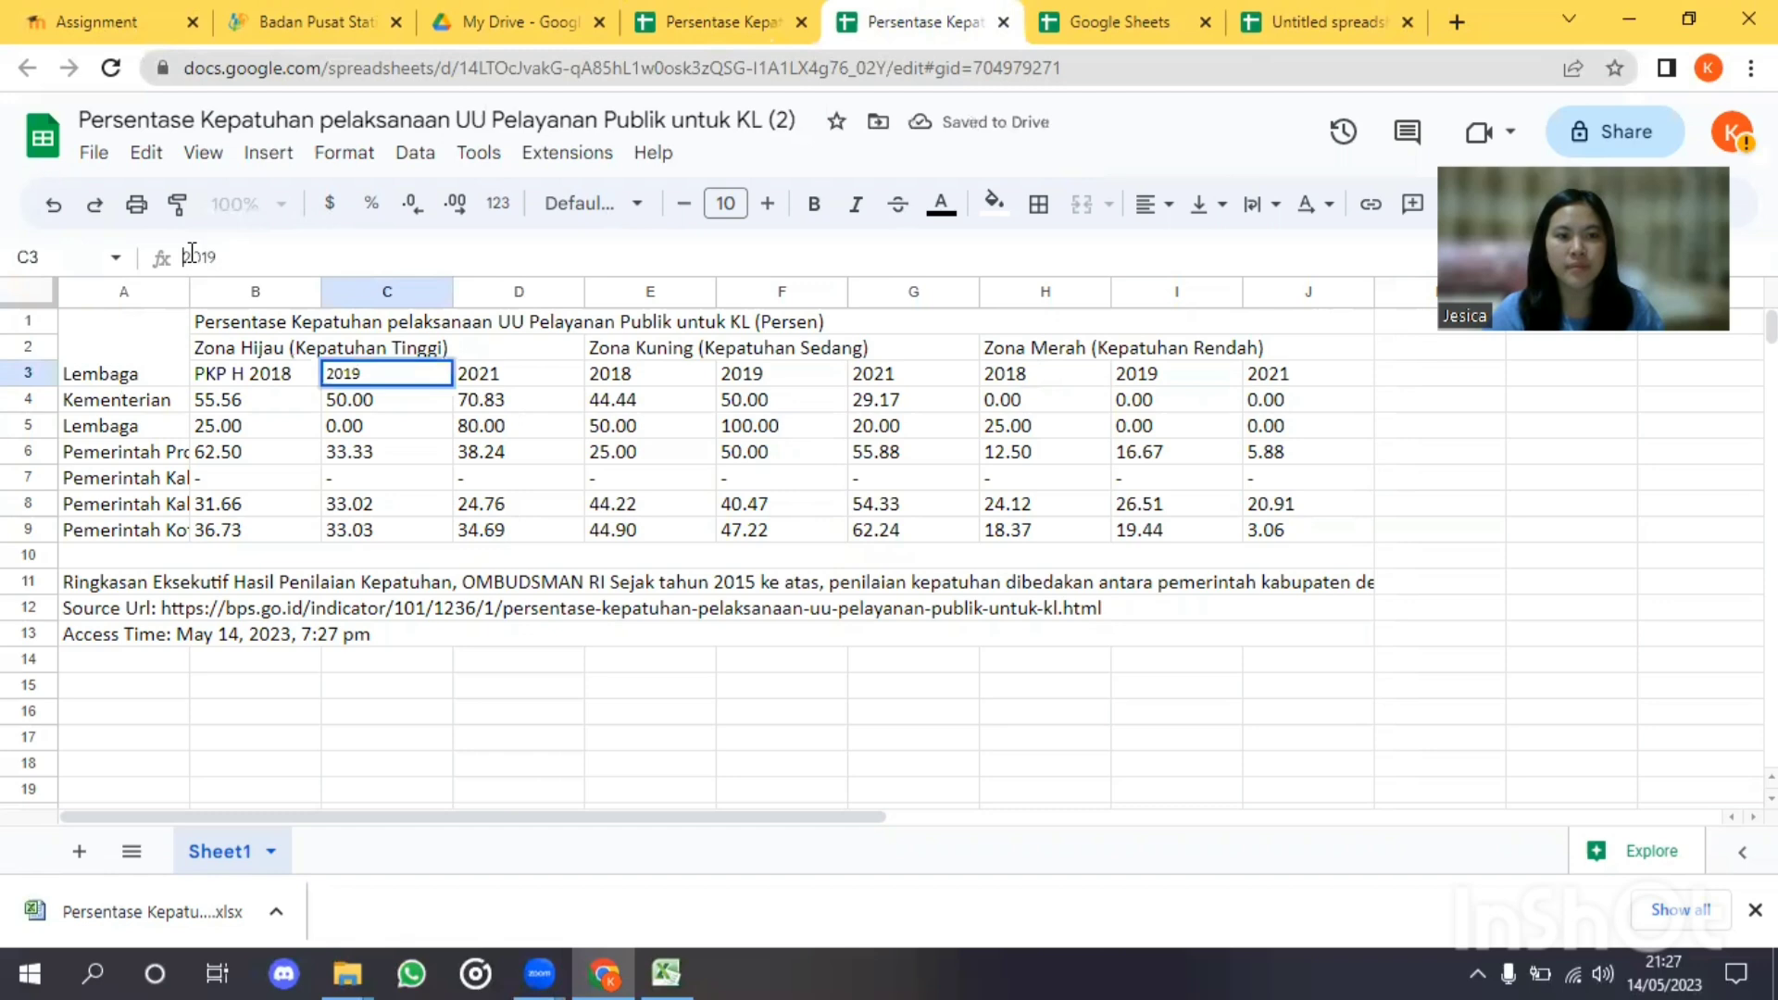
pyautogui.write('PKP')
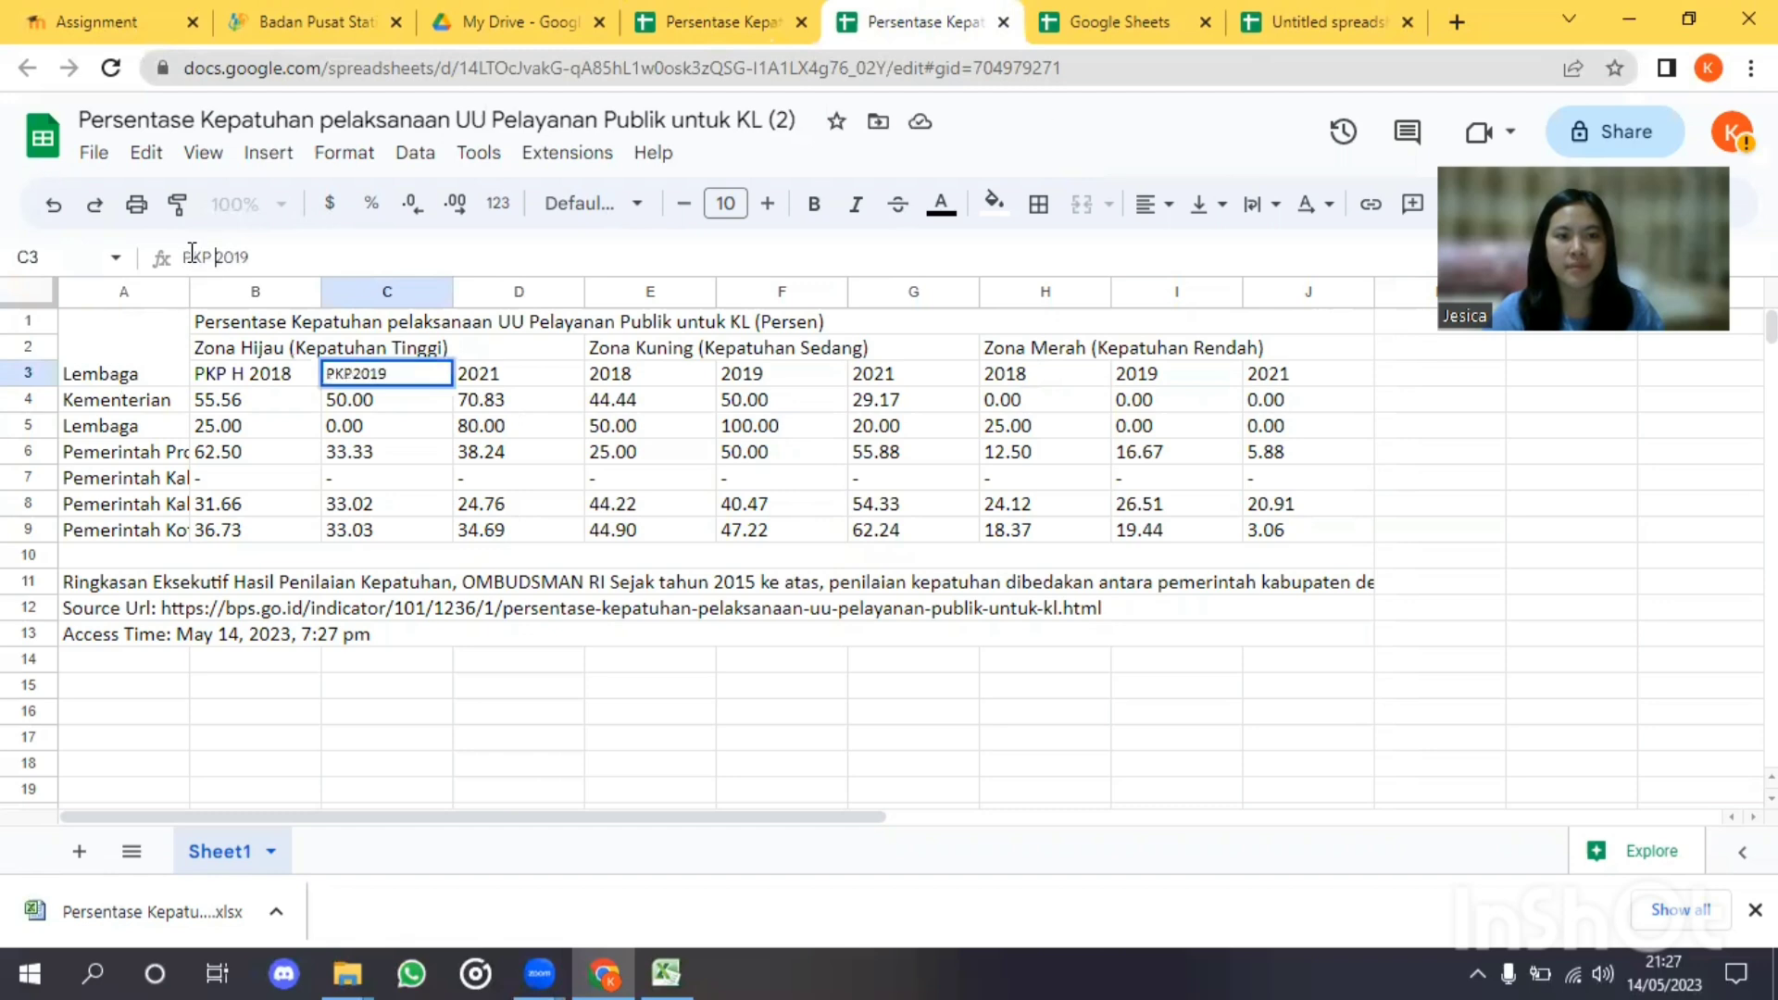
pyautogui.write(' H')
pyautogui.click(483, 379)
pyautogui.click(190, 260)
pyautogui.write('PKP H')
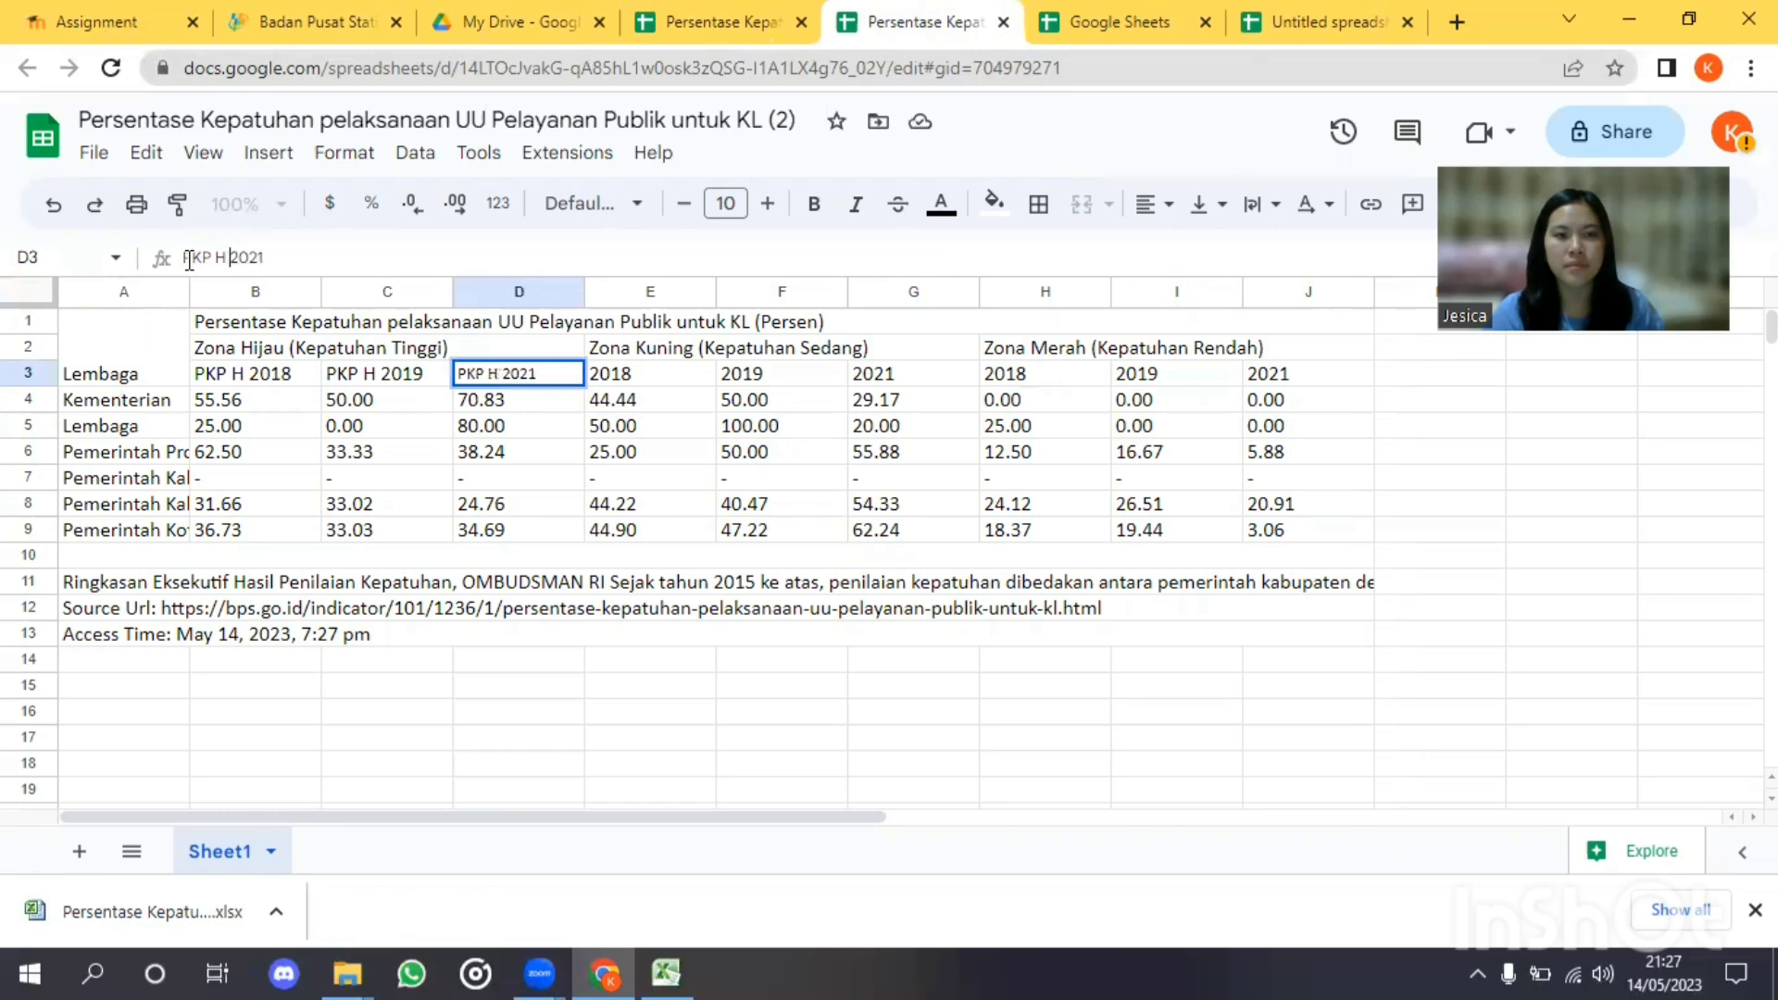
pyautogui.press('Tab')
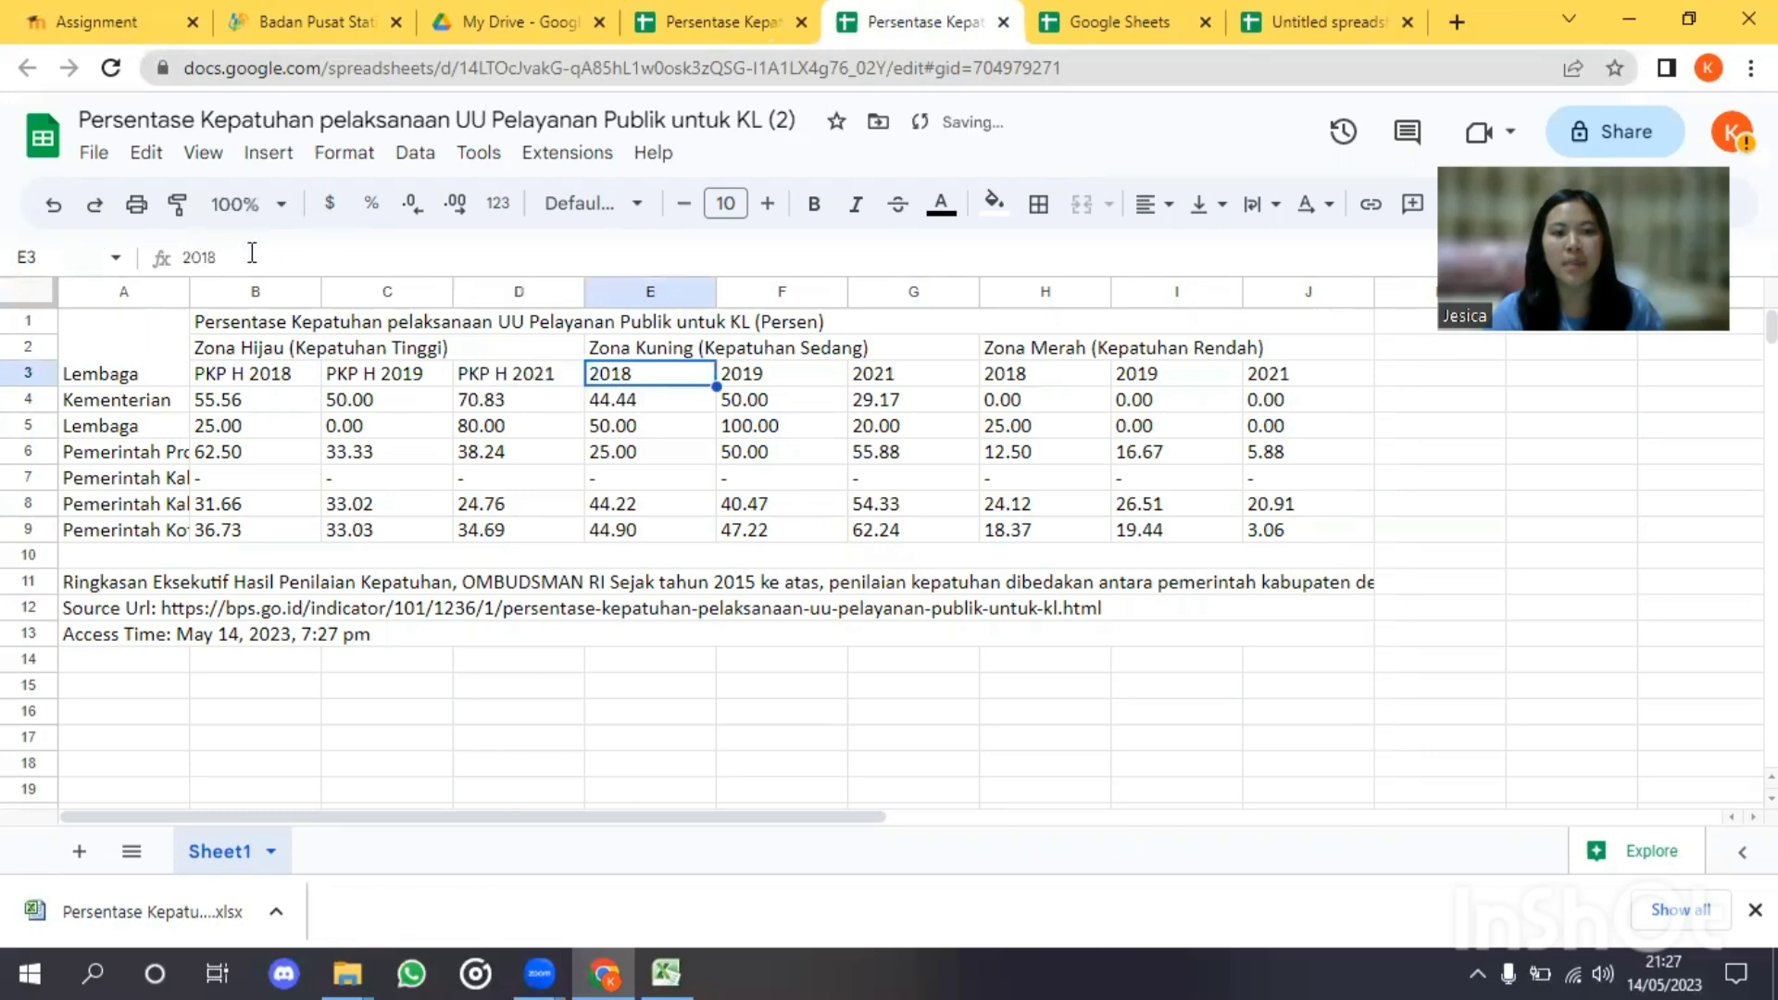
# Step: Change the 2018 heading in cell E3, under Zona Kuning, to "PKP K 2018"
pyautogui.click(187, 257)
pyautogui.write('P')
pyautogui.write('KP H')
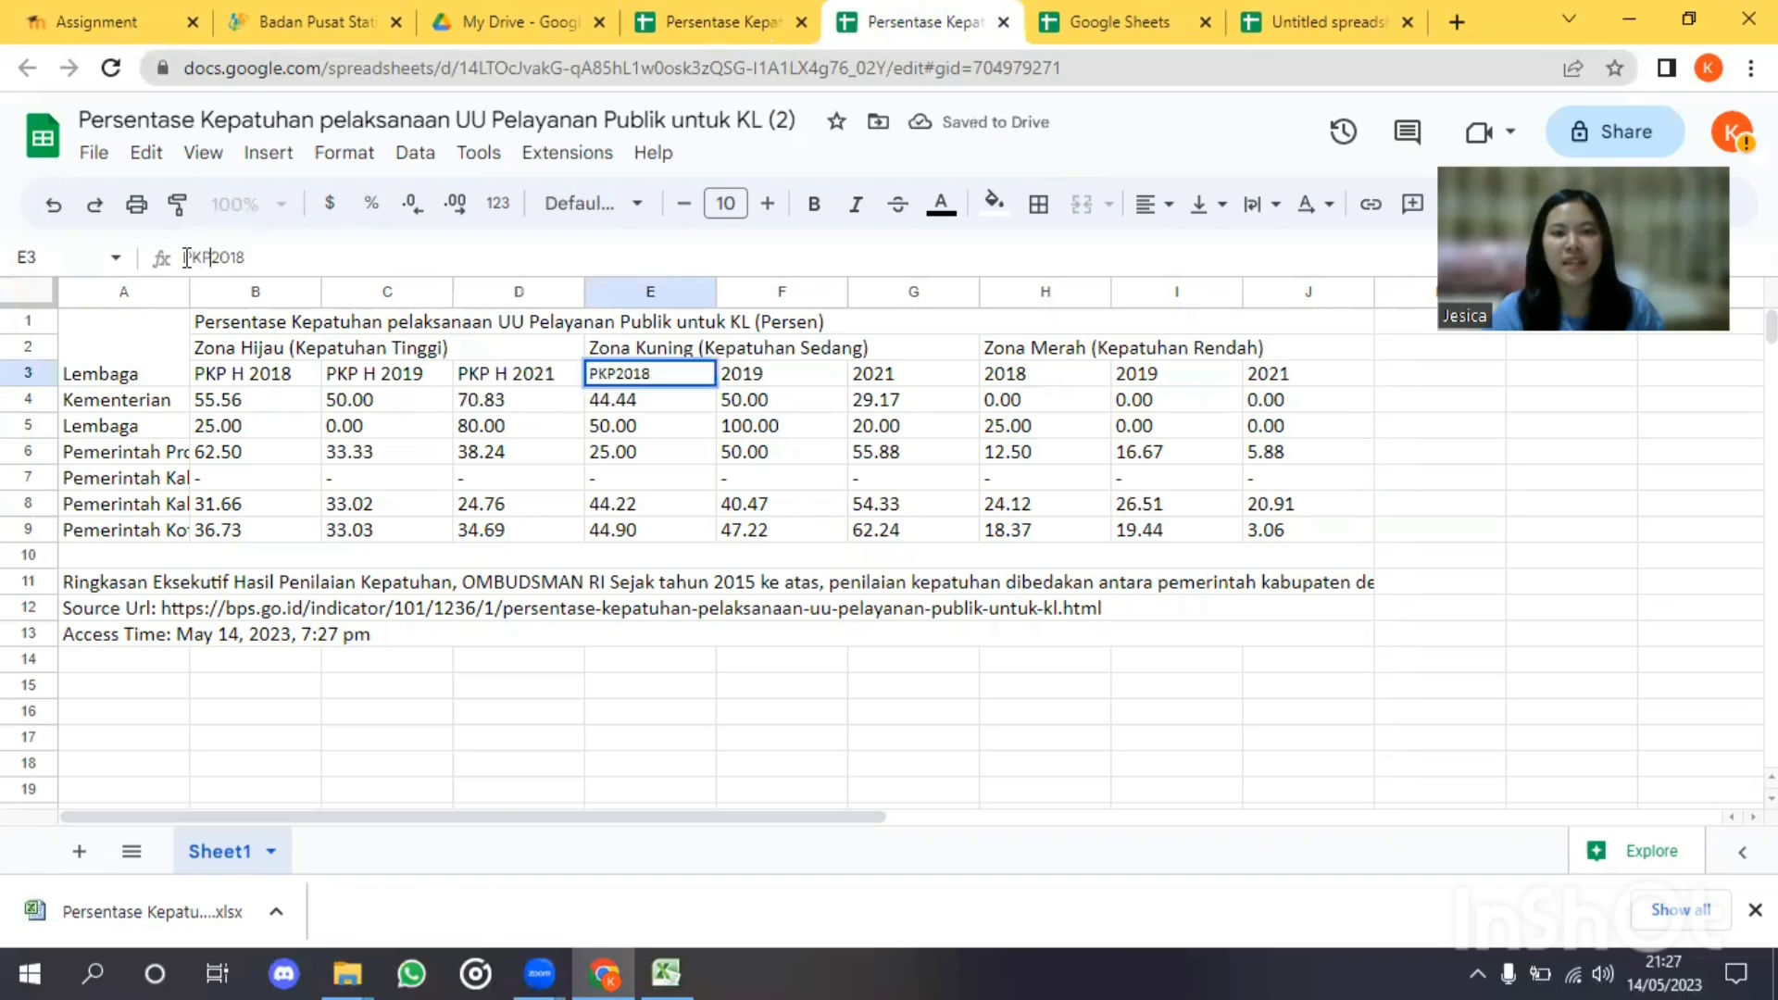
pyautogui.write('K')
pyautogui.write(' \\\\')
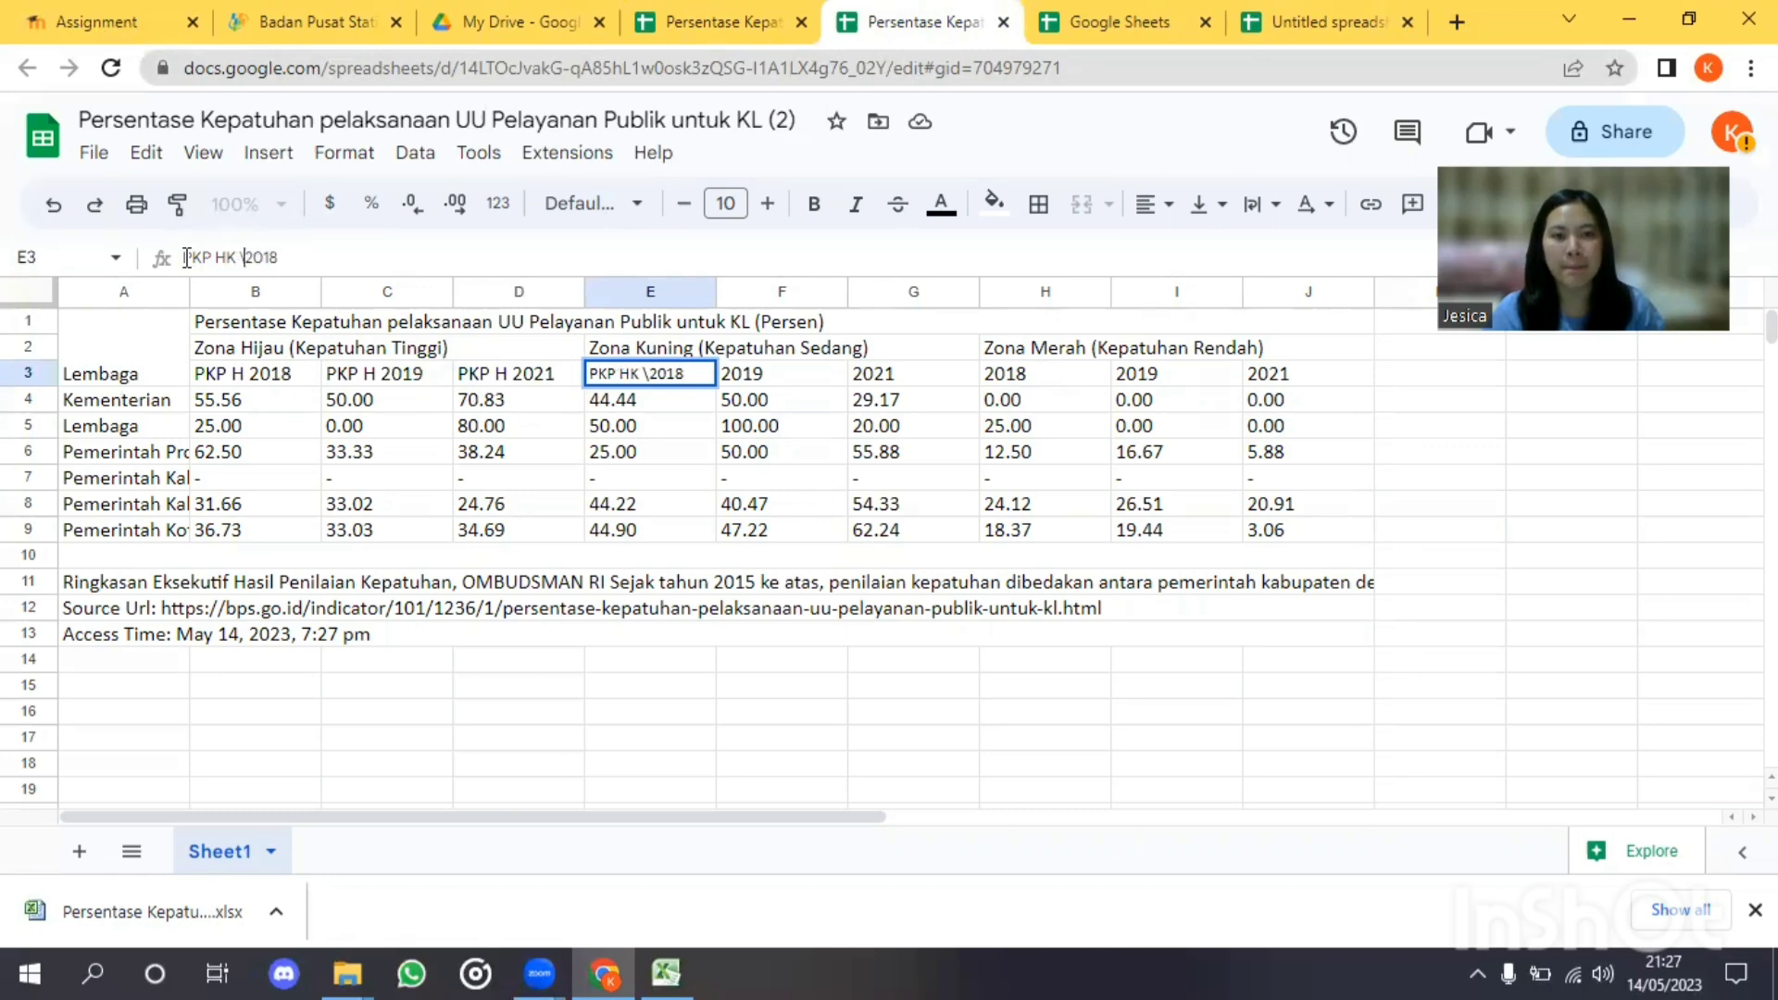
pyautogui.press('BackSpace')
pyautogui.press('BackSpace')
pyautogui.press('BackSpace')
pyautogui.press('BackSpace')
pyautogui.press('BackSpace')
pyautogui.press('BackSpace')
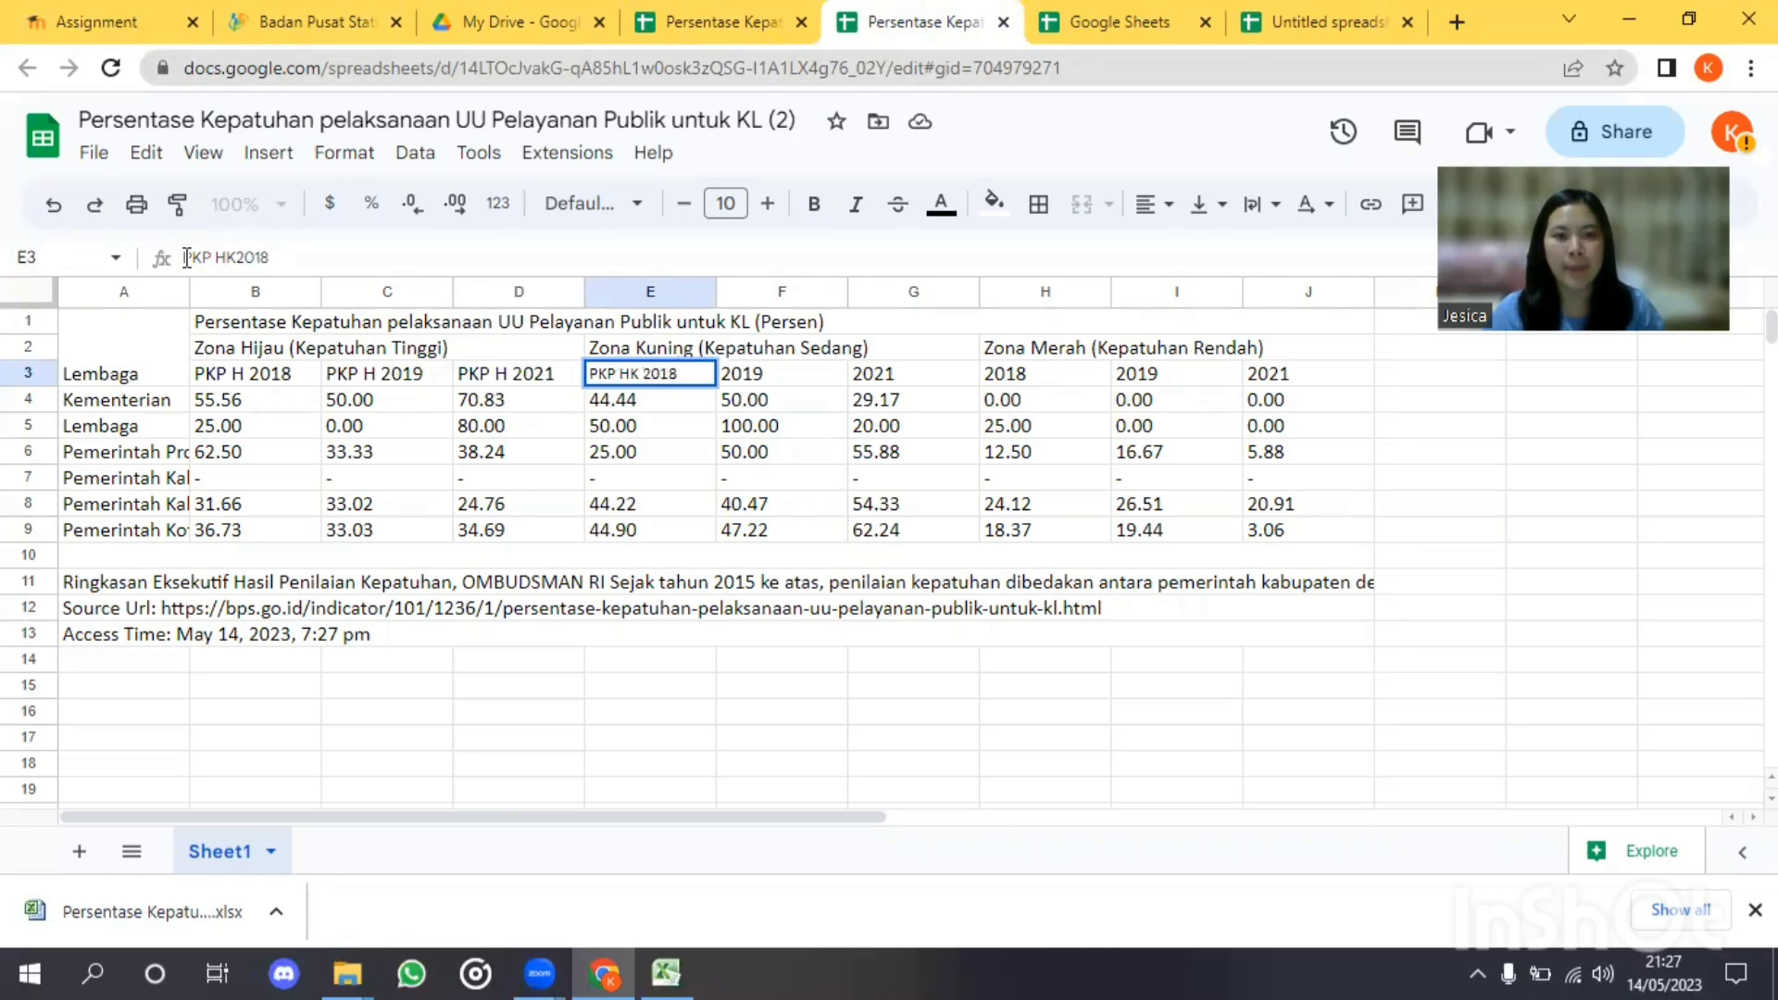
pyautogui.write('K')
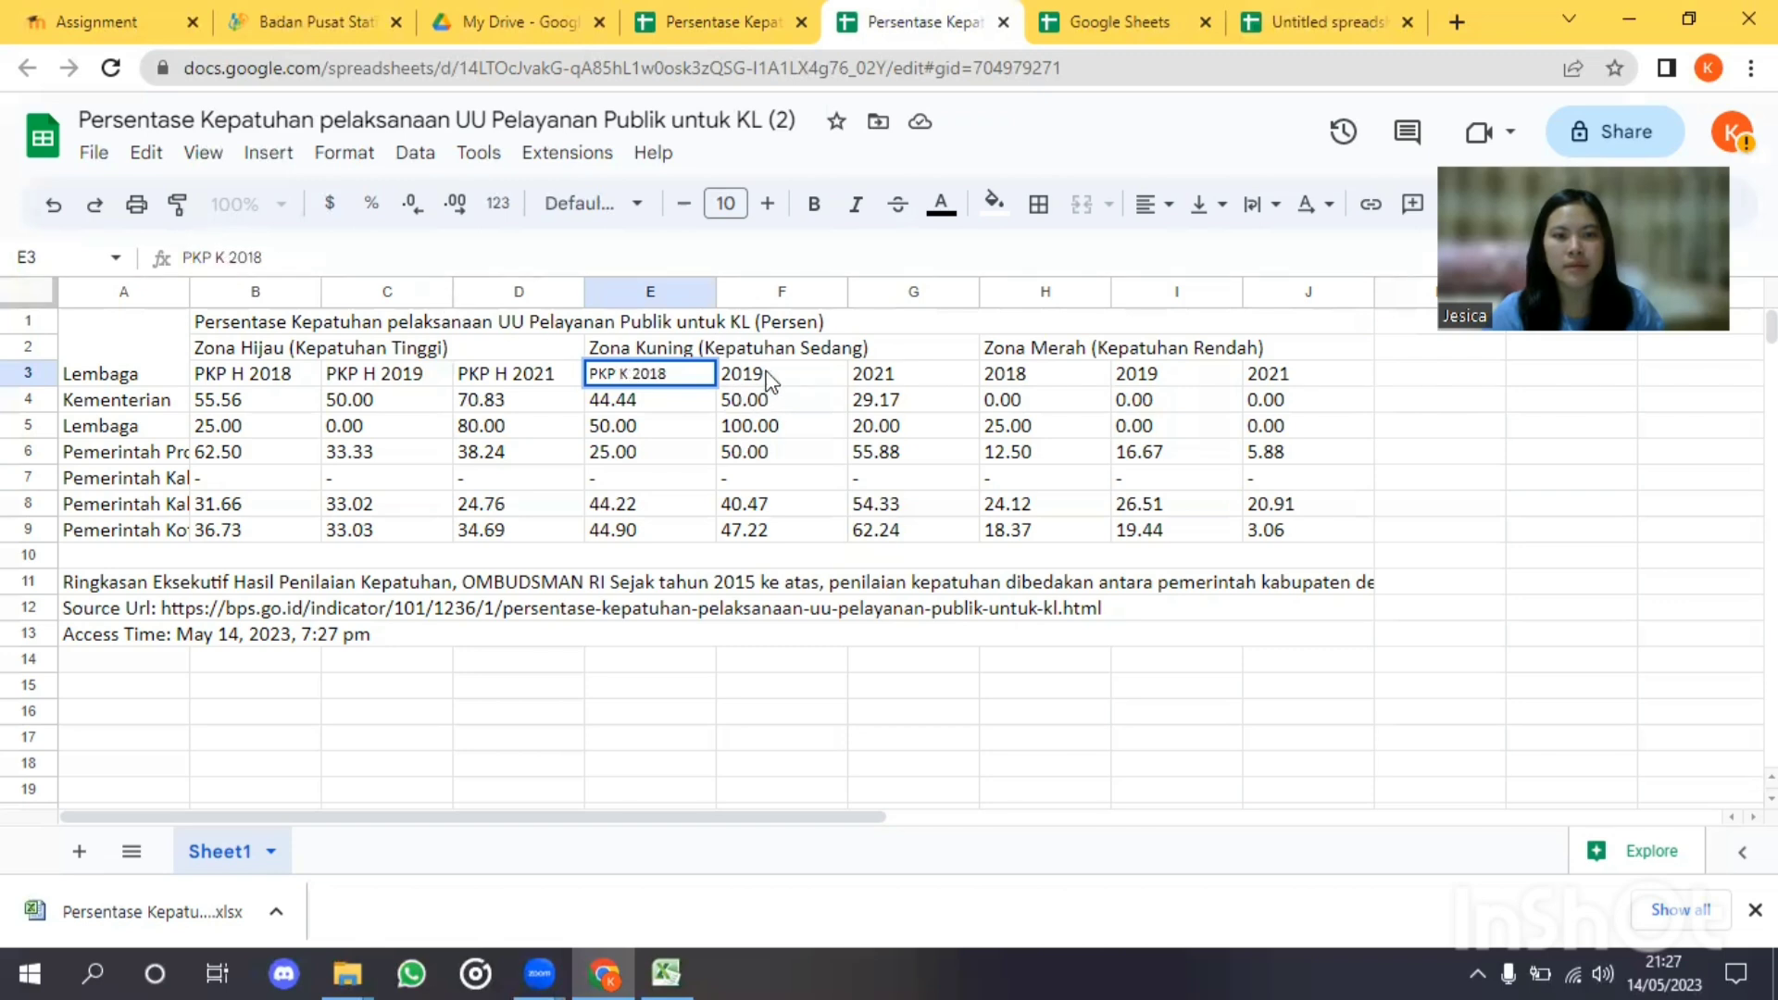
pyautogui.press('Tab')
# Step: Change the 2019 and 2021 headings under Zona Kuning, in F3 and G3, to "PKP K 2019" and "PKP K 2021"
pyautogui.click(190, 257)
pyautogui.write('PKP K')
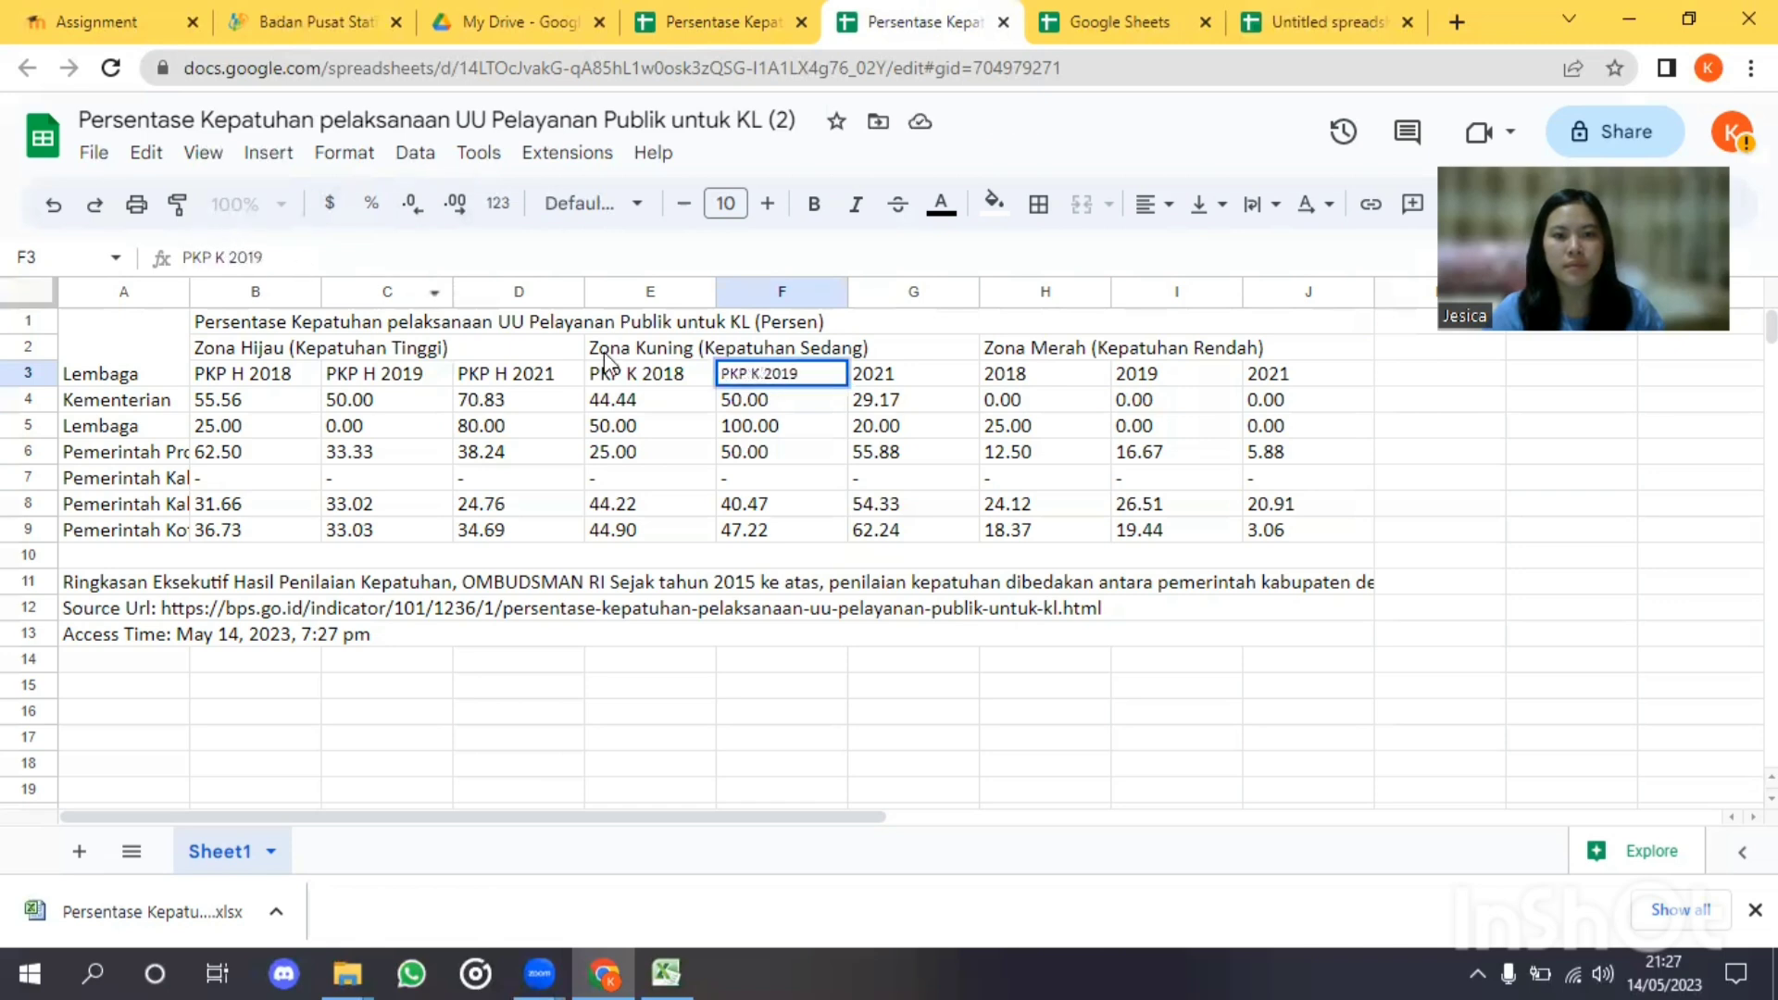
pyautogui.click(868, 382)
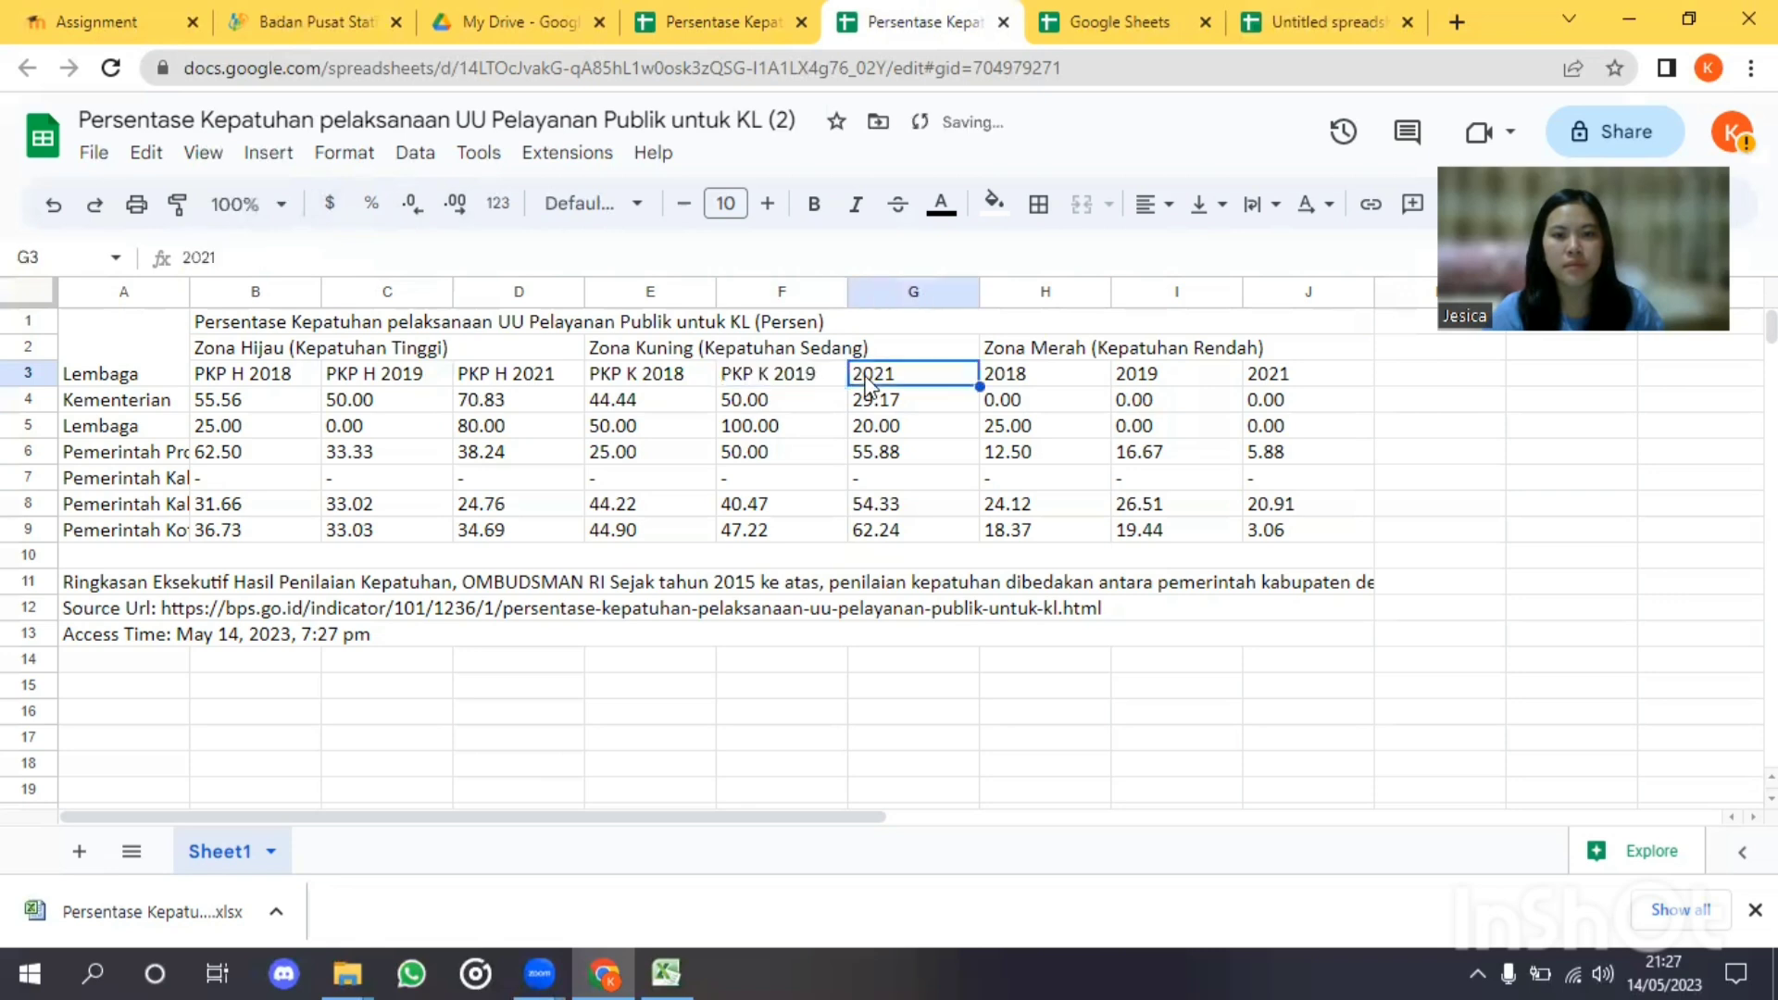
pyautogui.click(191, 259)
pyautogui.write('PKP K')
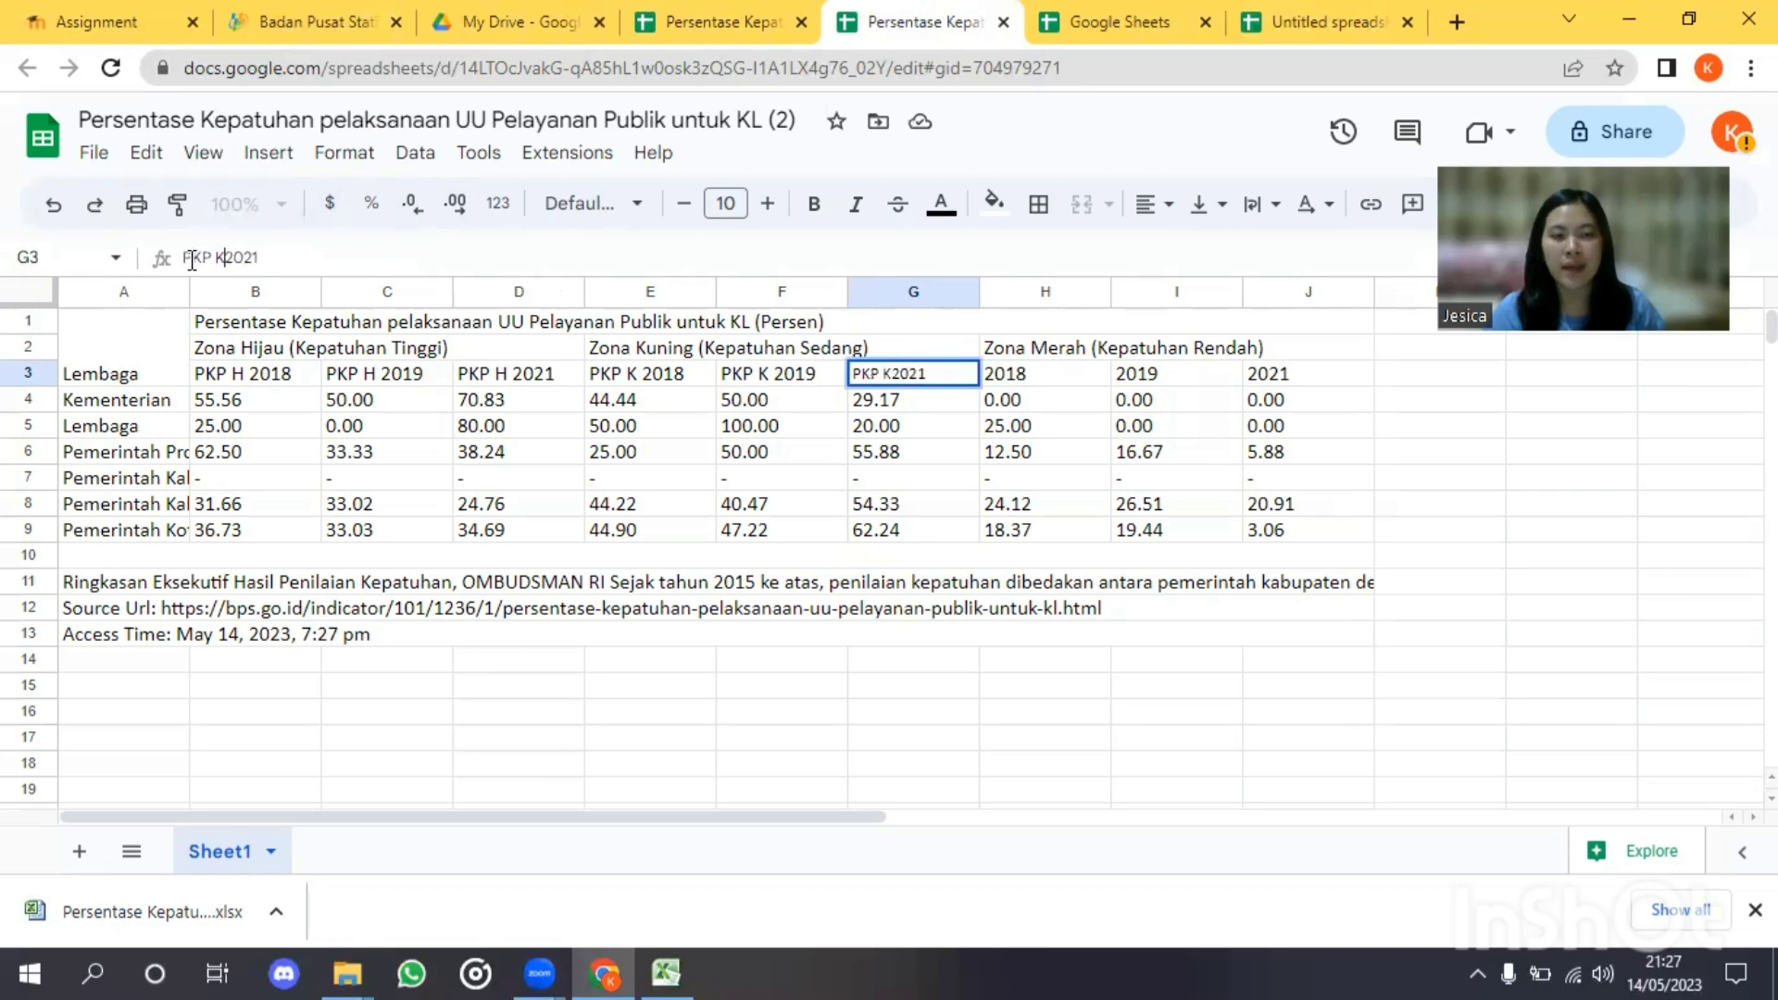
# Step: Change the three Zona Merah year headings in H3, I3 and J3 to "PKP M 2018", "PKP M 2019" and "PKP M 2021"
pyautogui.click(998, 377)
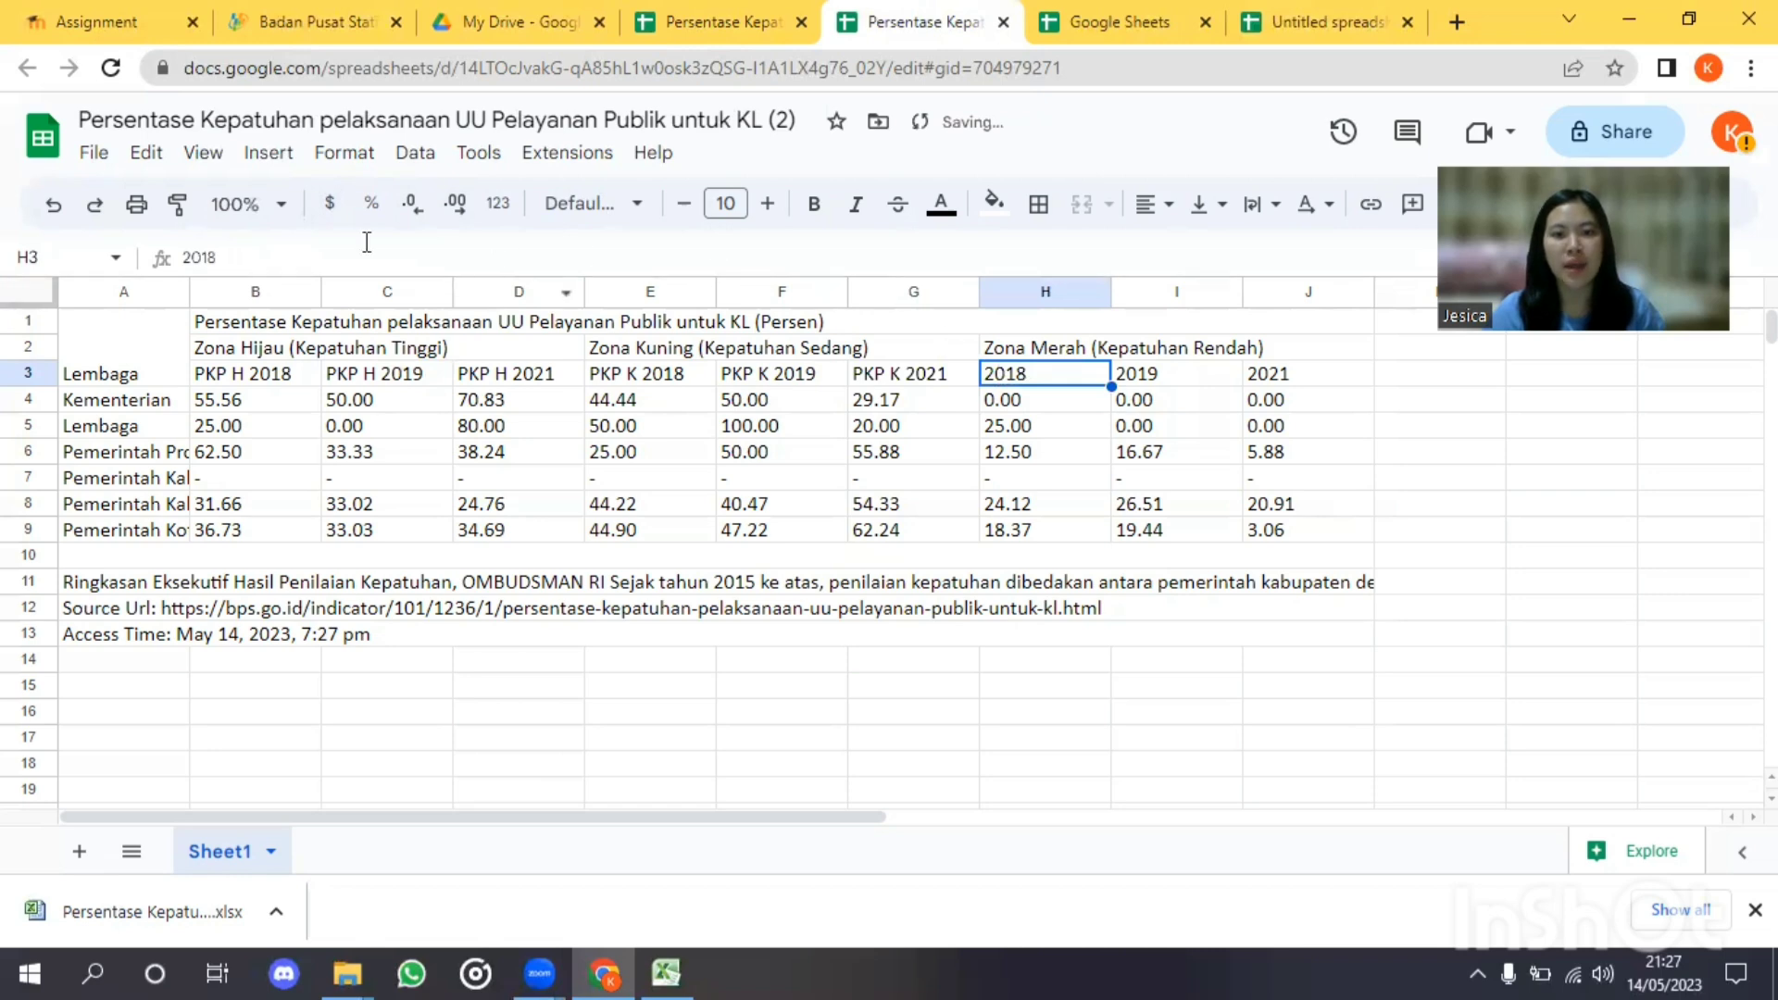
pyautogui.click(186, 256)
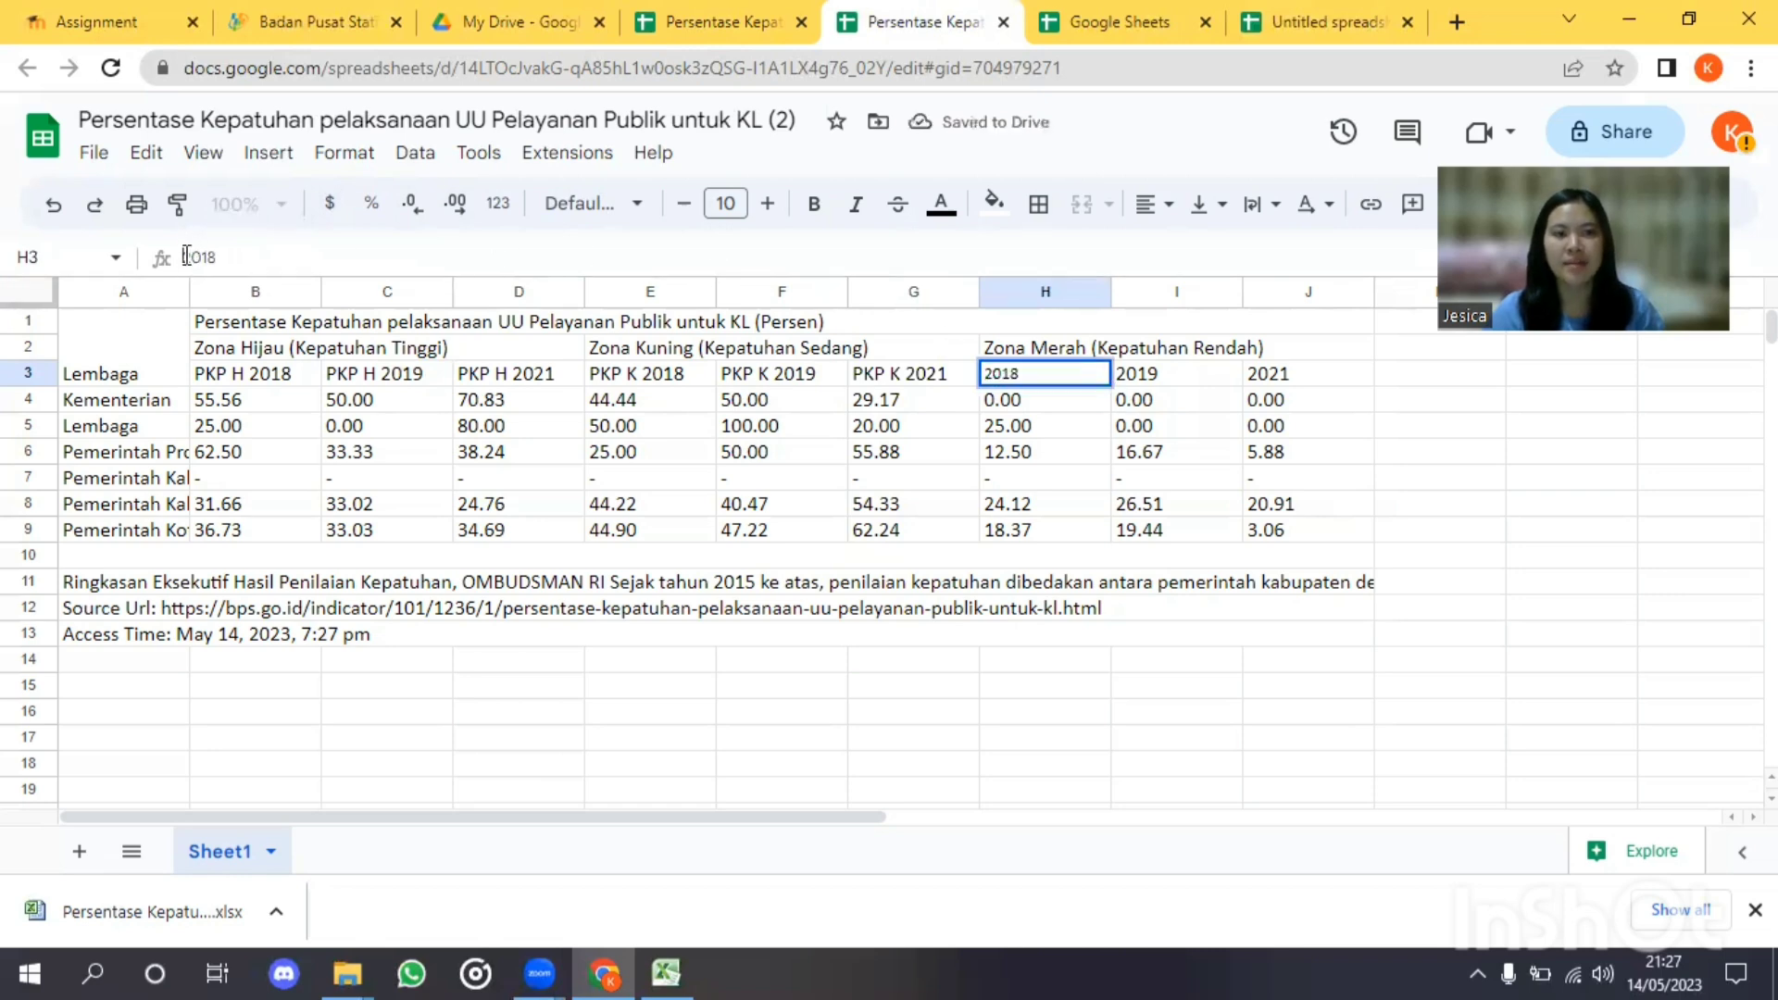
pyautogui.write('PKP M')
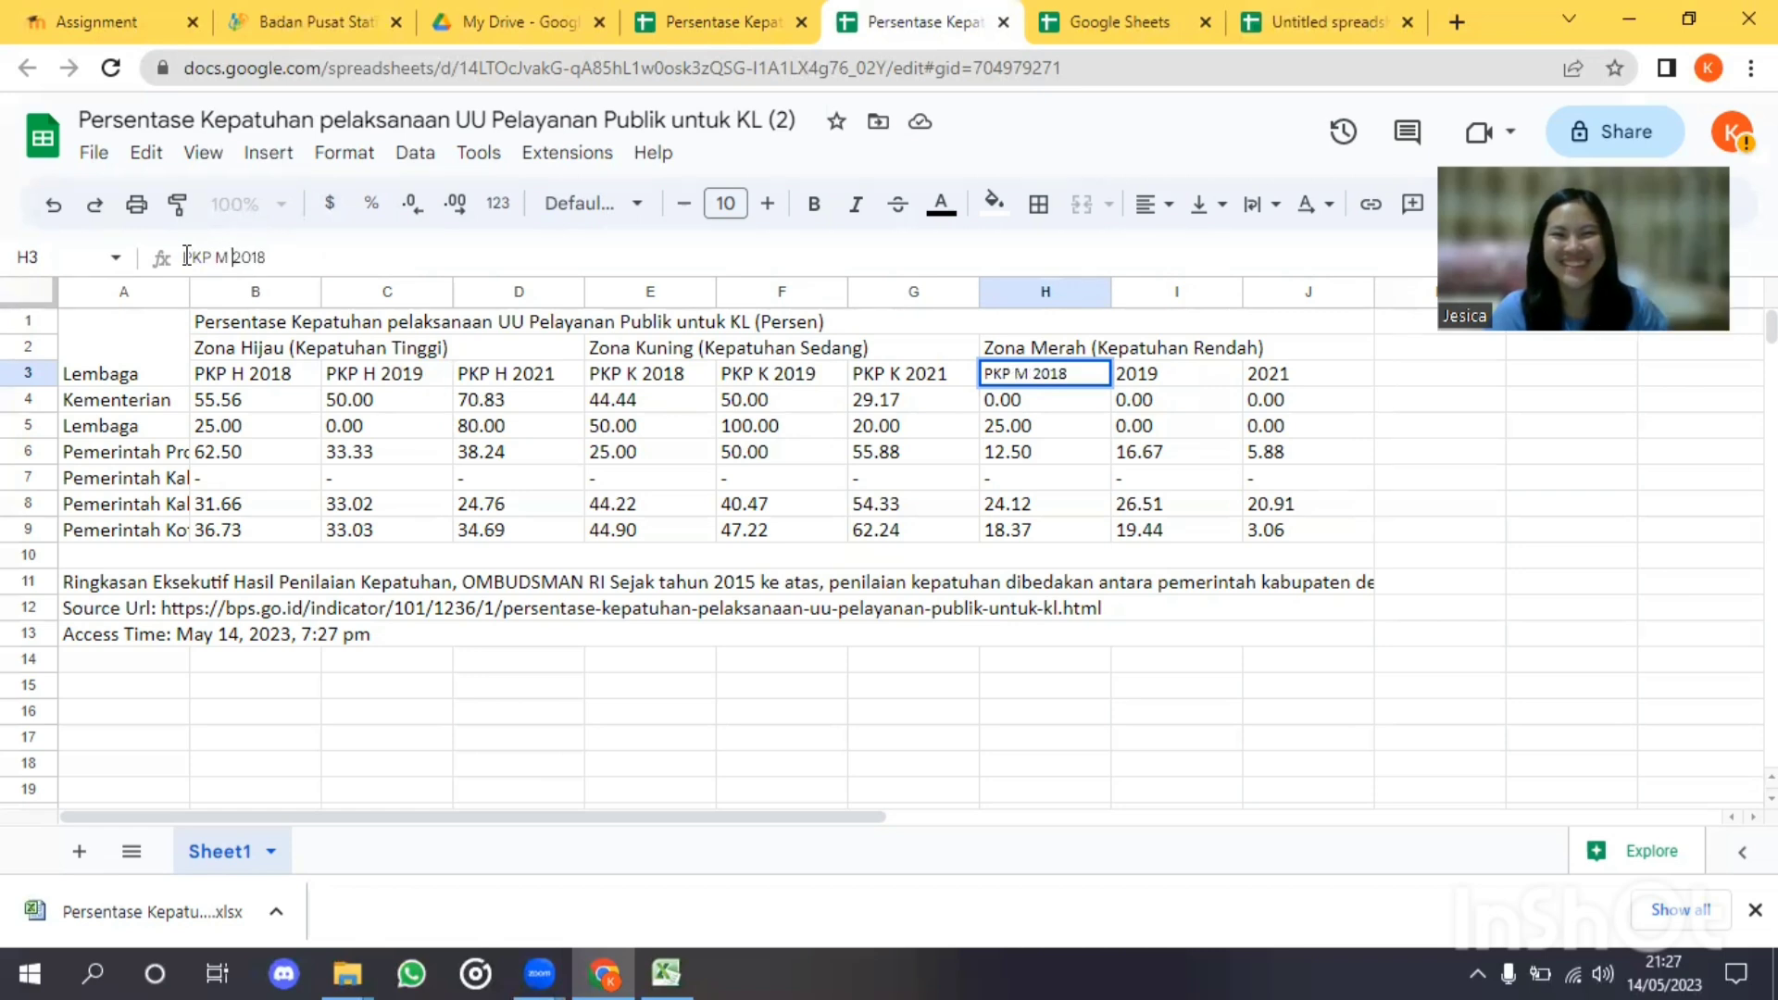
pyautogui.click(1139, 376)
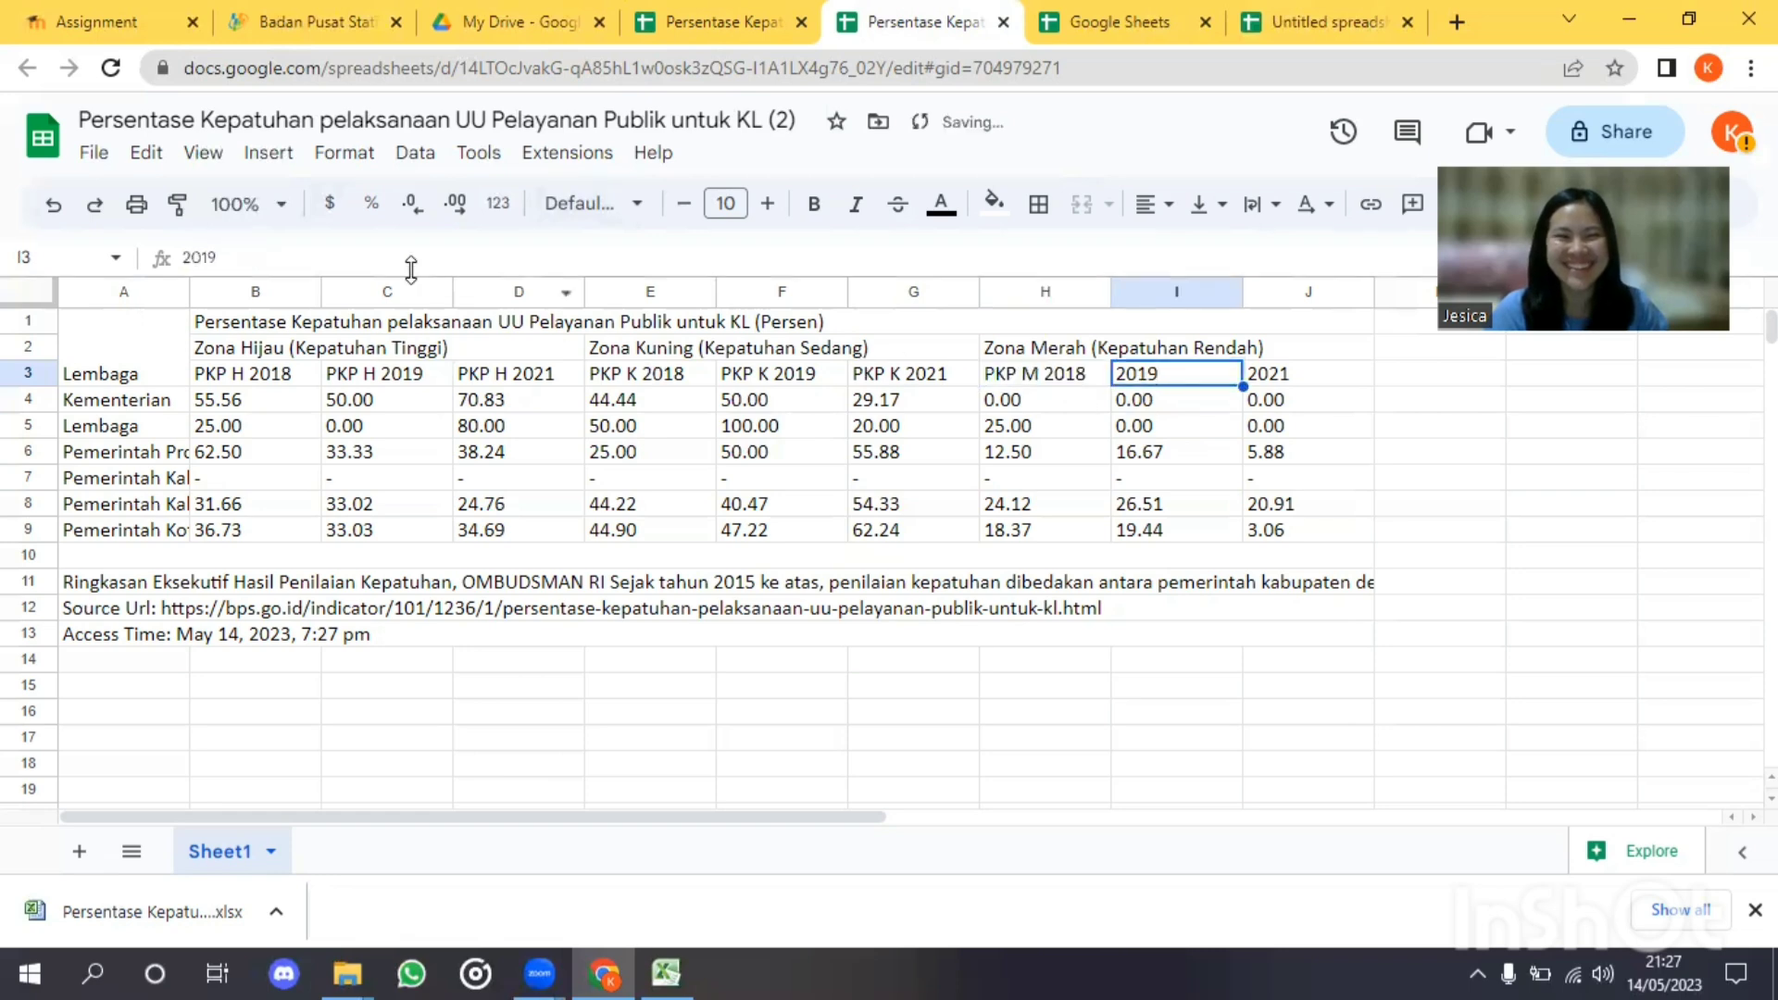
pyautogui.click(187, 257)
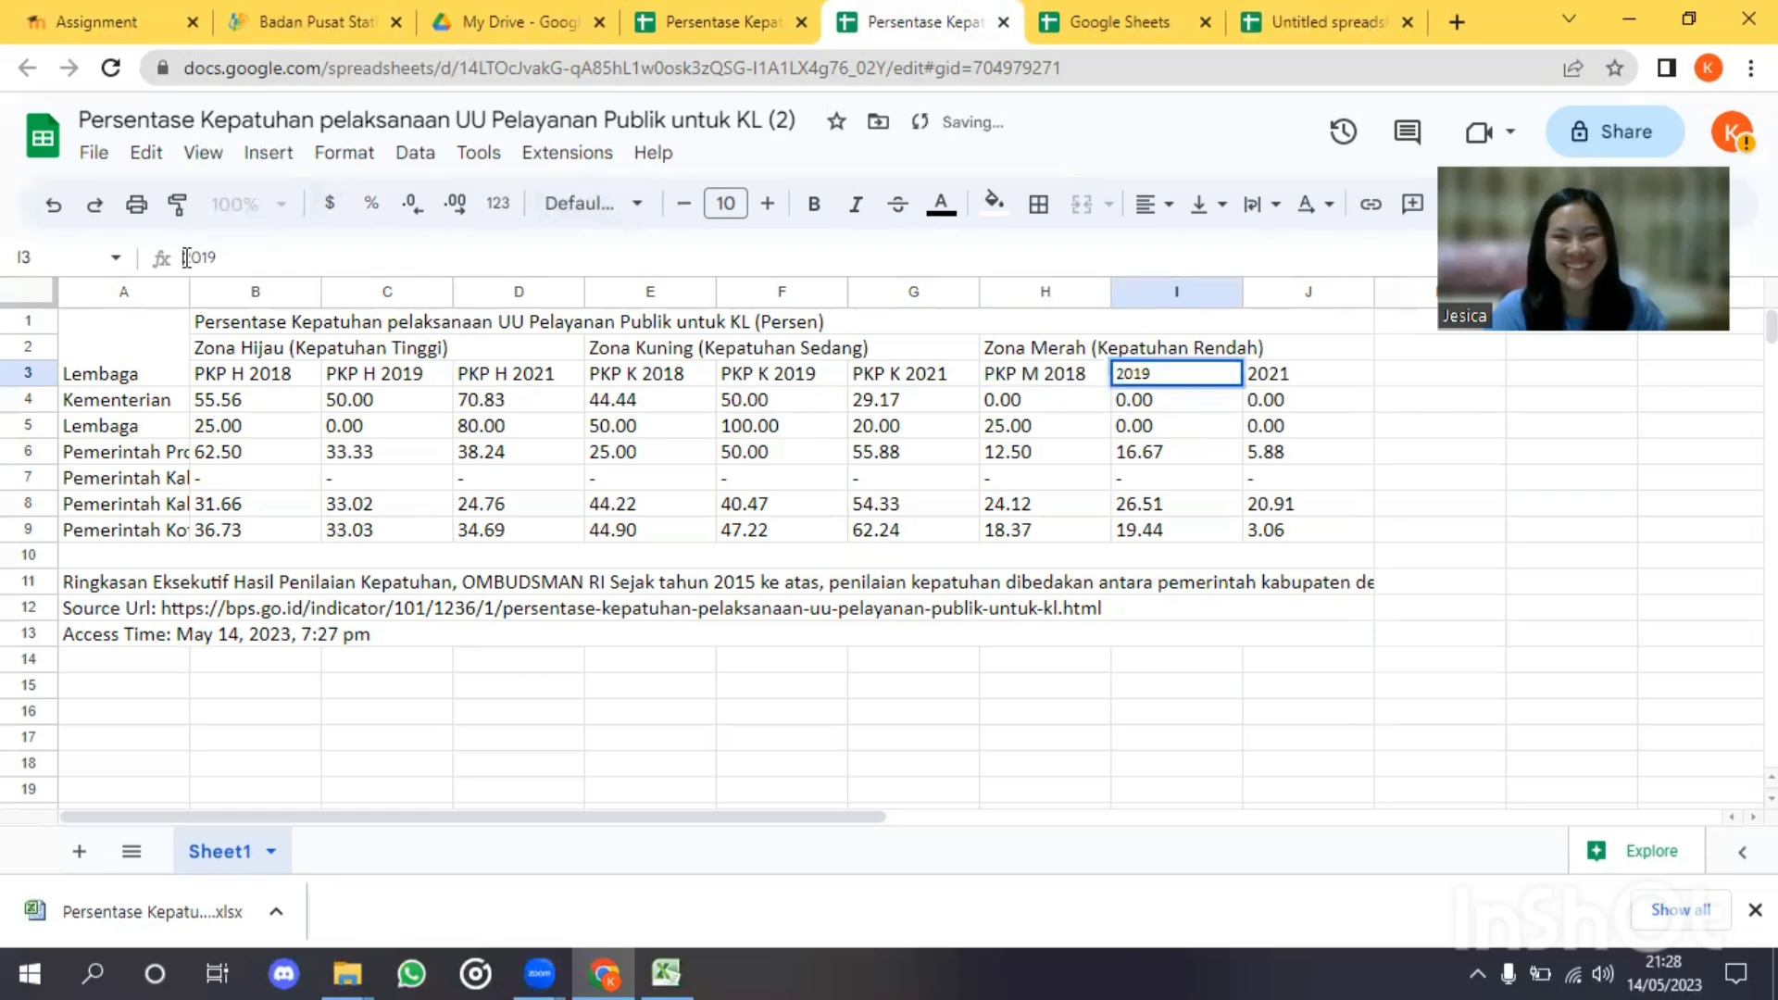
pyautogui.write('PKP M')
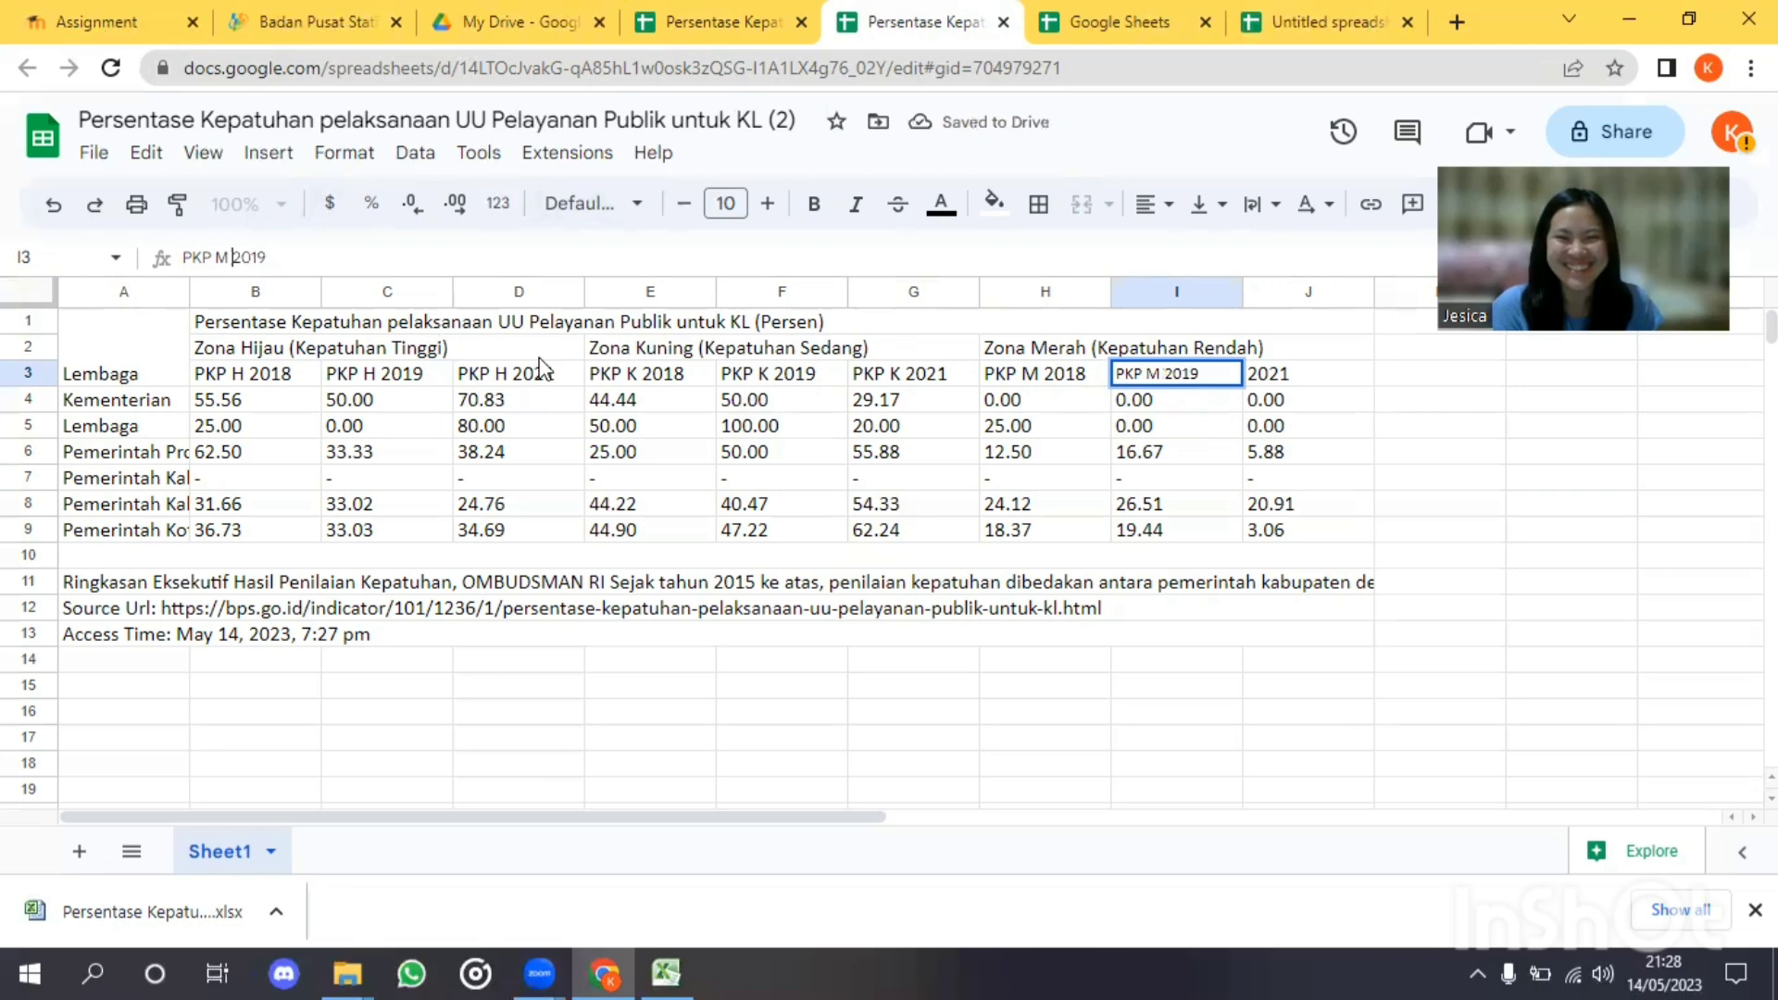
pyautogui.click(1294, 378)
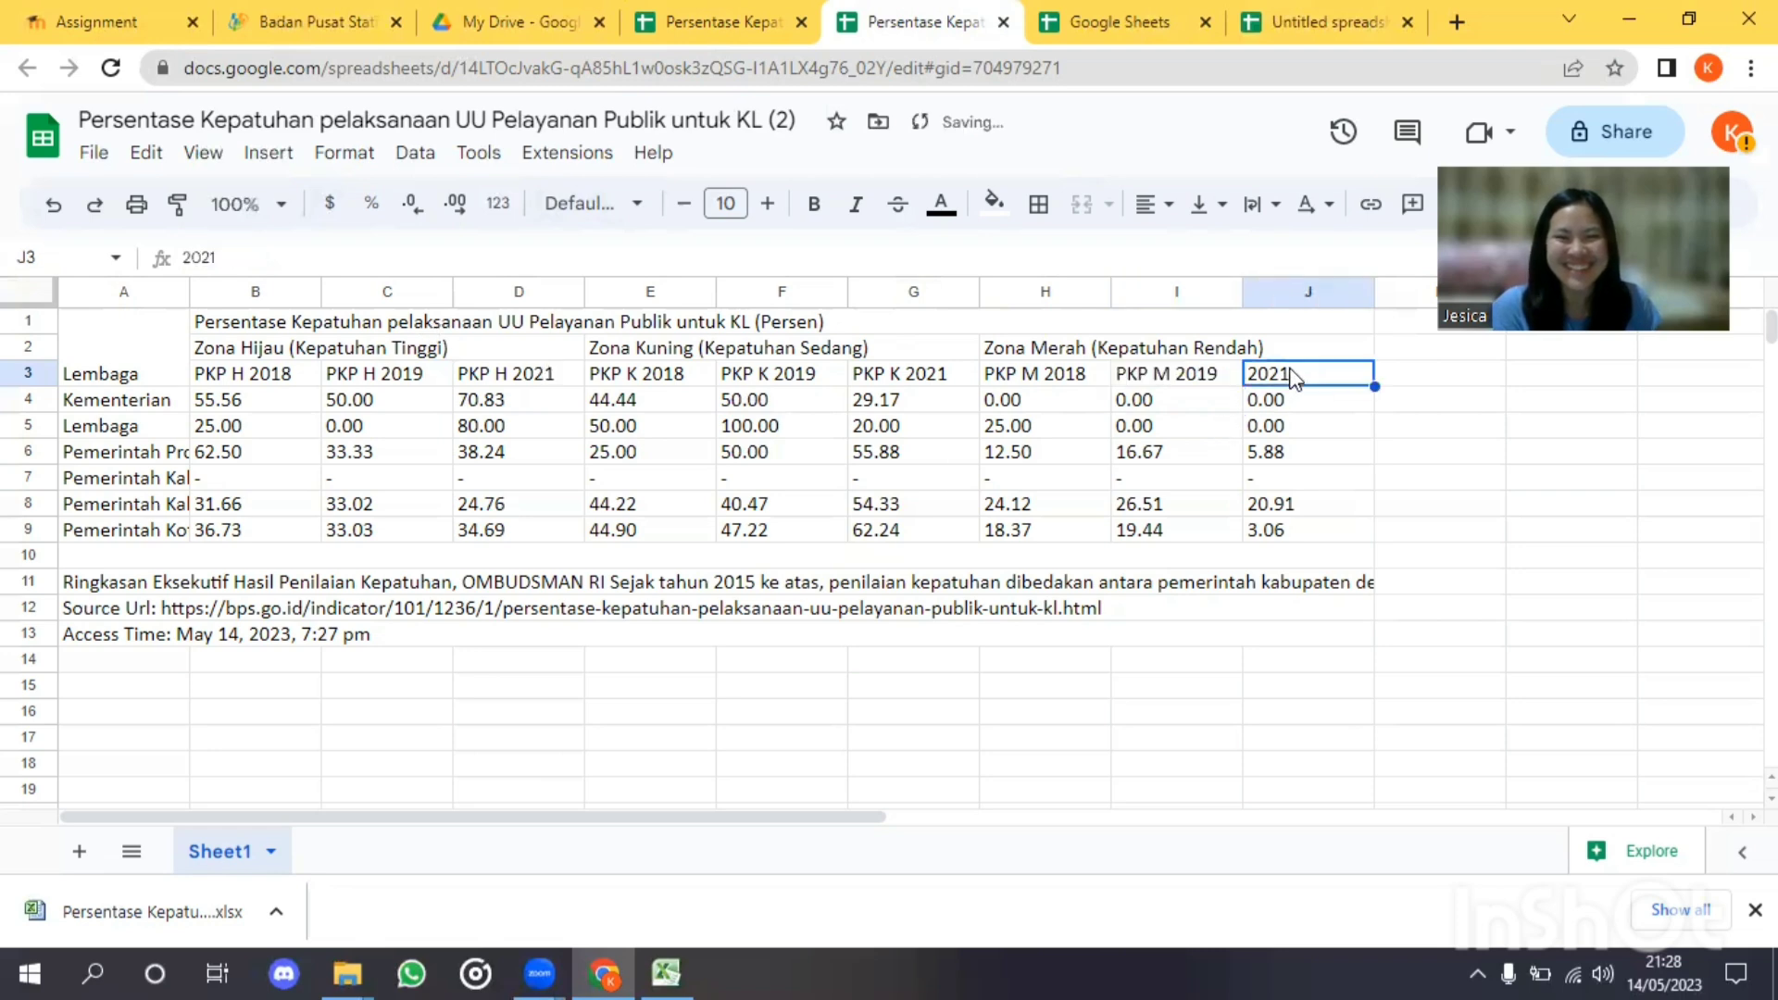
pyautogui.click(189, 253)
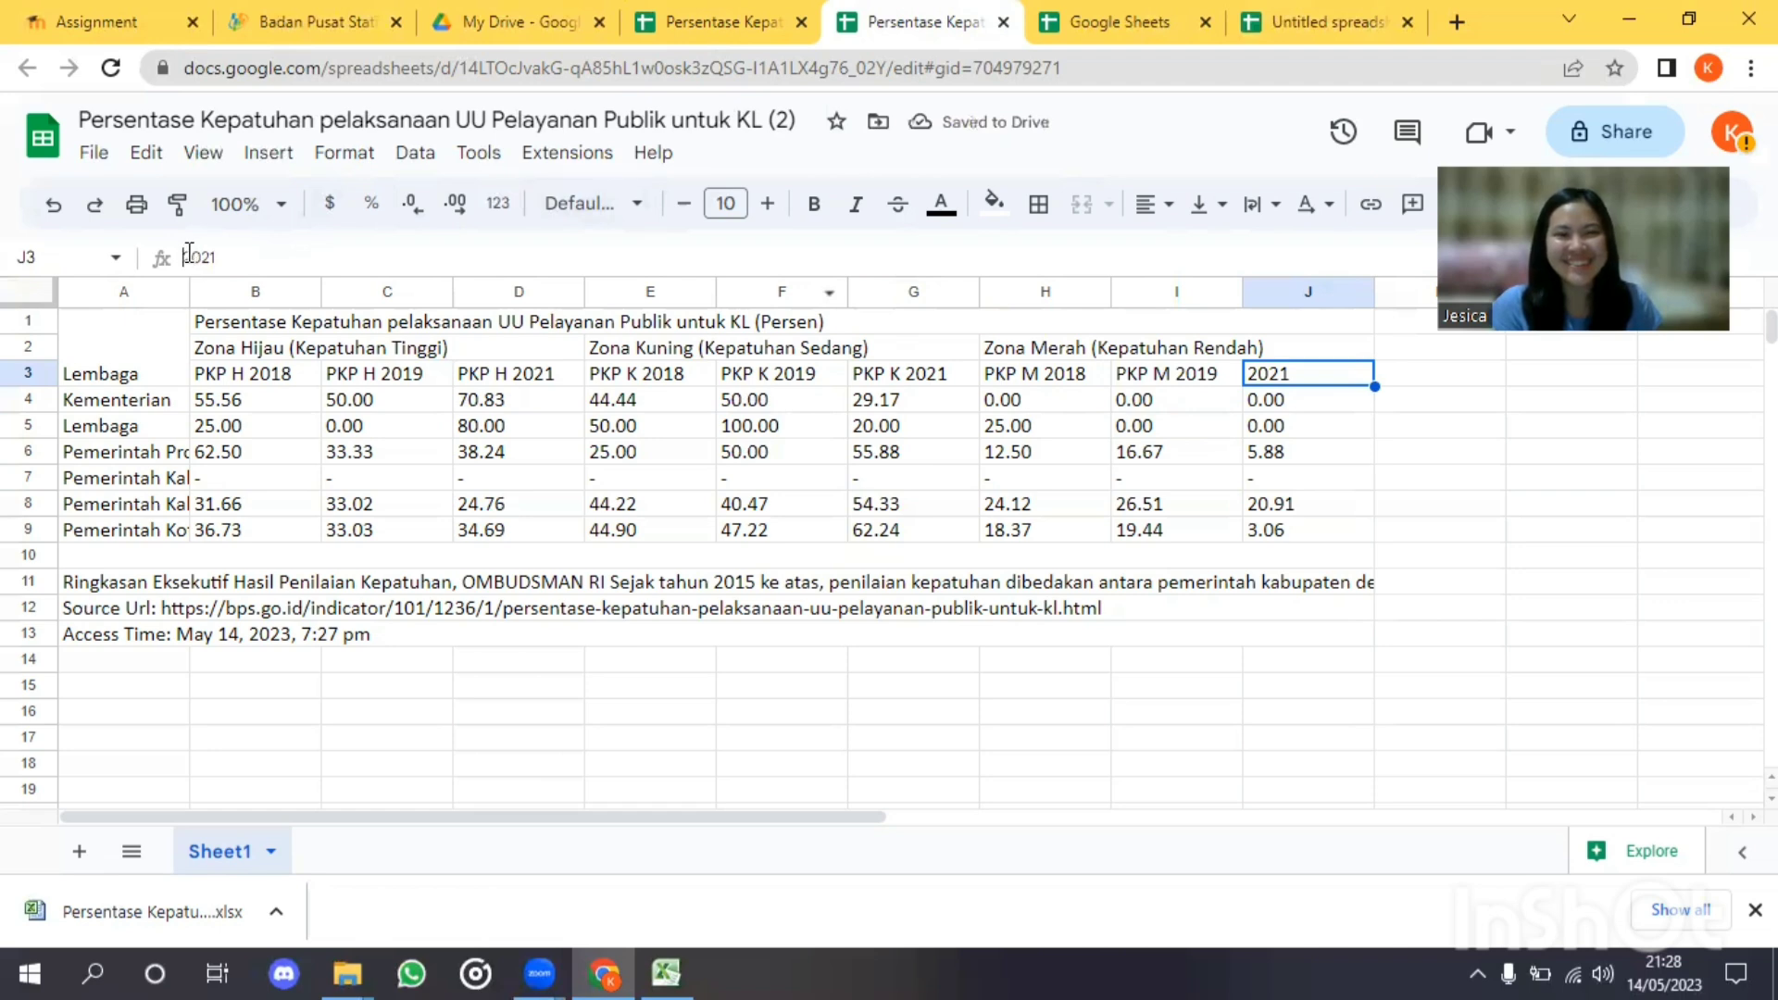
pyautogui.write('PKP M')
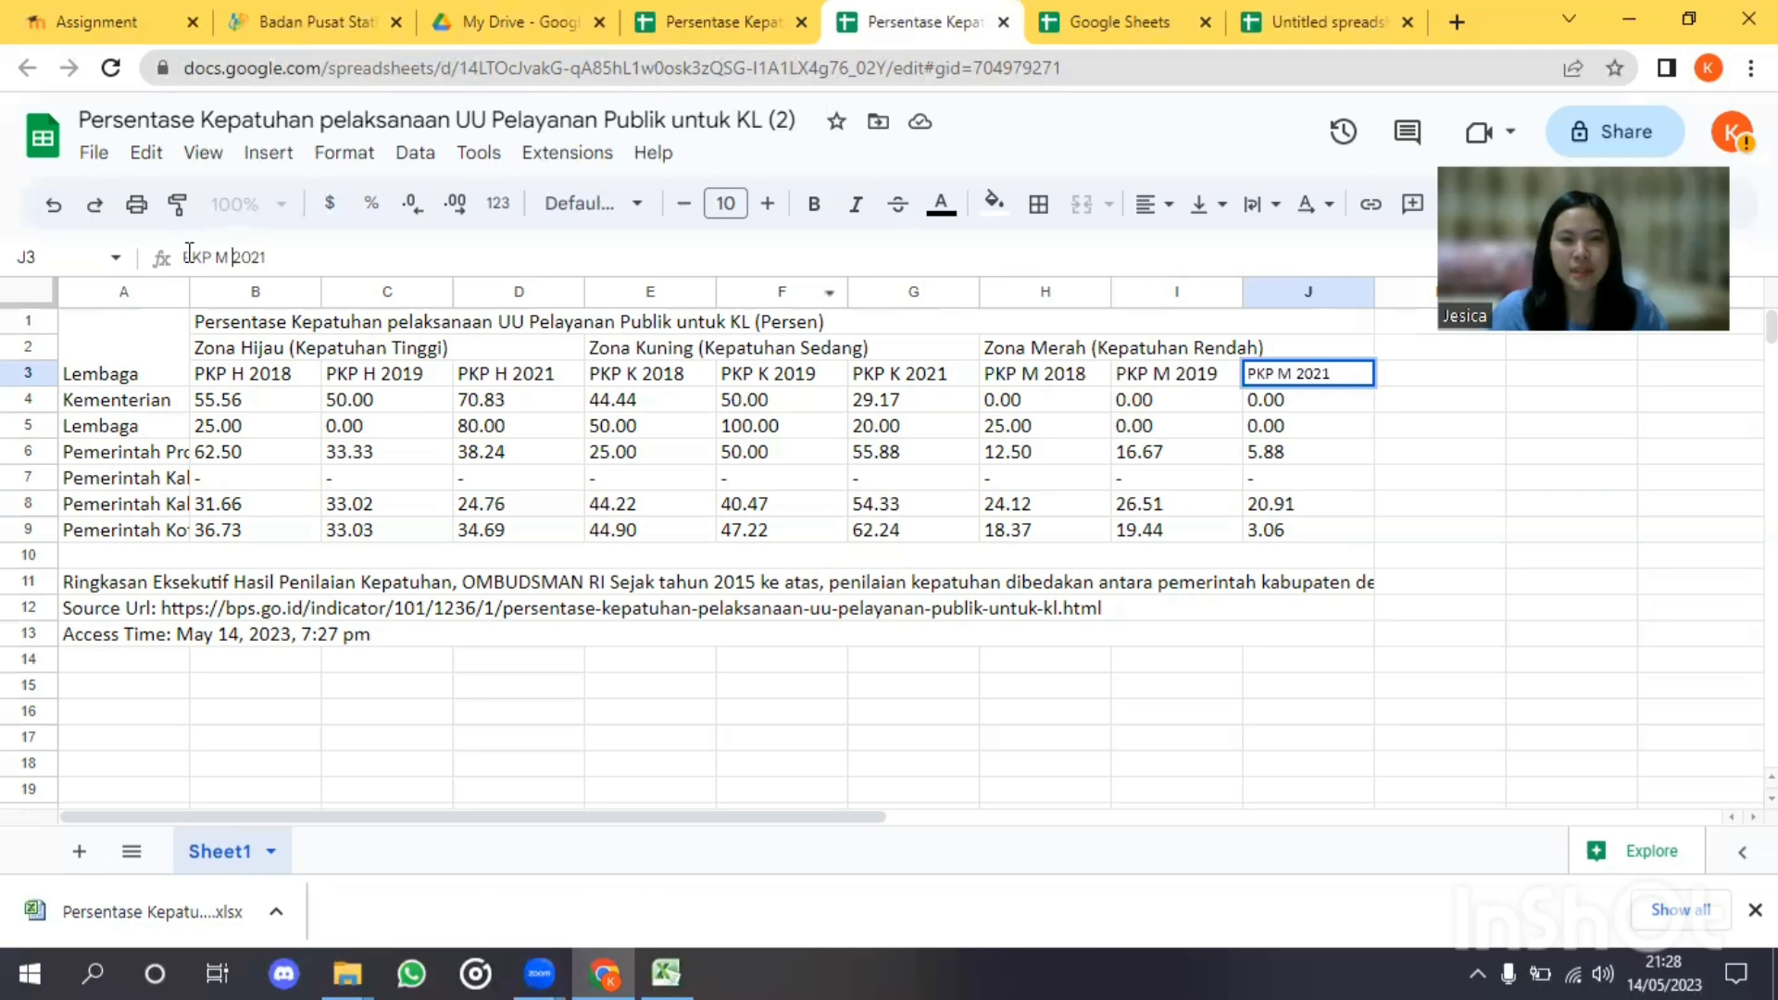
# Step: Delete the contents of the table title and zone heading rows in B1:J2
pyautogui.click(197, 321)
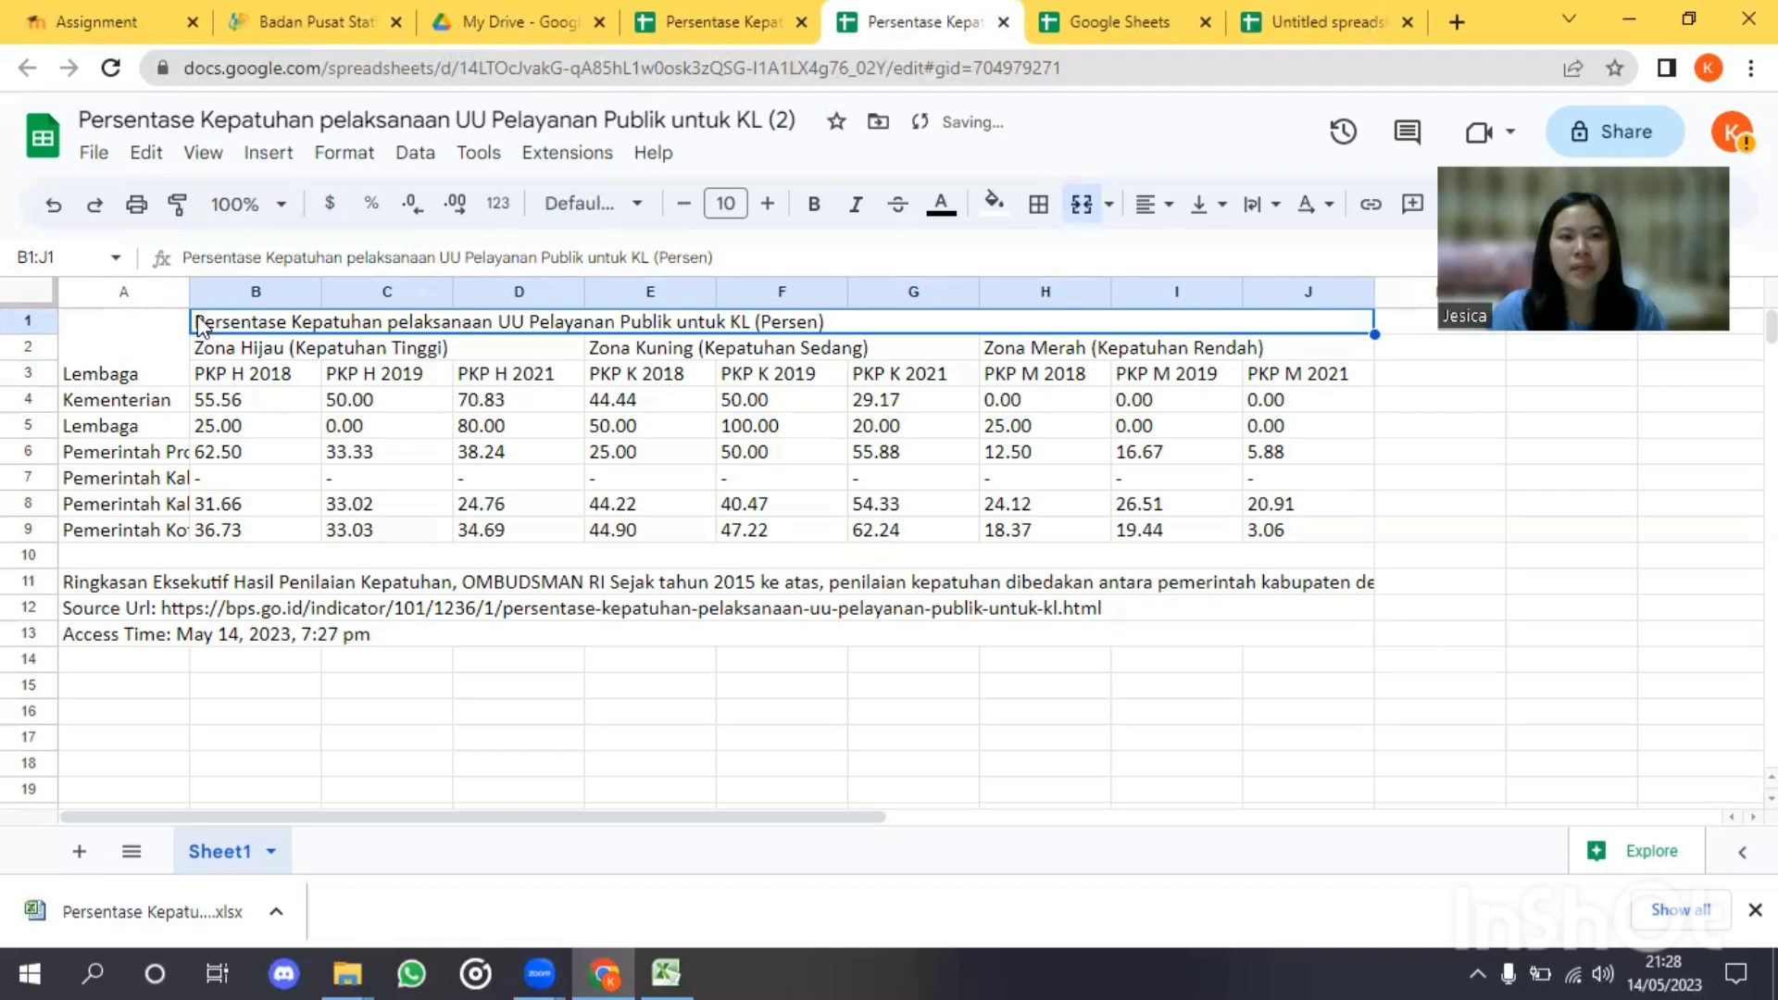
pyautogui.keyDown('shift'); pyautogui.click(224, 348); pyautogui.keyUp('shift')
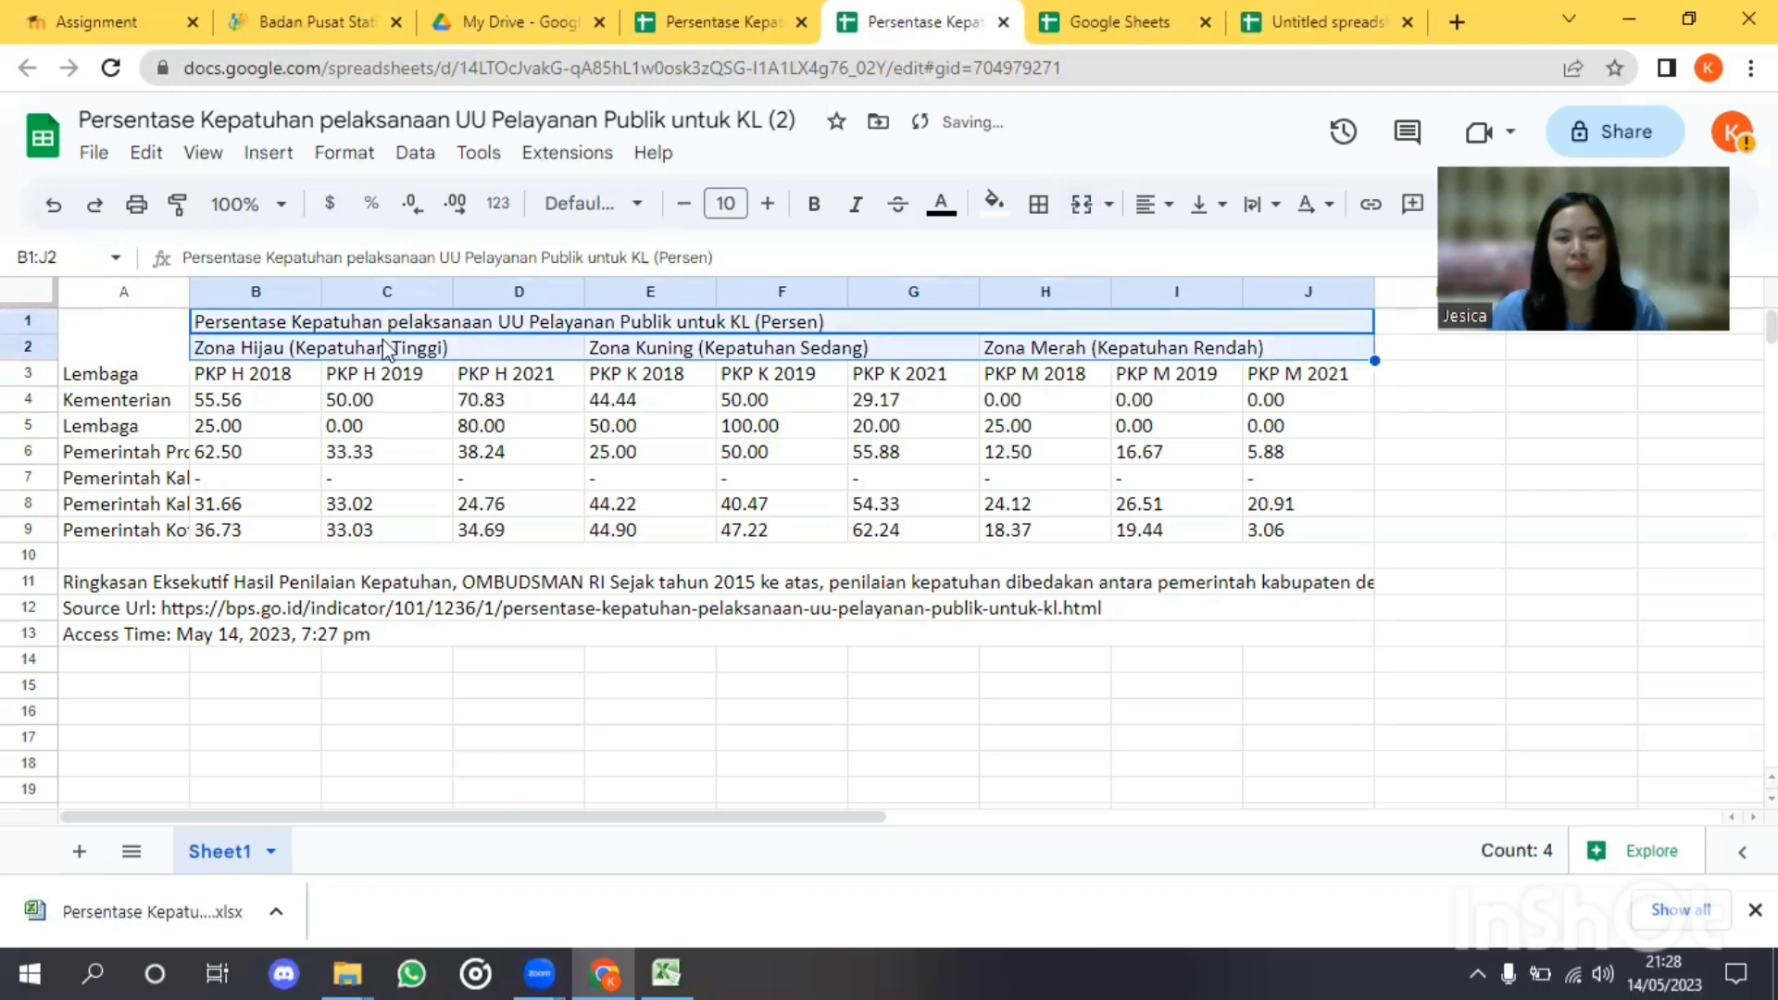
pyautogui.press('Delete')
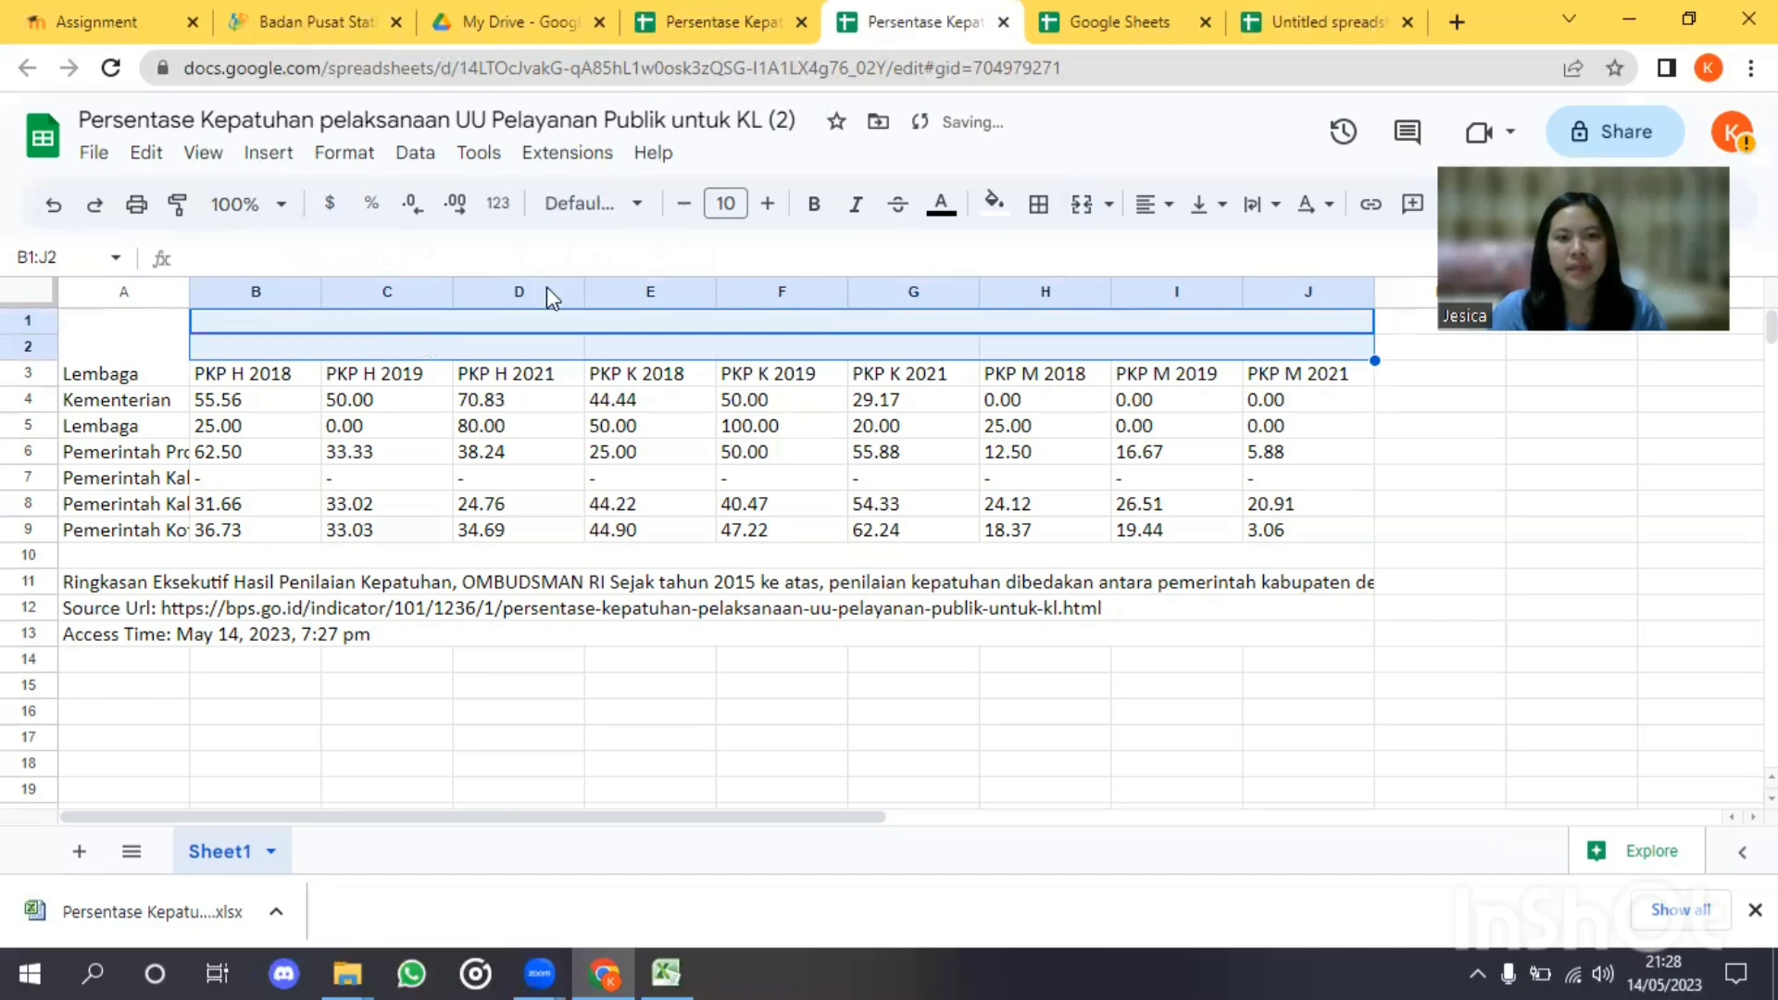
# Step: Unmerge the emptied cells in B1:J2 so they become separate cells
pyautogui.click(1091, 203)
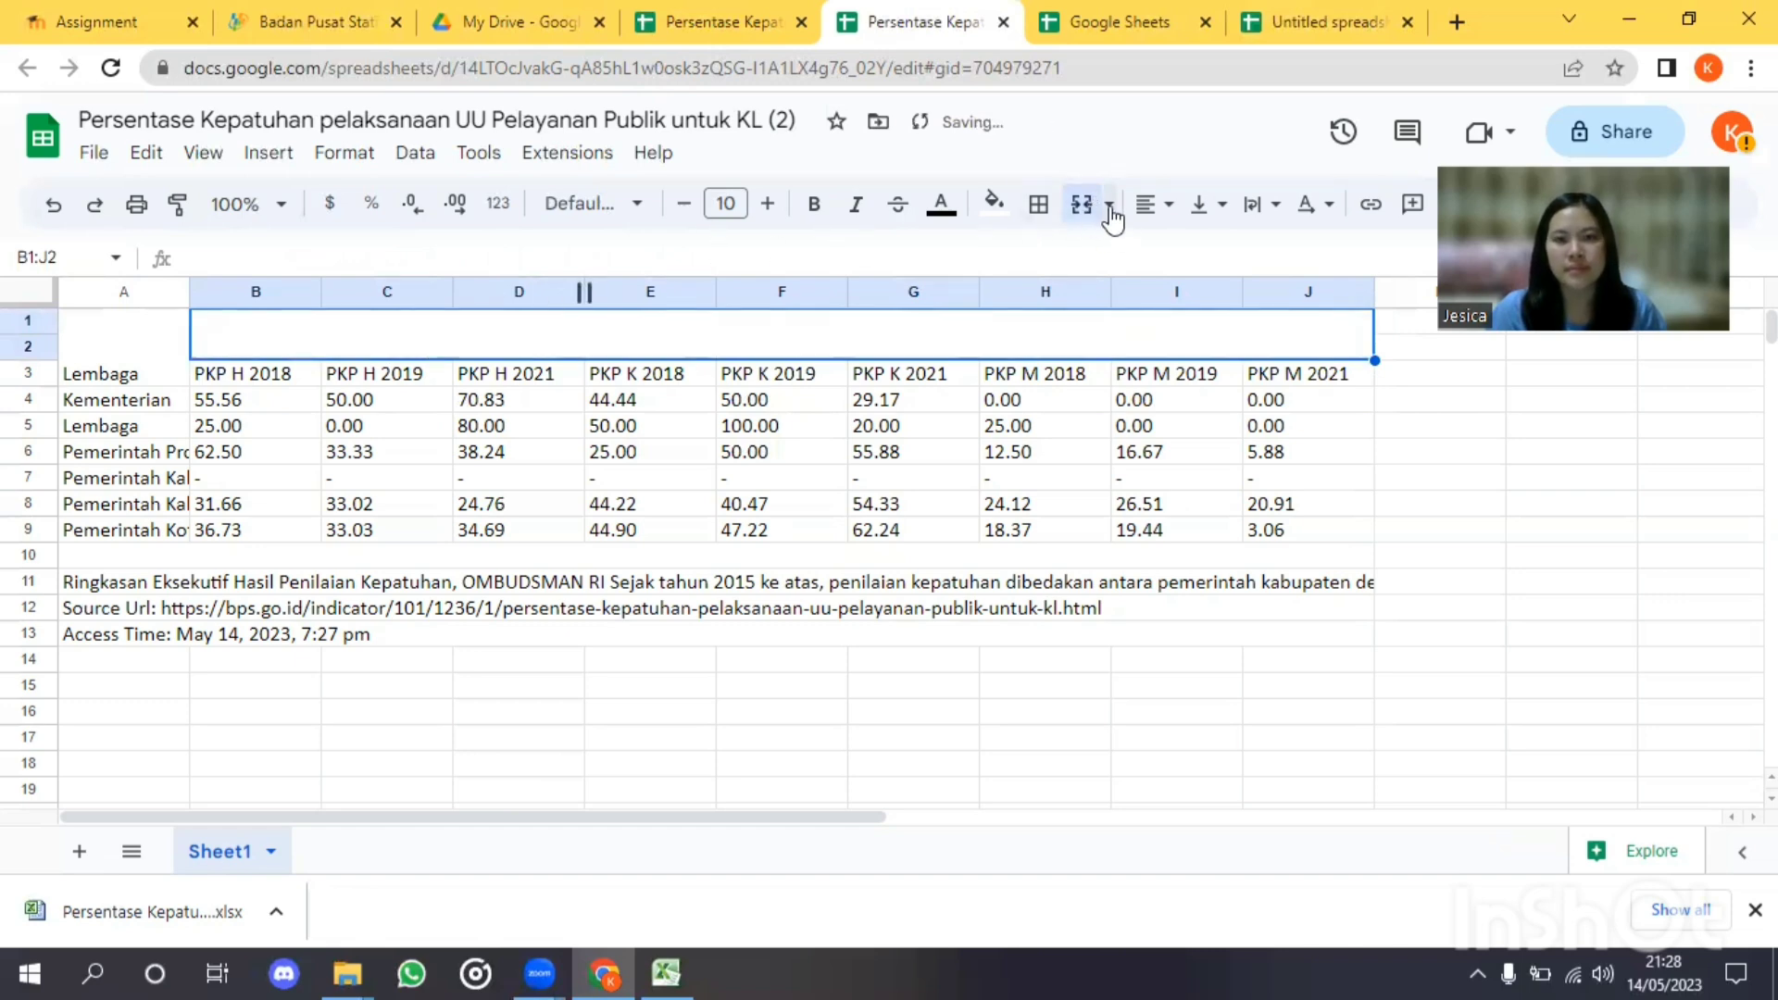
pyautogui.click(1109, 206)
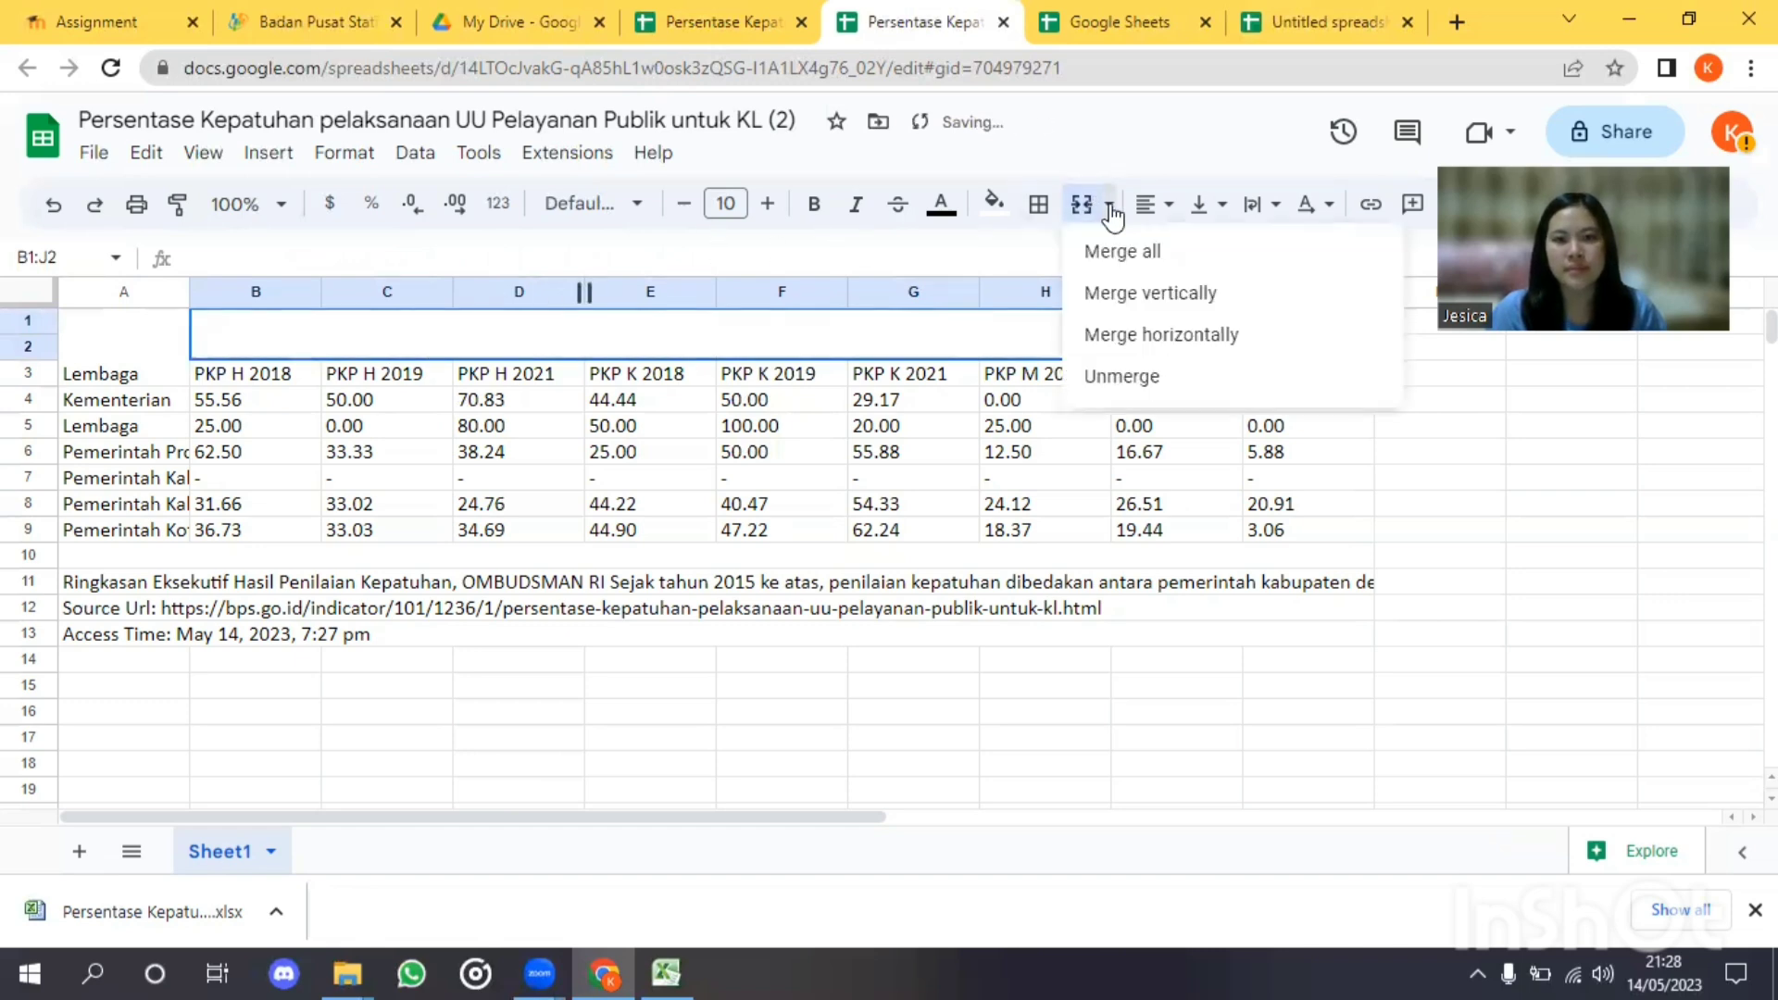
pyautogui.click(1092, 376)
pyautogui.click(387, 478)
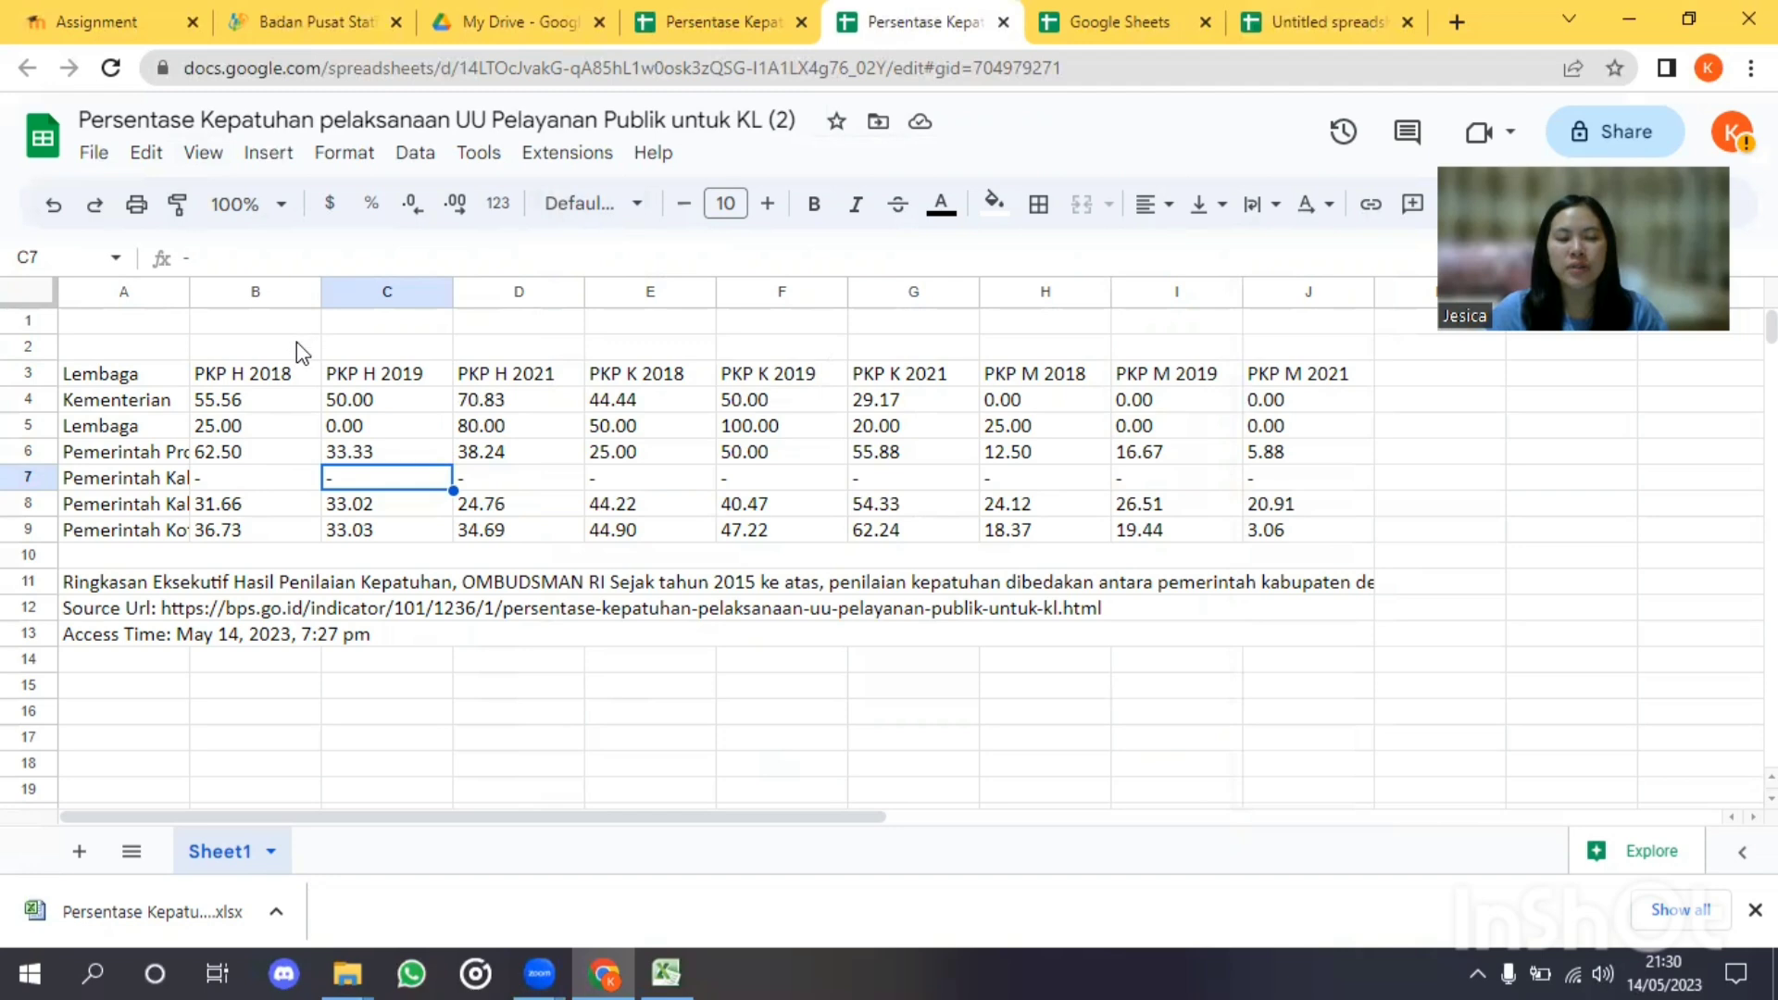
# Step: Use Find and replace to replace every "-" with "0" across all sheets
pyautogui.click(278, 480)
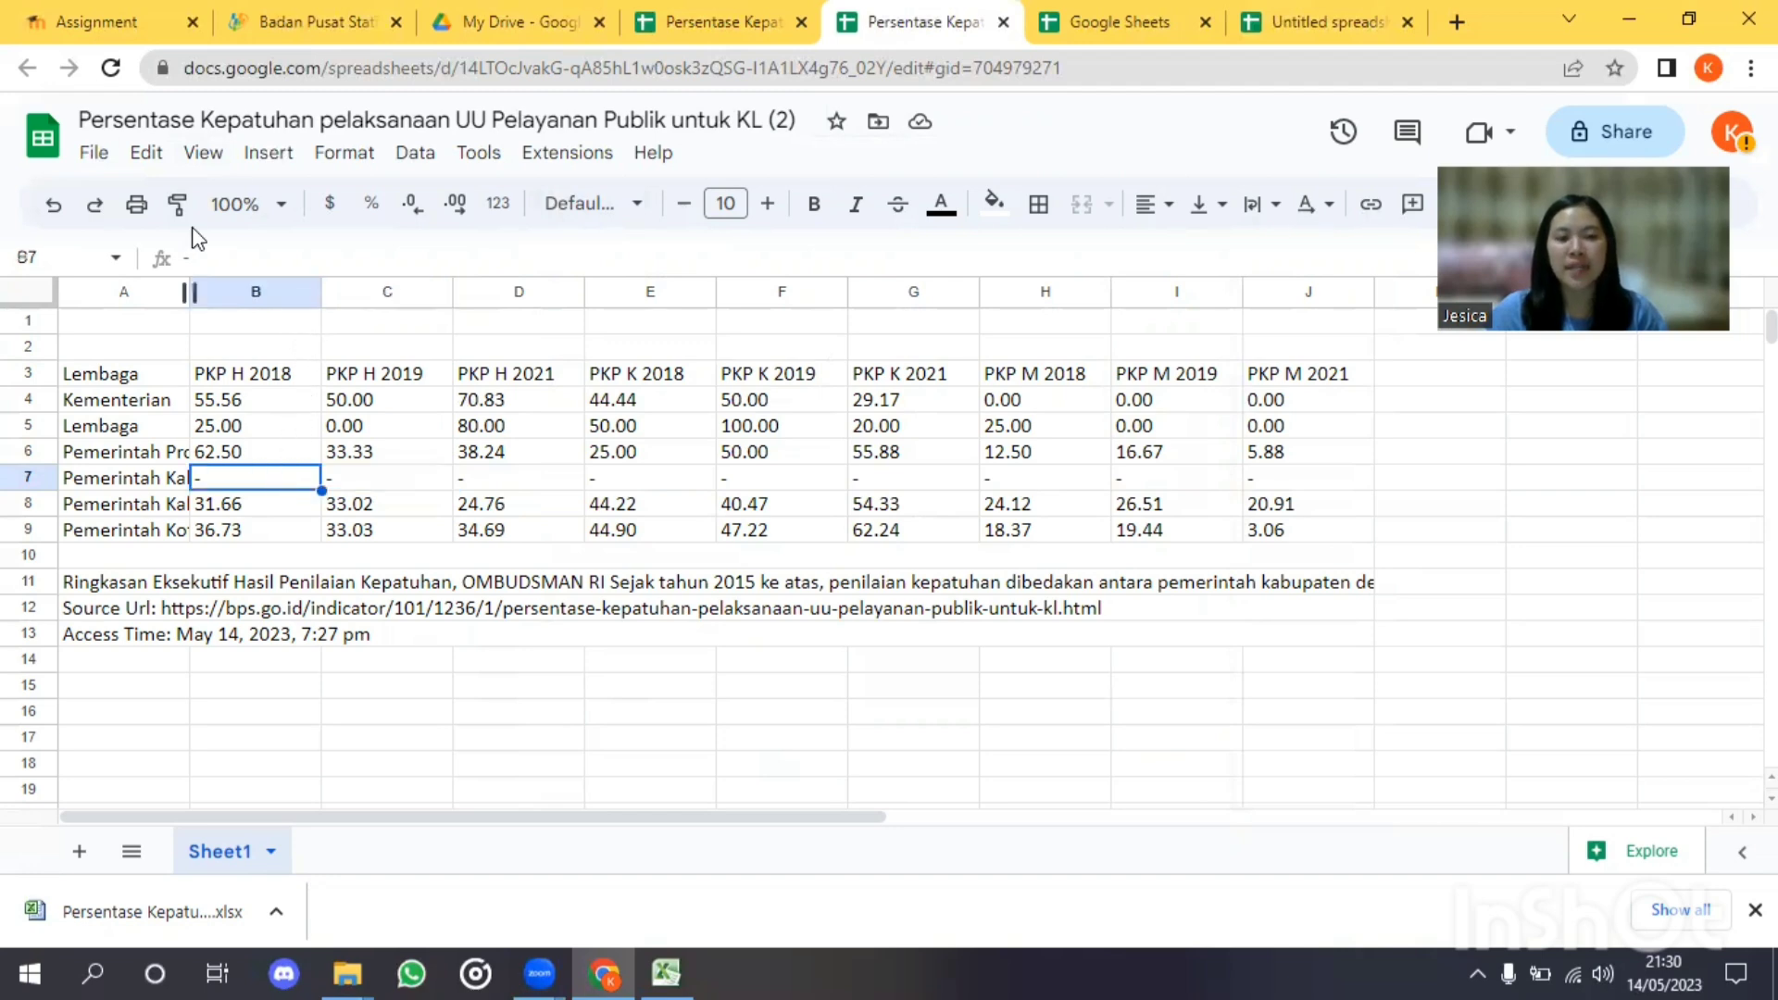
pyautogui.click(148, 153)
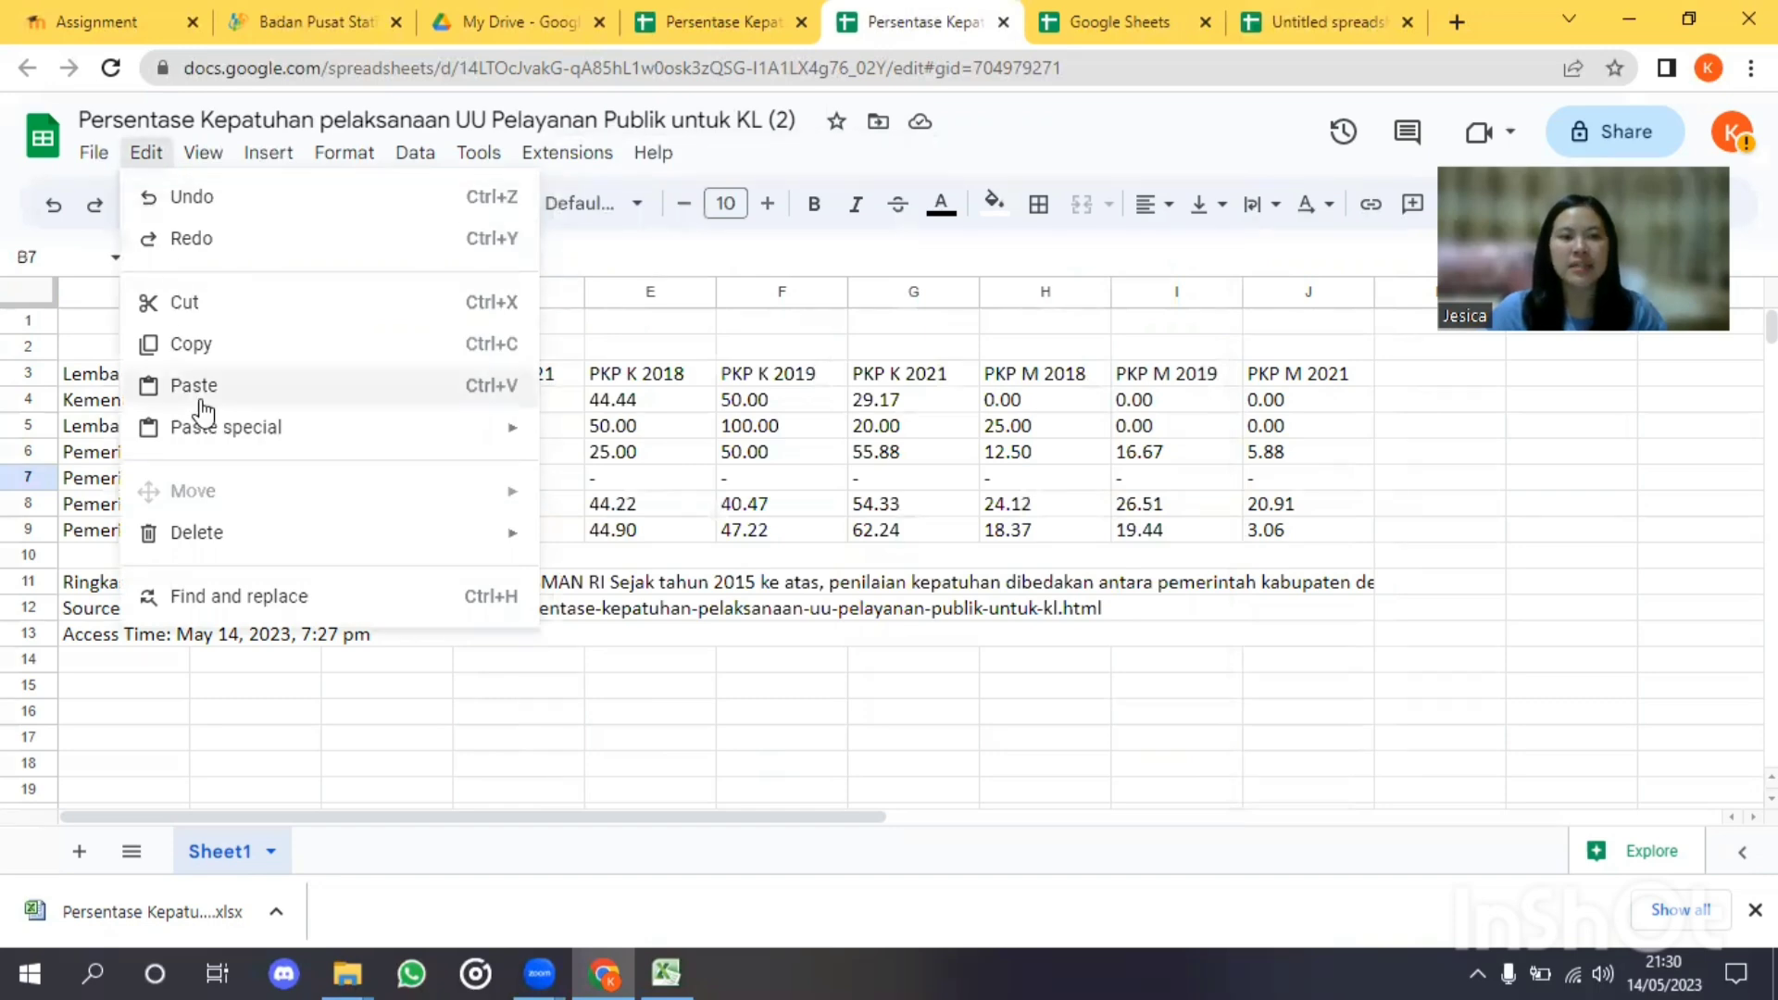
pyautogui.click(249, 592)
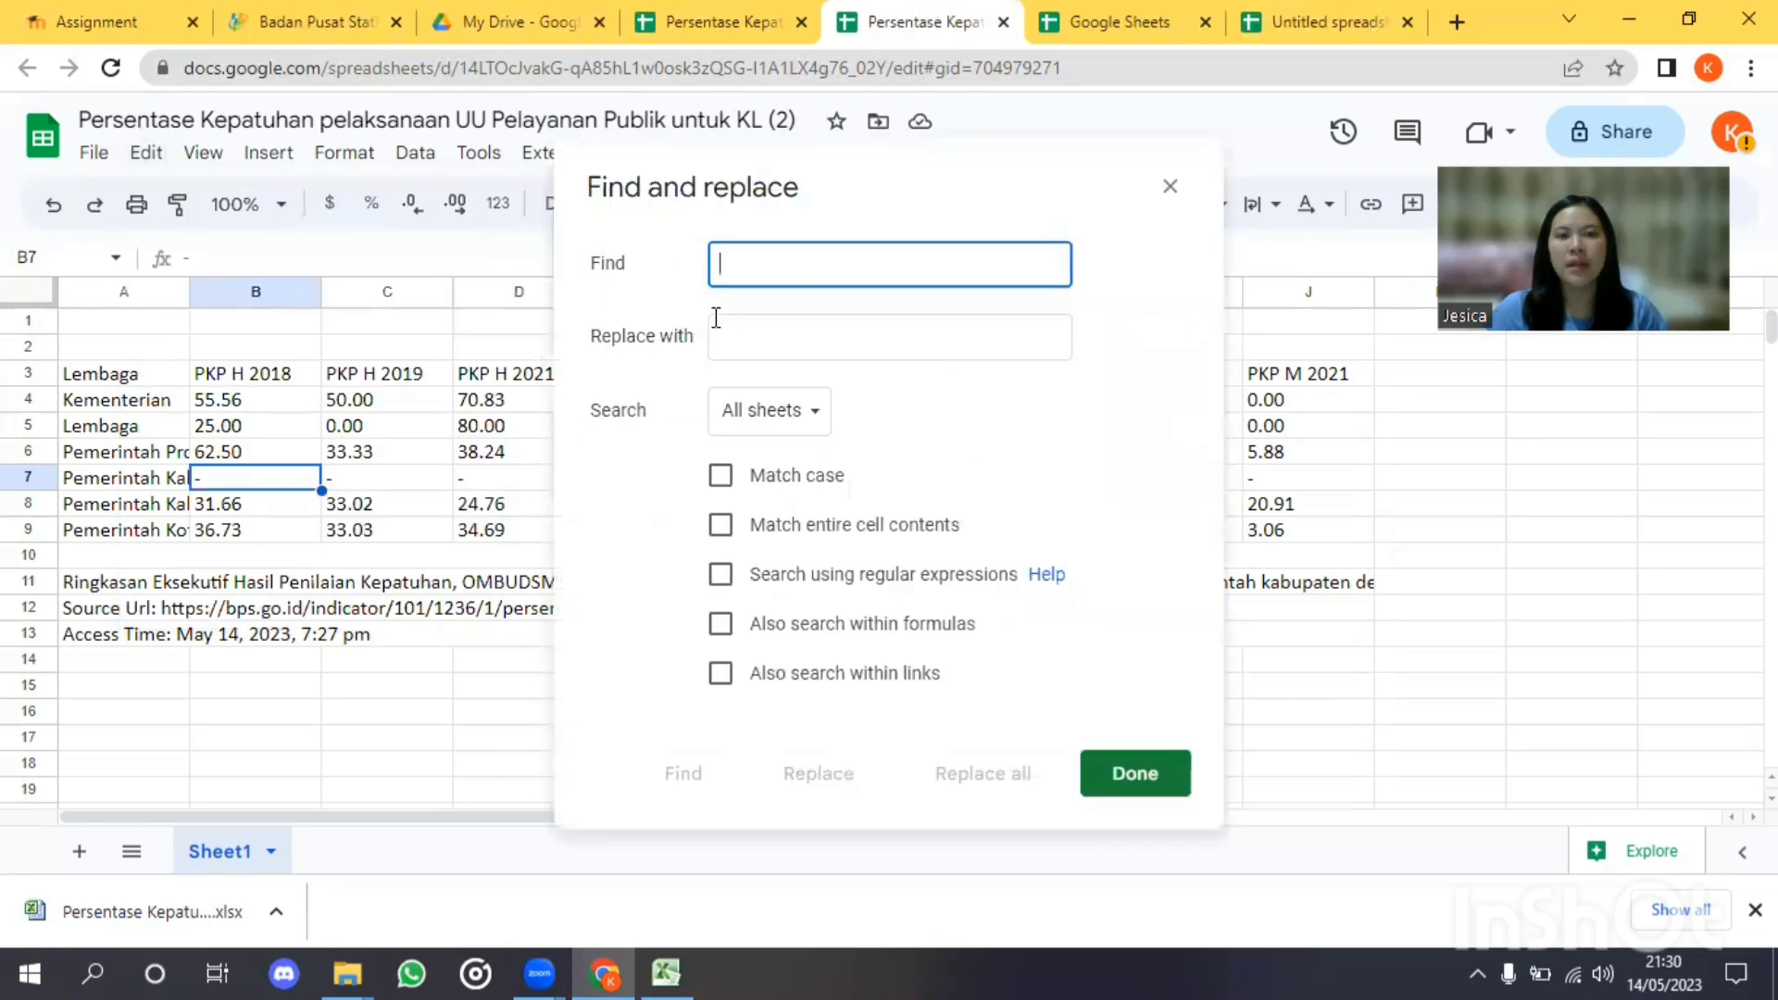
pyautogui.write('-')
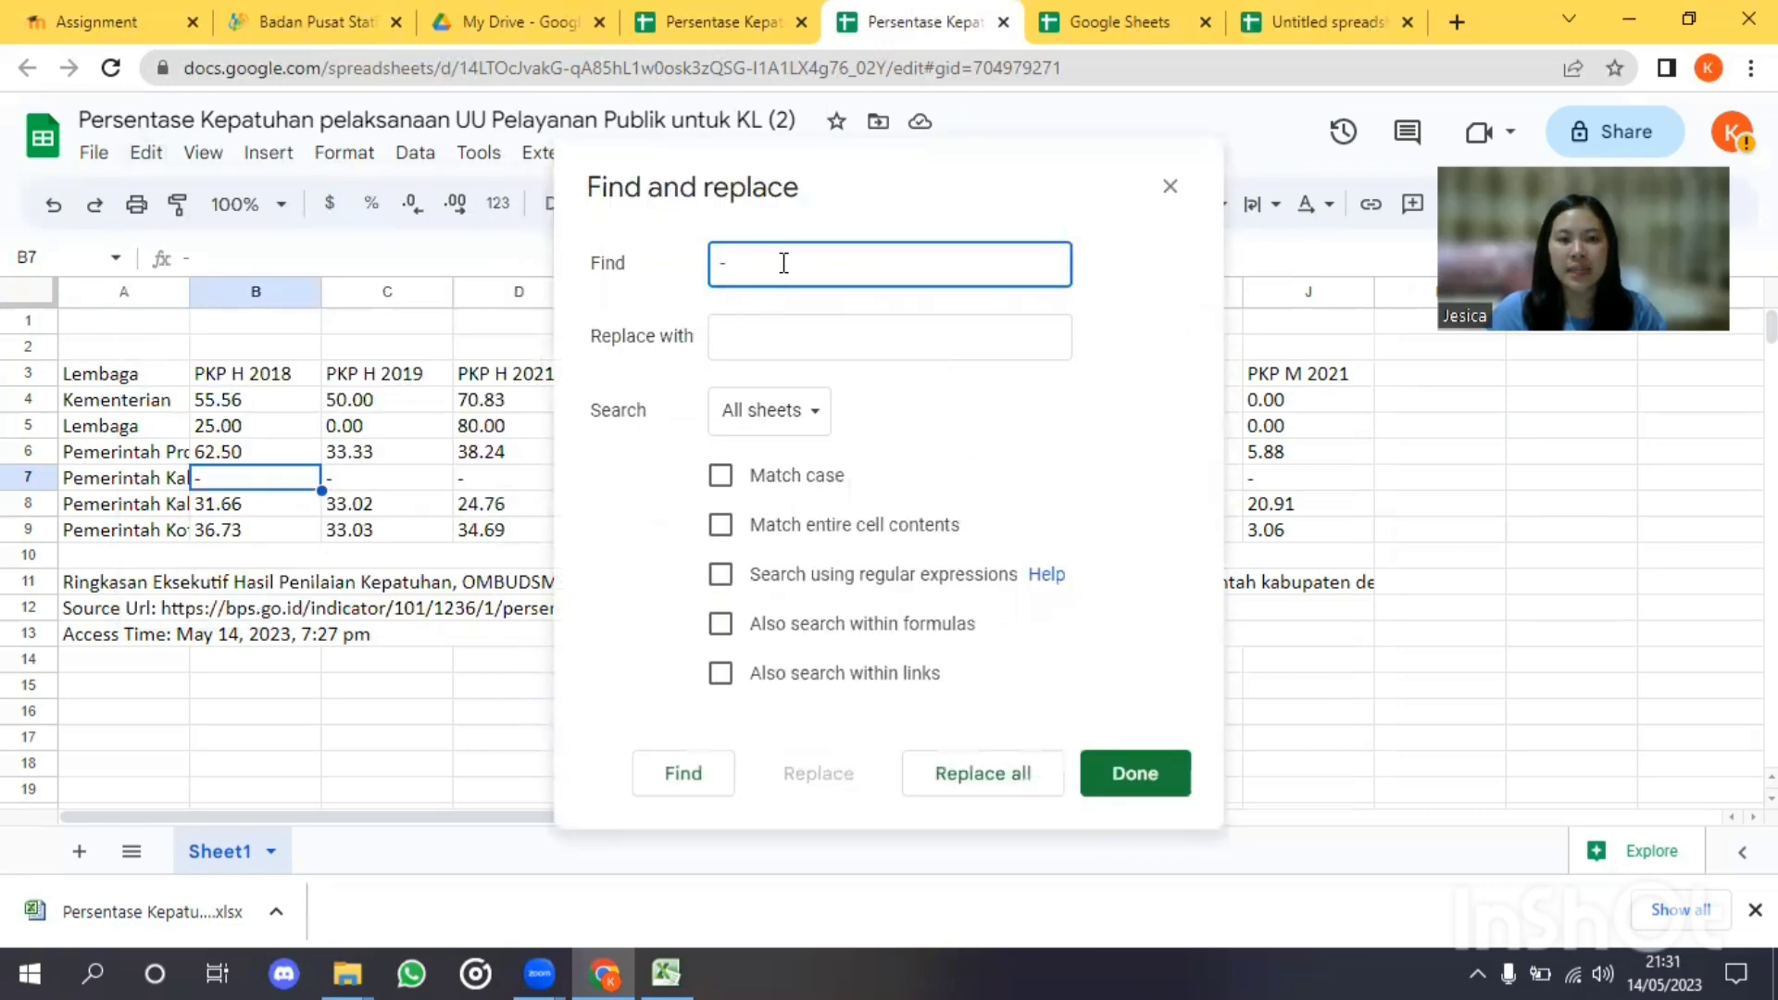
pyautogui.click(769, 337)
pyautogui.write('0')
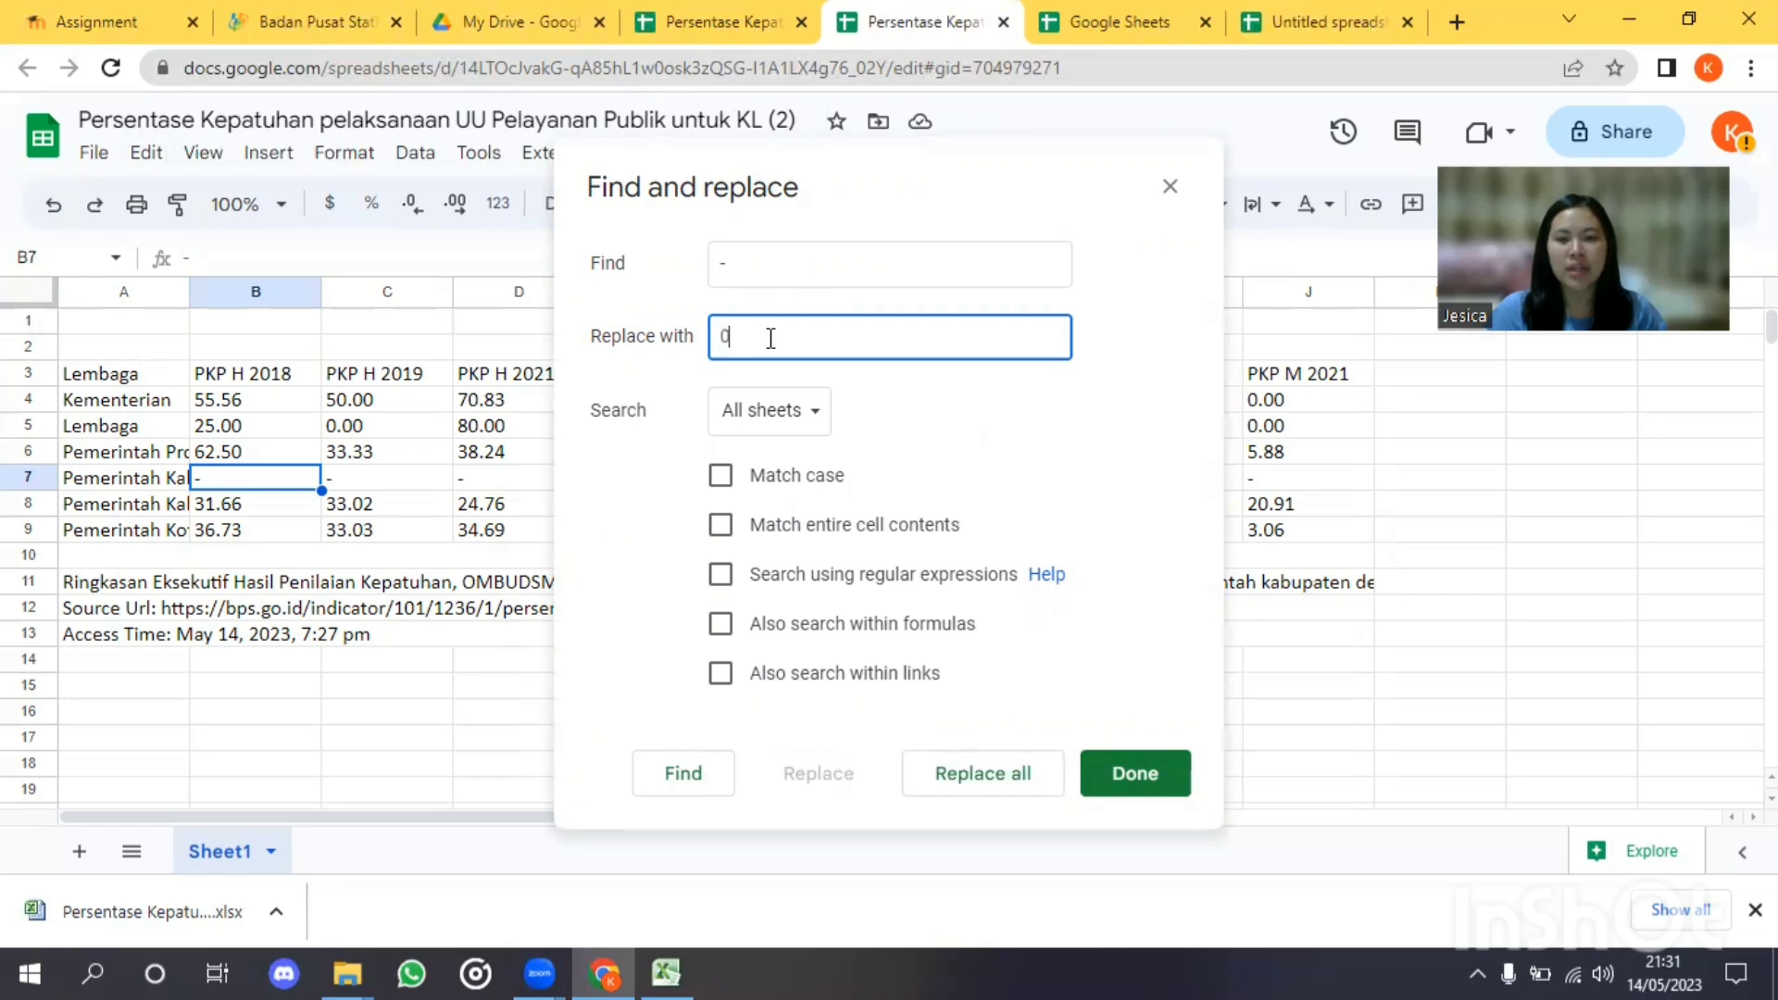
pyautogui.click(976, 779)
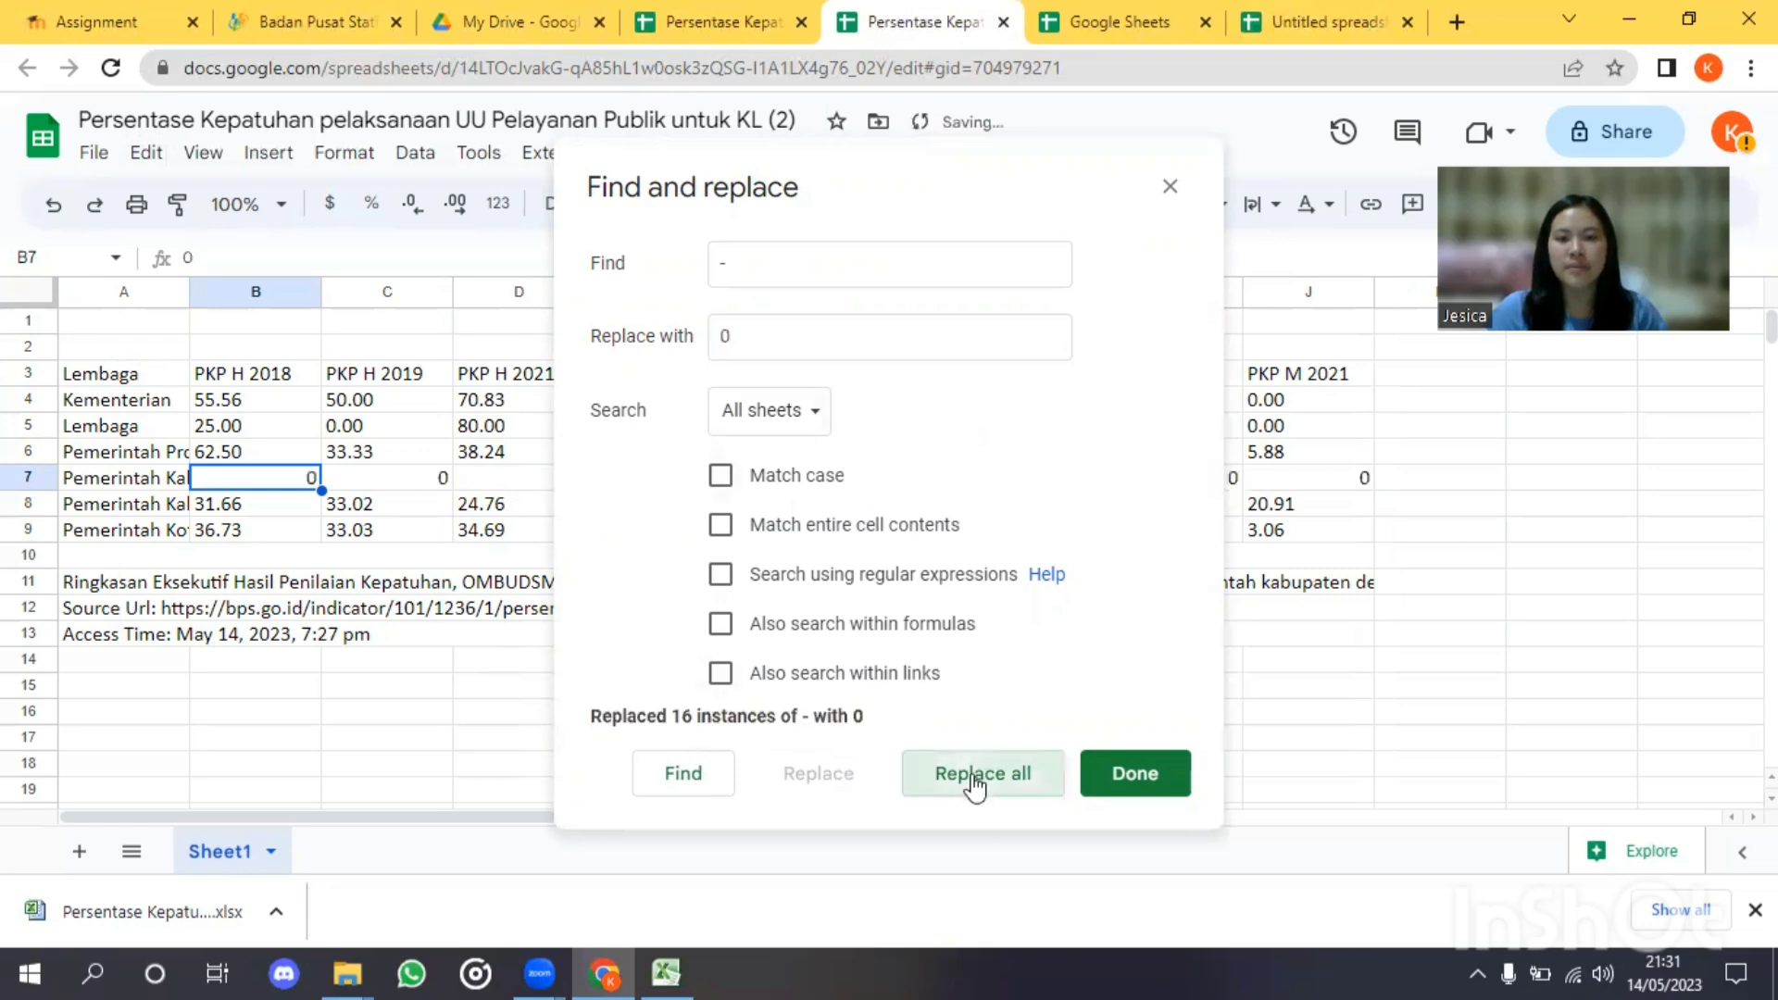
pyautogui.click(1120, 780)
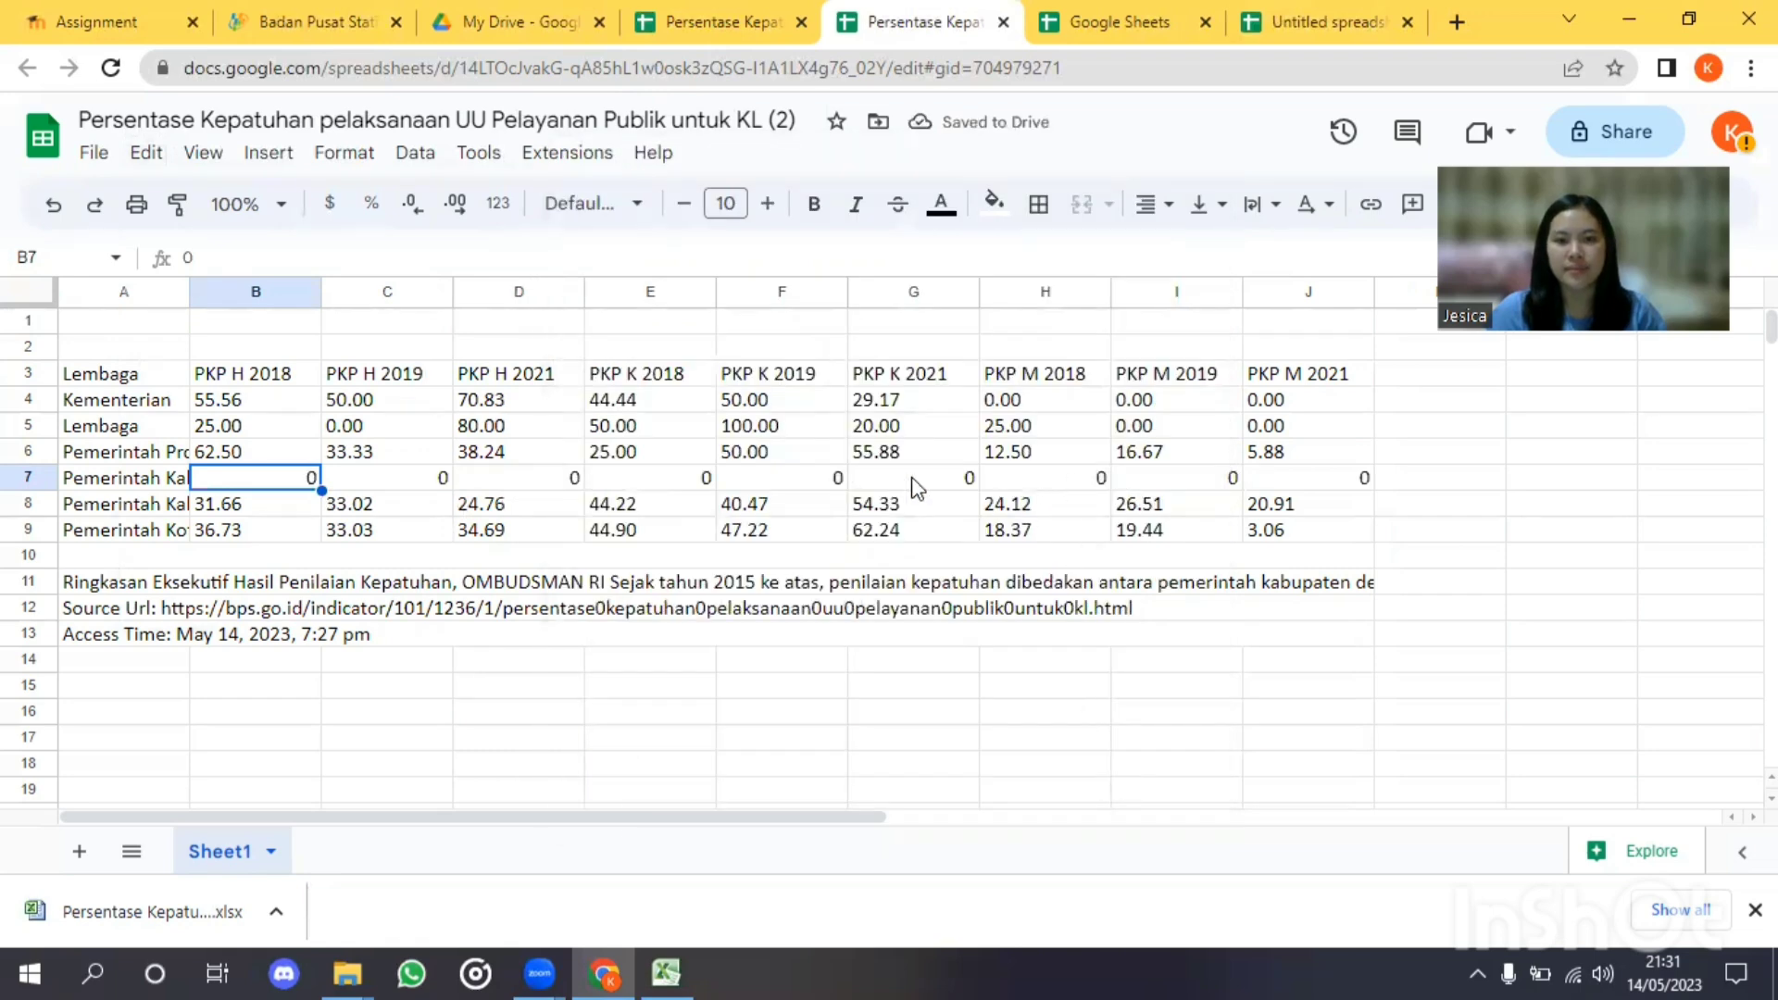
pyautogui.click(830, 480)
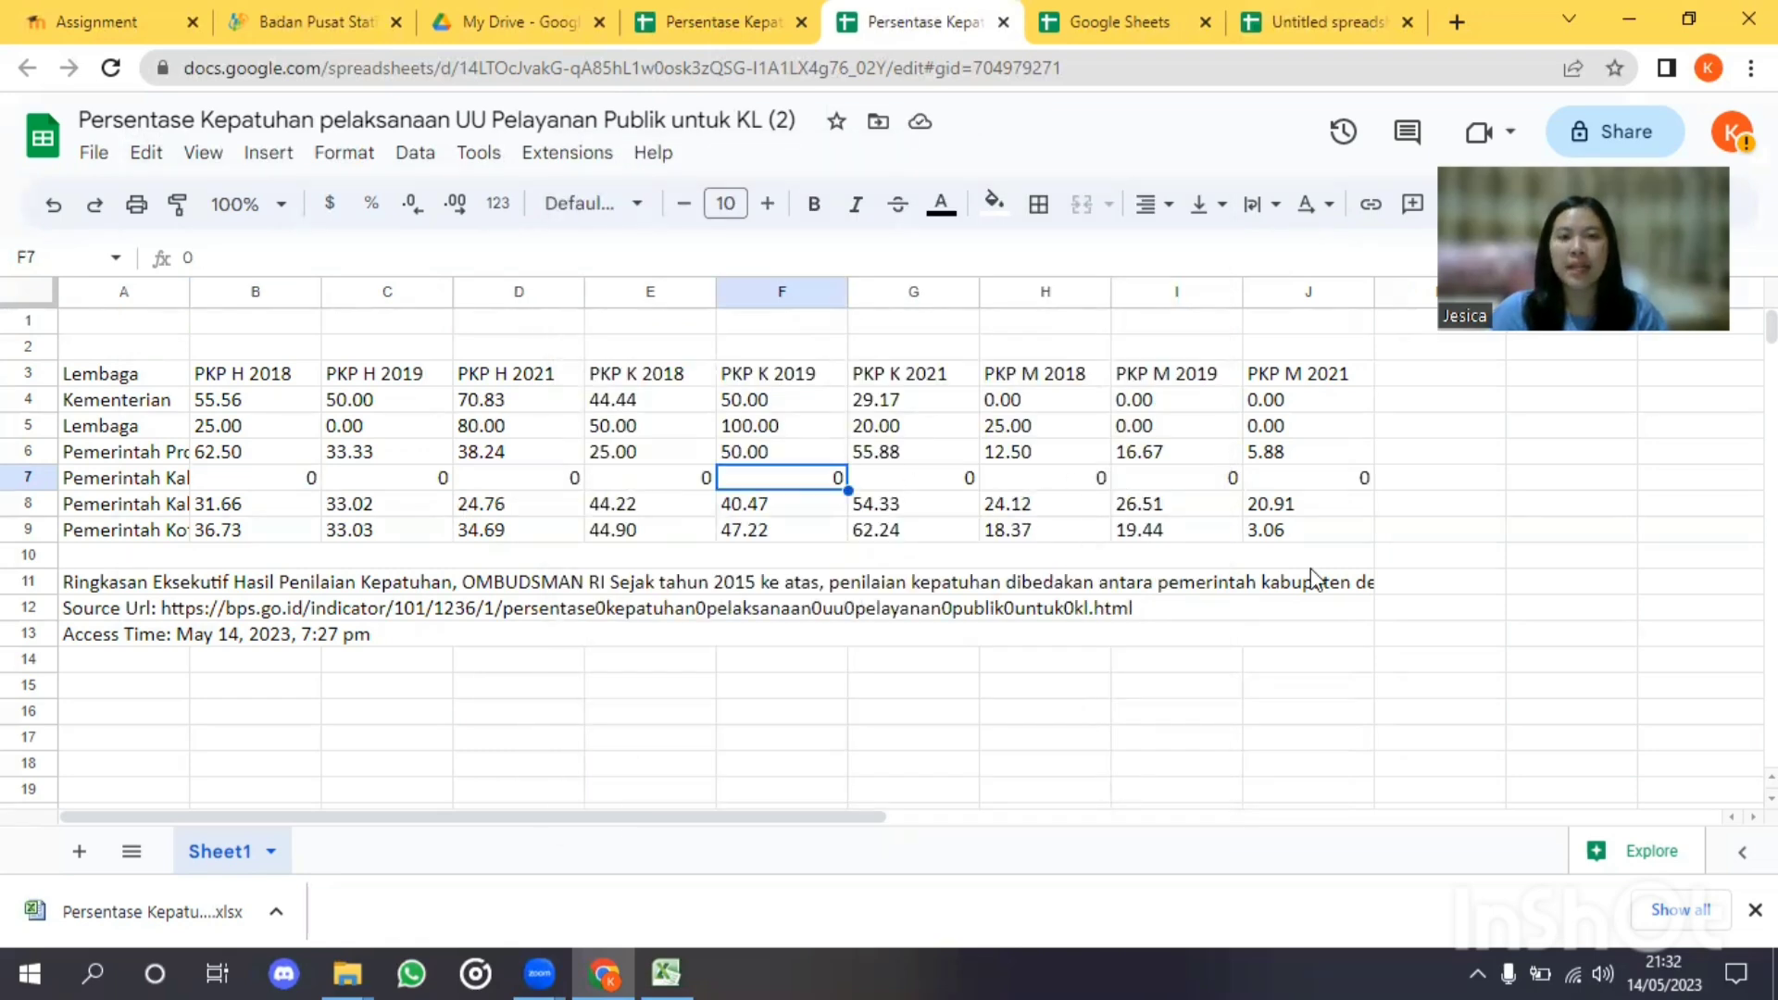